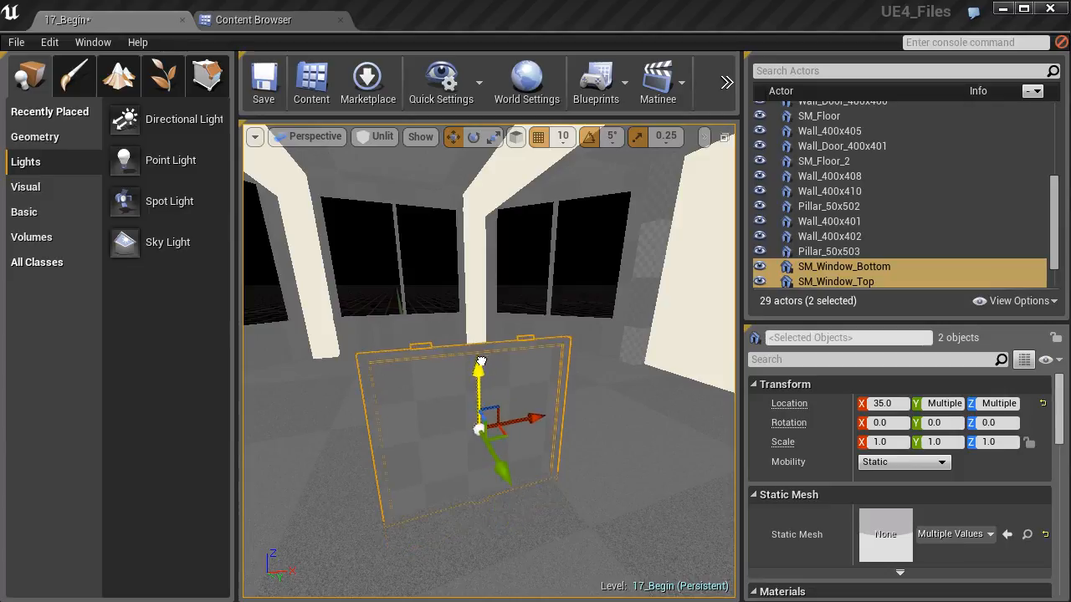
Raise the SM_Window_Top mesh above the bottom window panel to a Z location of about 220.67.
right_drag(519, 388, 508, 358)
click(510, 421)
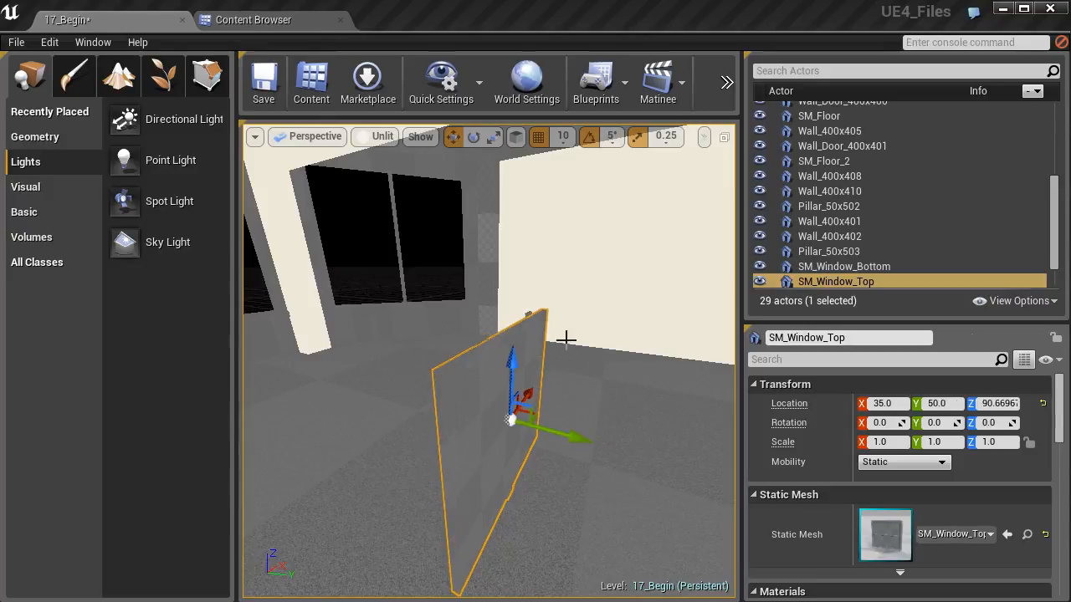
drag(521, 371, 483, 166)
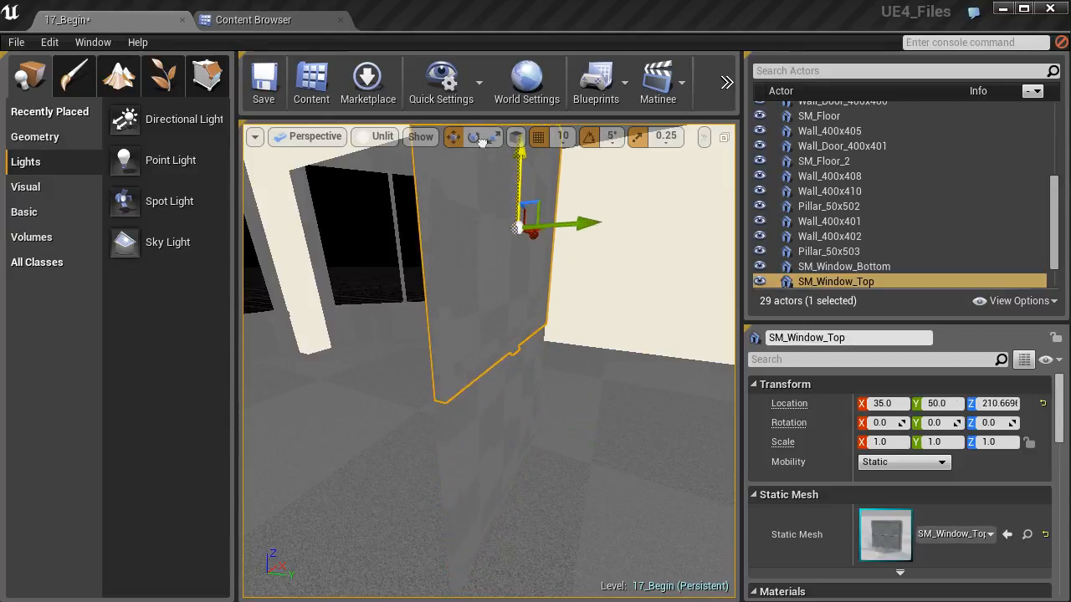
right_drag(531, 252, 500, 205)
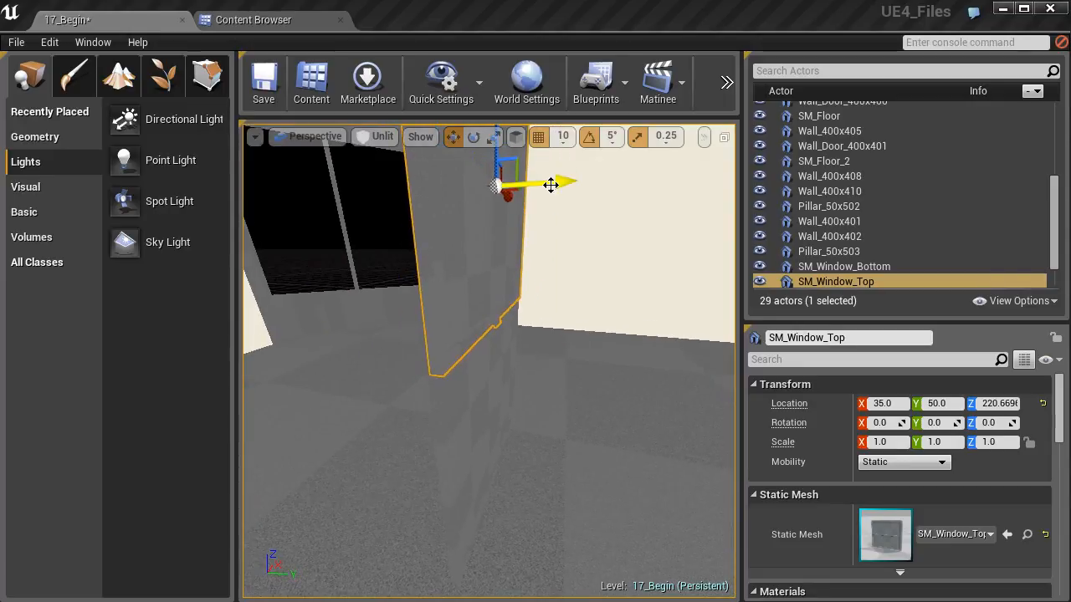
Set the position snap size to 1 and shift SM_Window_Top along Y to 44 so it sits against the bottom panel.
drag(545, 184, 536, 188)
right_drag(514, 258, 524, 174)
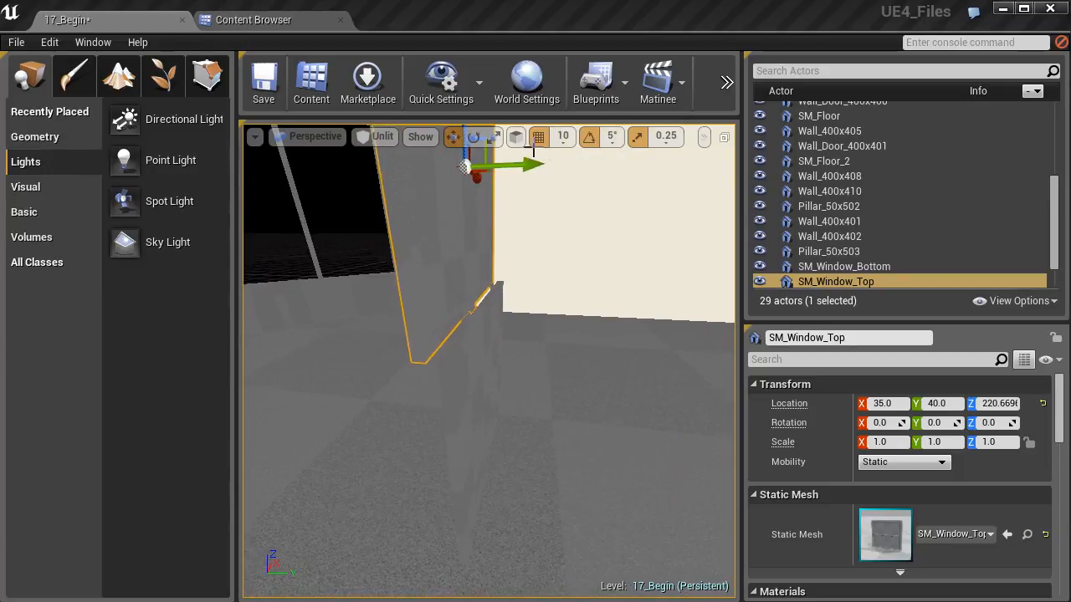
click(562, 137)
click(562, 173)
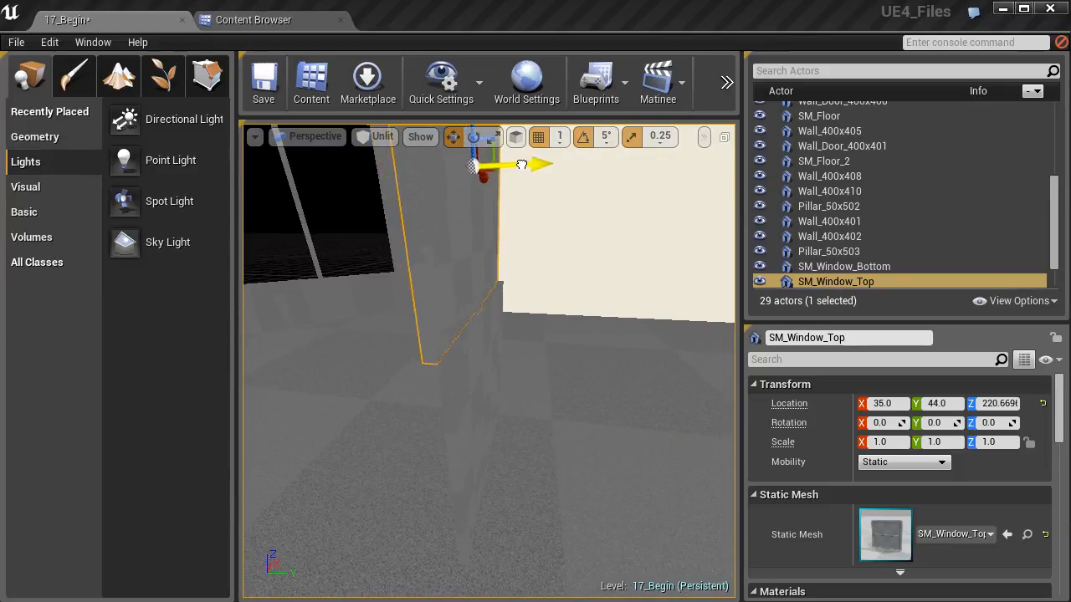
Select both window panels together and move them along Y into the double-window wall, placing SM_Window_Top at about Y -492.
right_drag(505, 197, 452, 207)
right_drag(562, 147, 552, 152)
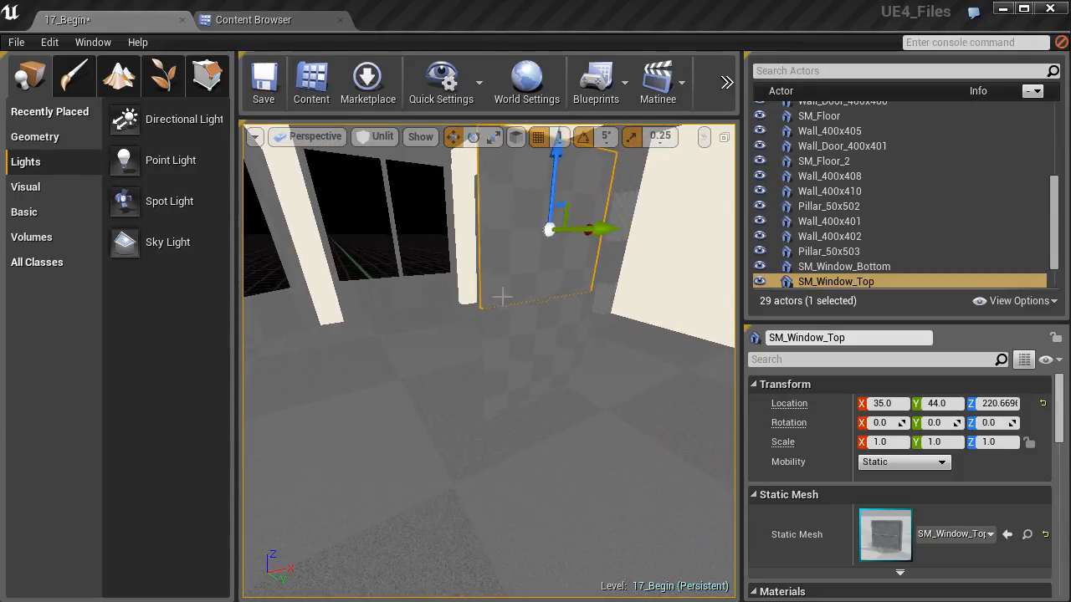
ctrl+click(556, 338)
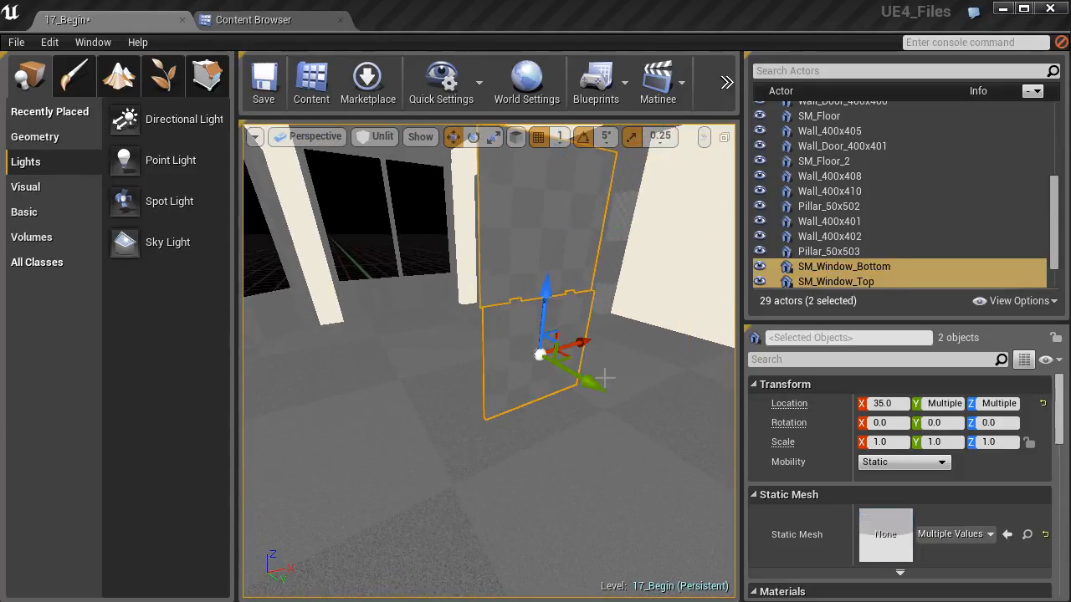
drag(580, 388, 407, 307)
right_drag(407, 307, 406, 290)
drag(542, 397, 405, 383)
right_drag(421, 339, 426, 356)
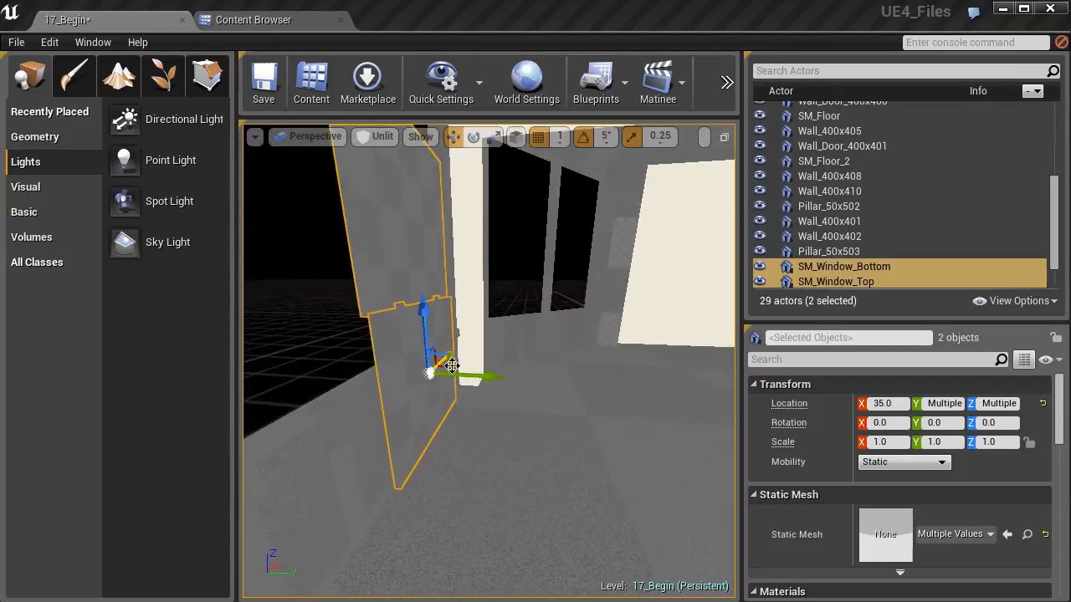
drag(481, 373, 466, 375)
right_drag(464, 368, 509, 414)
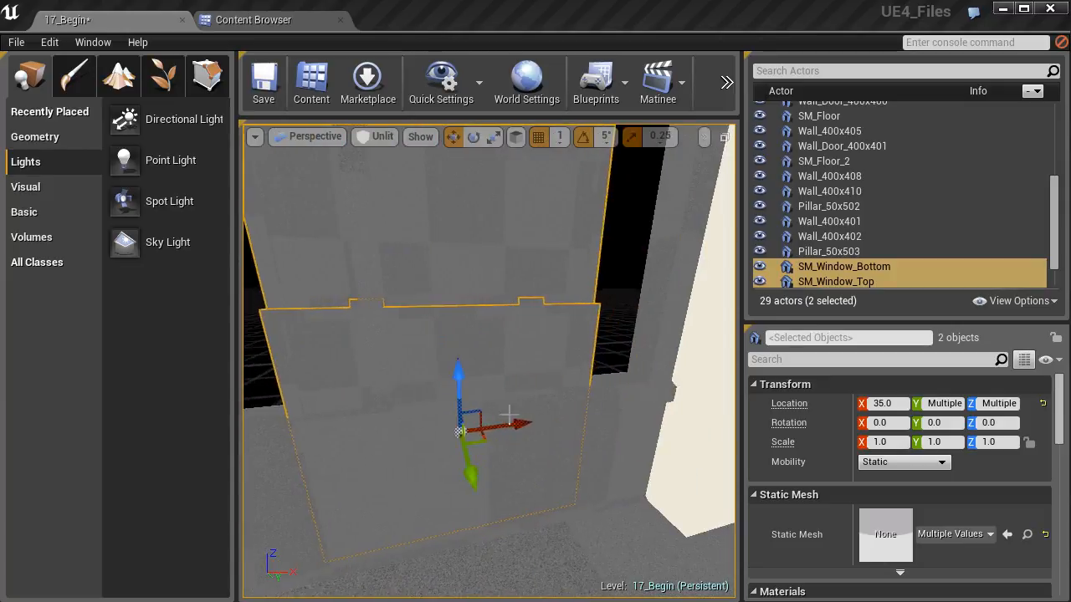
In the Top wireframe view, slide both window panels along X to 77 so they line up with the window opening.
click(317, 136)
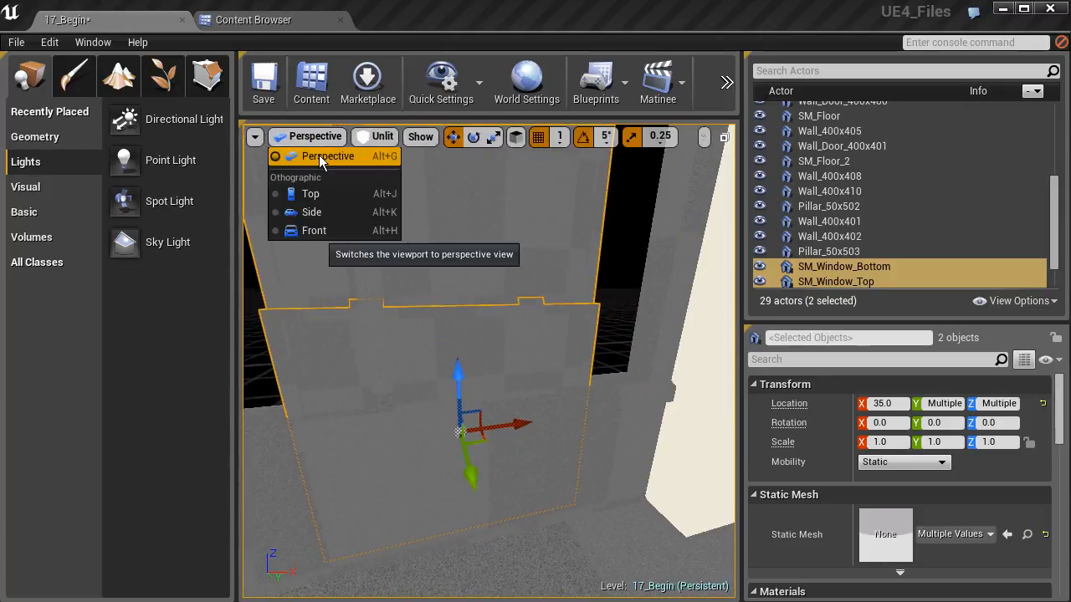
click(315, 193)
scroll(404, 324, up, 4)
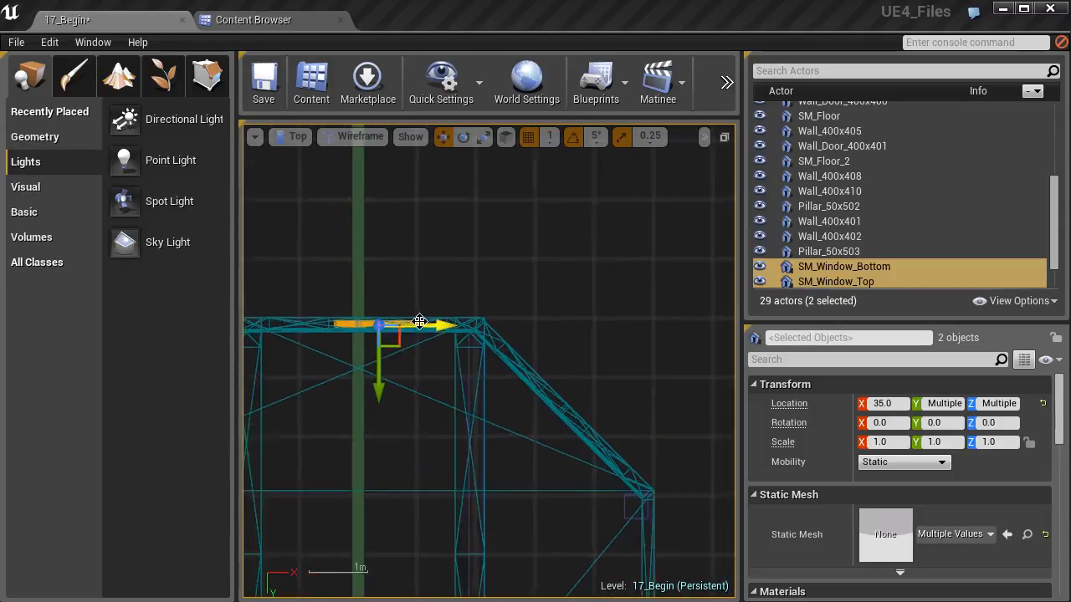
scroll(404, 324, up, 3)
right_drag(402, 325, 581, 270)
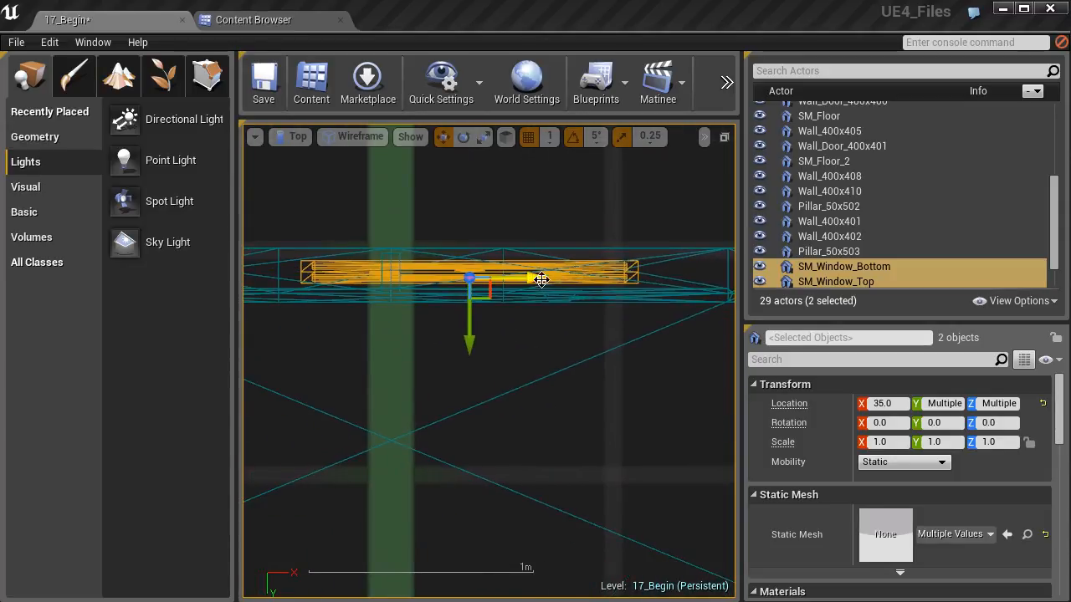
drag(530, 280, 628, 282)
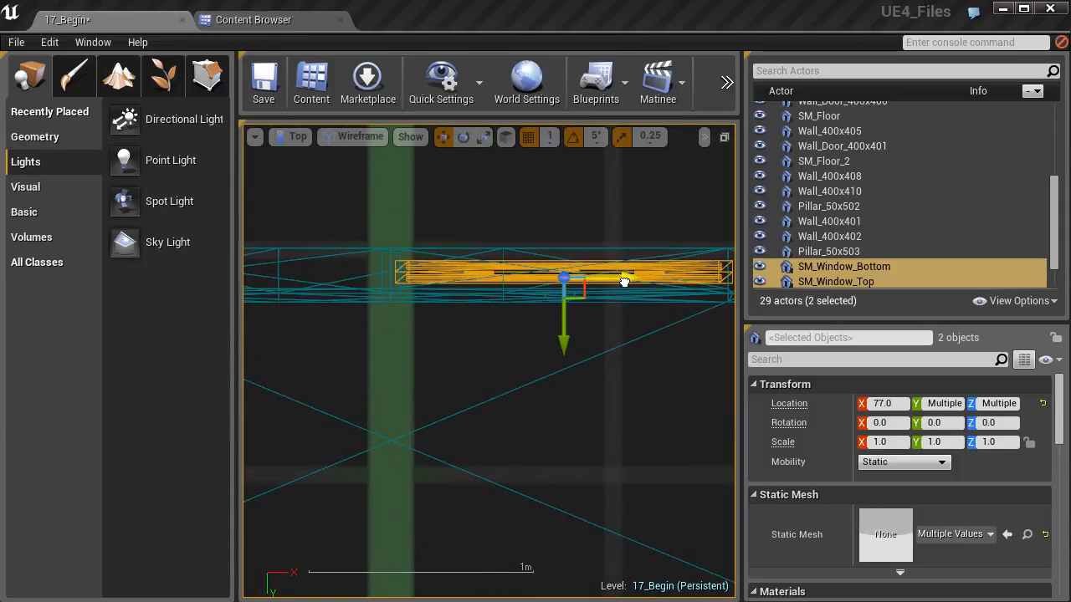
scroll(399, 277, up, 5)
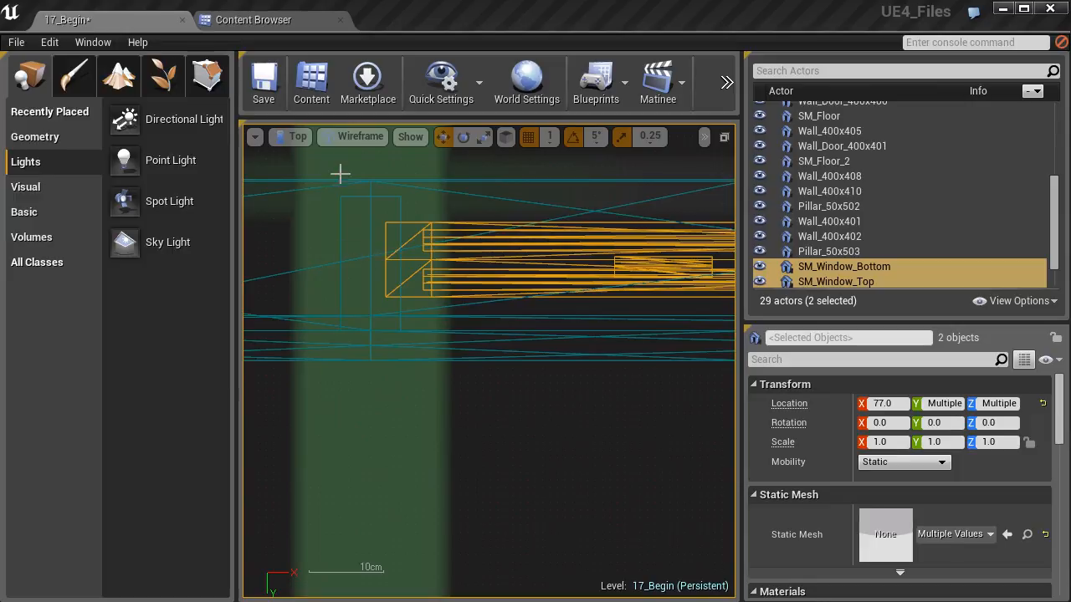
Examine the window panels' fit in the wall opening in Perspective view and again in Top view.
click(298, 139)
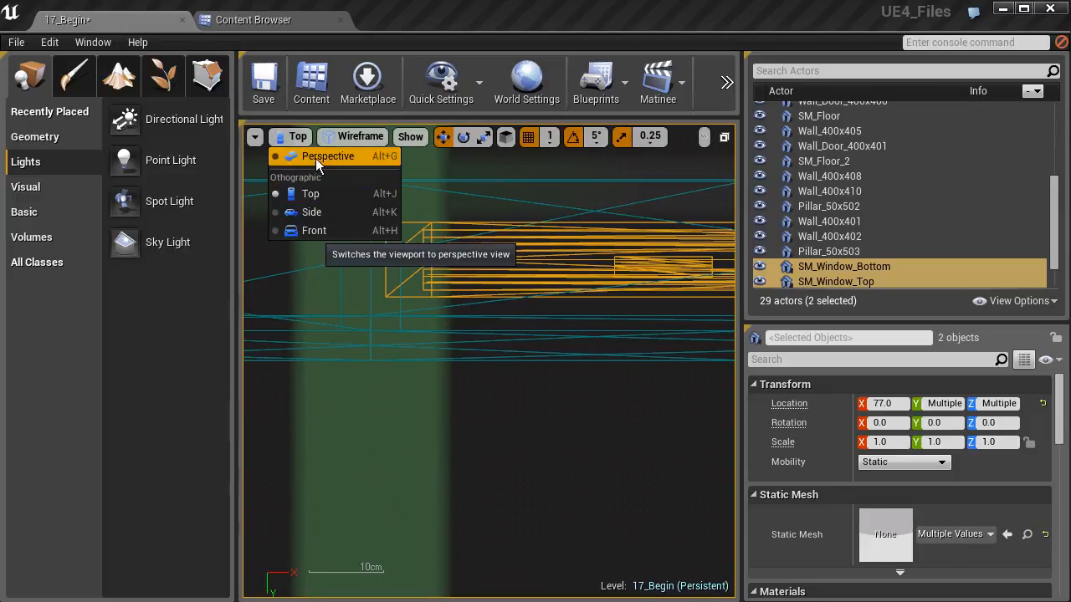
click(315, 158)
mouse_move(464, 378)
right_down()
mouse_move(444, 382)
mouse_move(435, 401)
mouse_move(463, 378)
right_up()
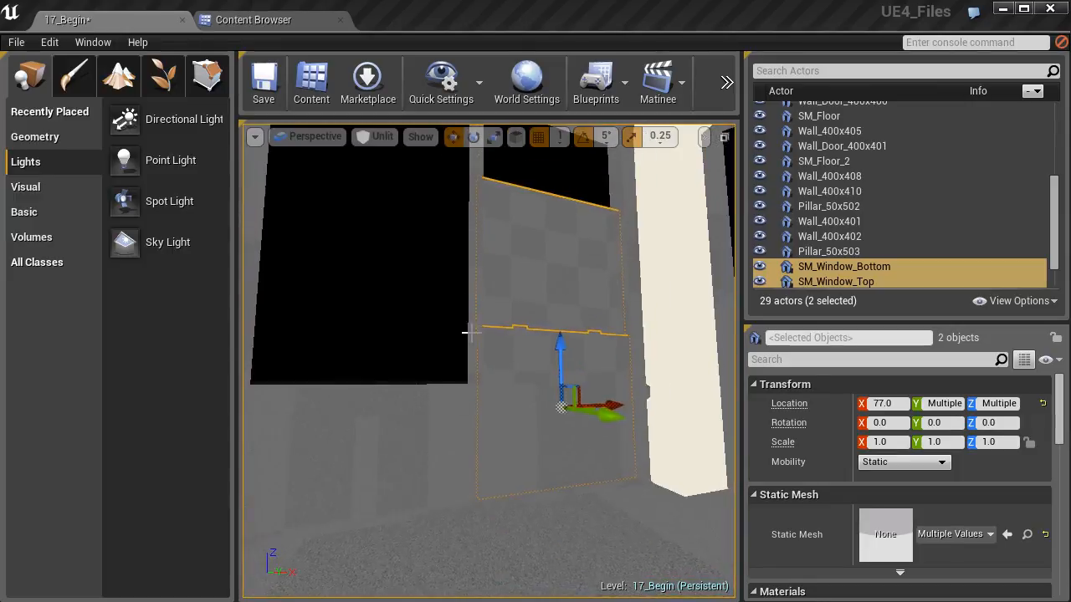
right_drag(462, 241, 450, 212)
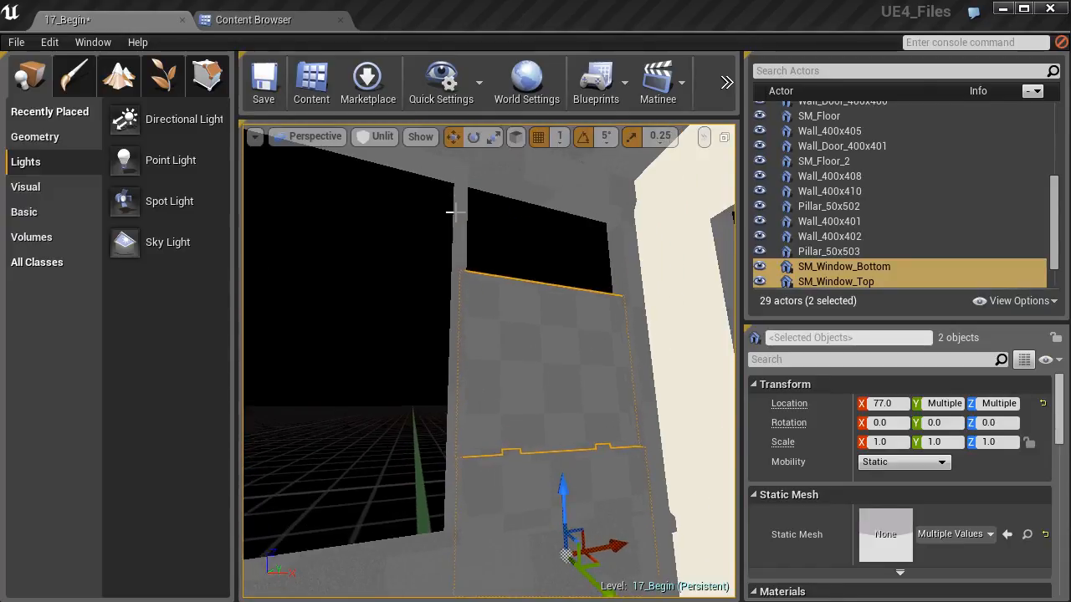
click(318, 137)
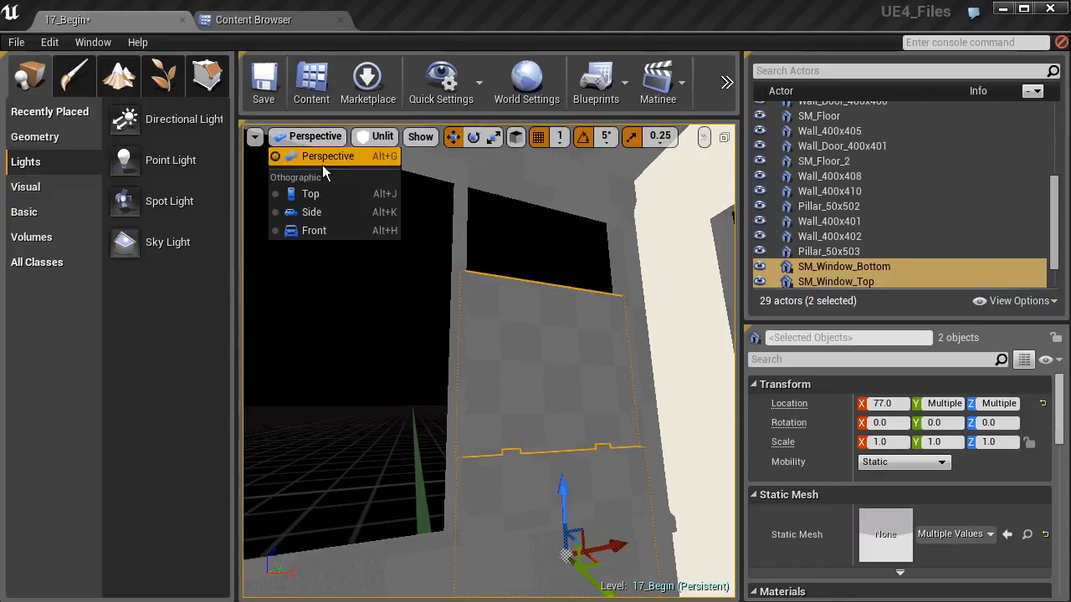
click(314, 197)
scroll(524, 411, down, 5)
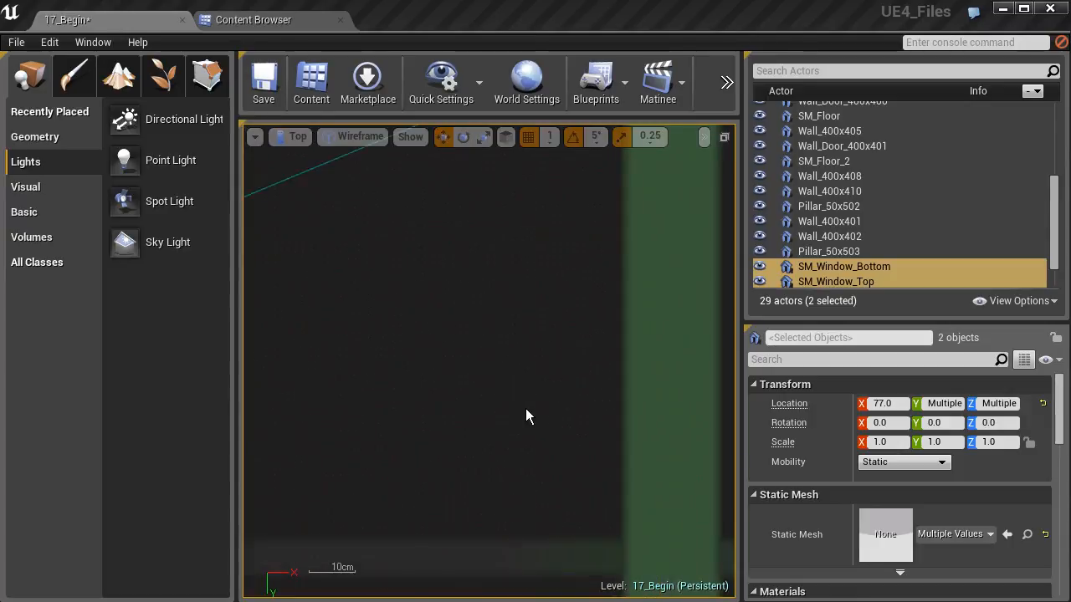
key(f)
scroll(399, 386, up, 3)
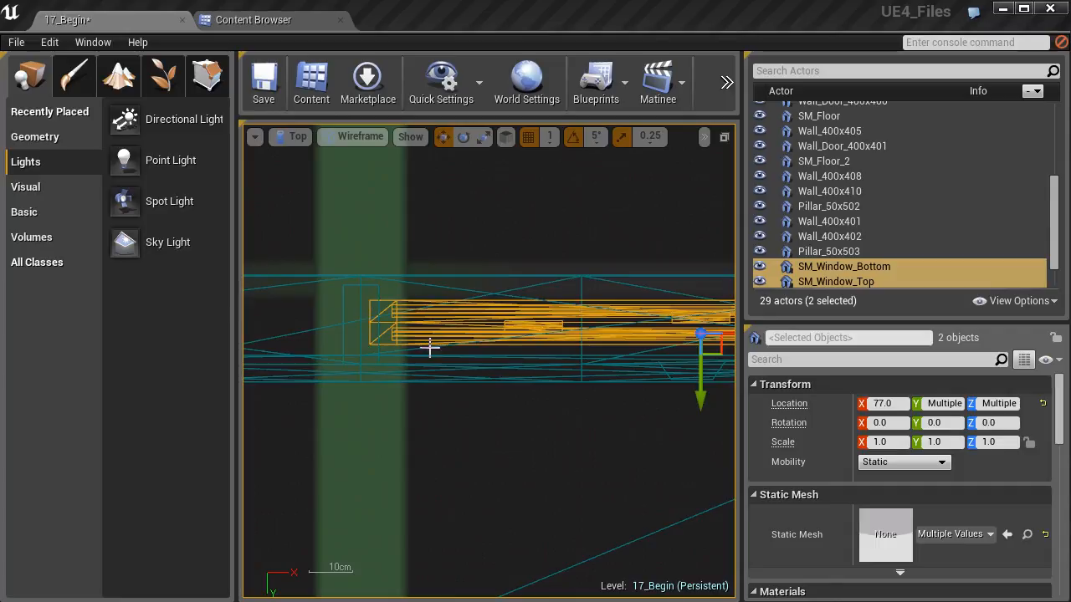
Reselect SM_Window_Top and SM_Window_Bottom and examine how both of their ends overlap the edges of the wall opening.
right_drag(597, 368, 228, 362)
right_drag(442, 362, 427, 362)
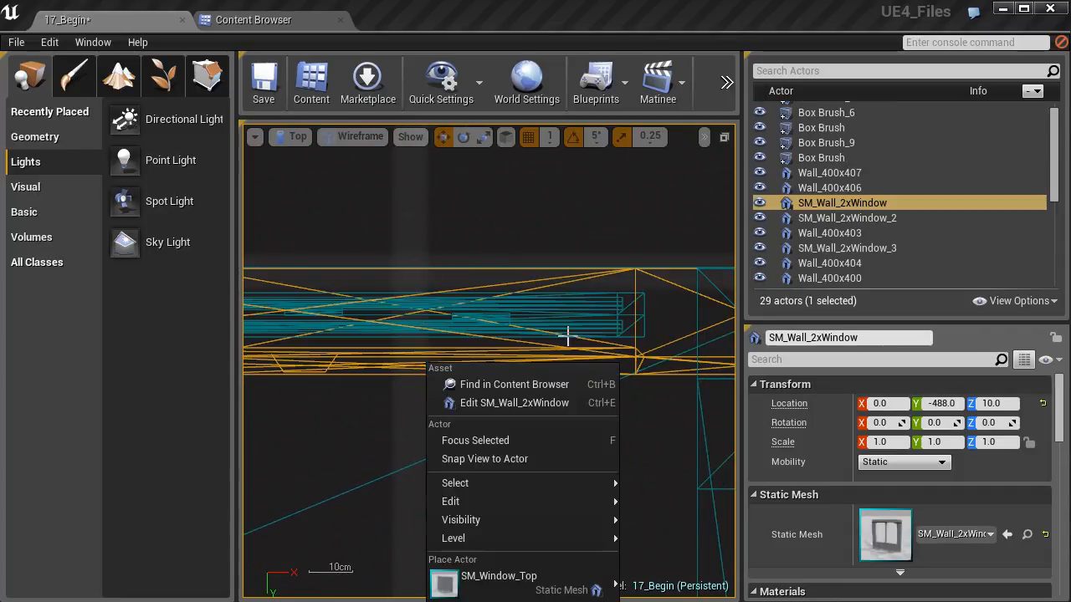
click(603, 312)
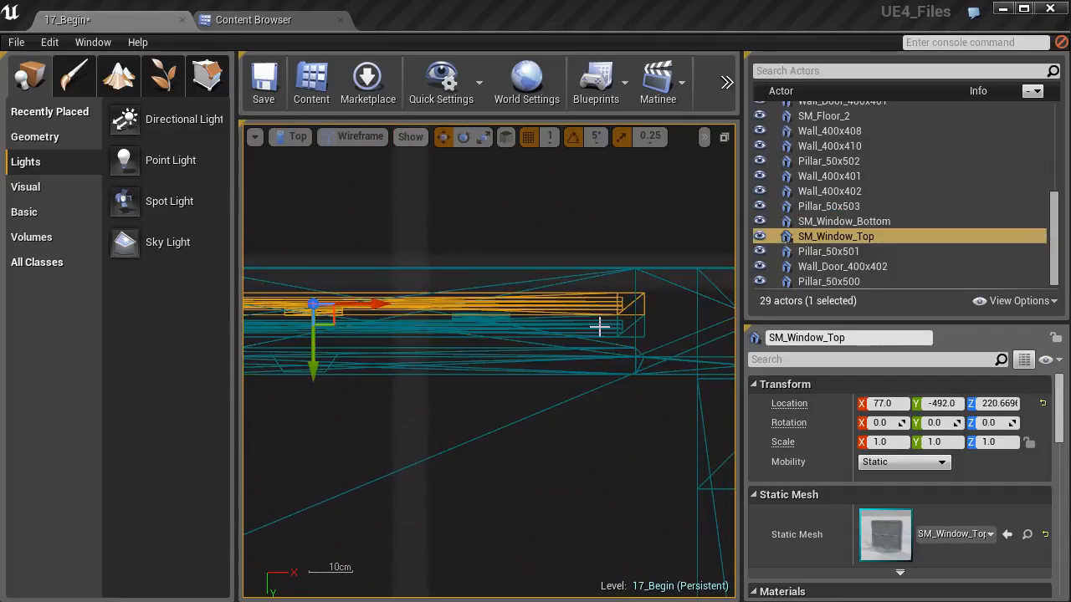
ctrl+click(600, 325)
right_drag(509, 330, 863, 326)
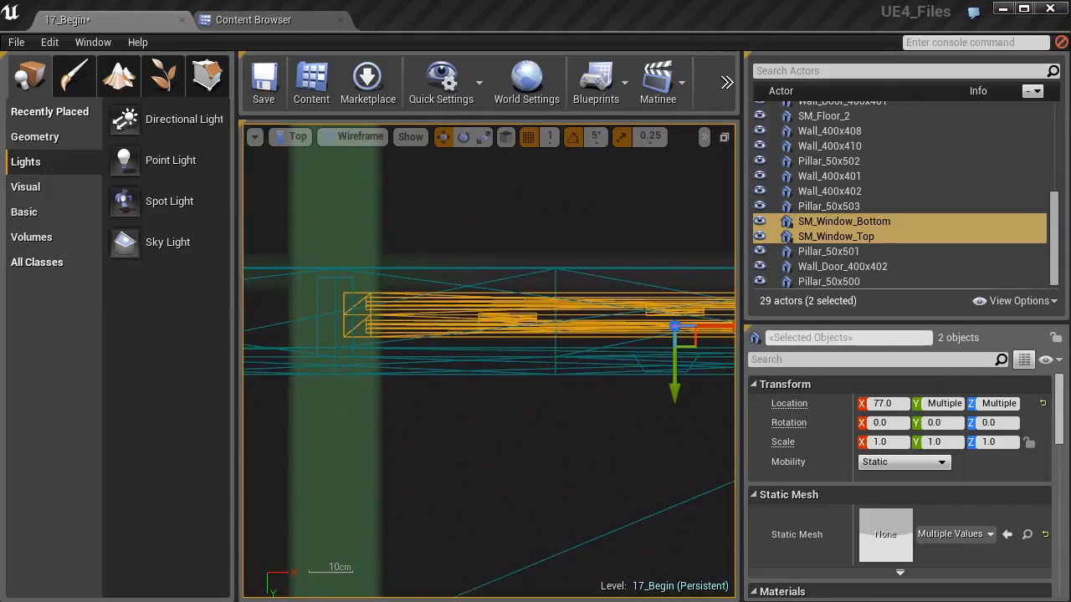
scroll(368, 324, up, 3)
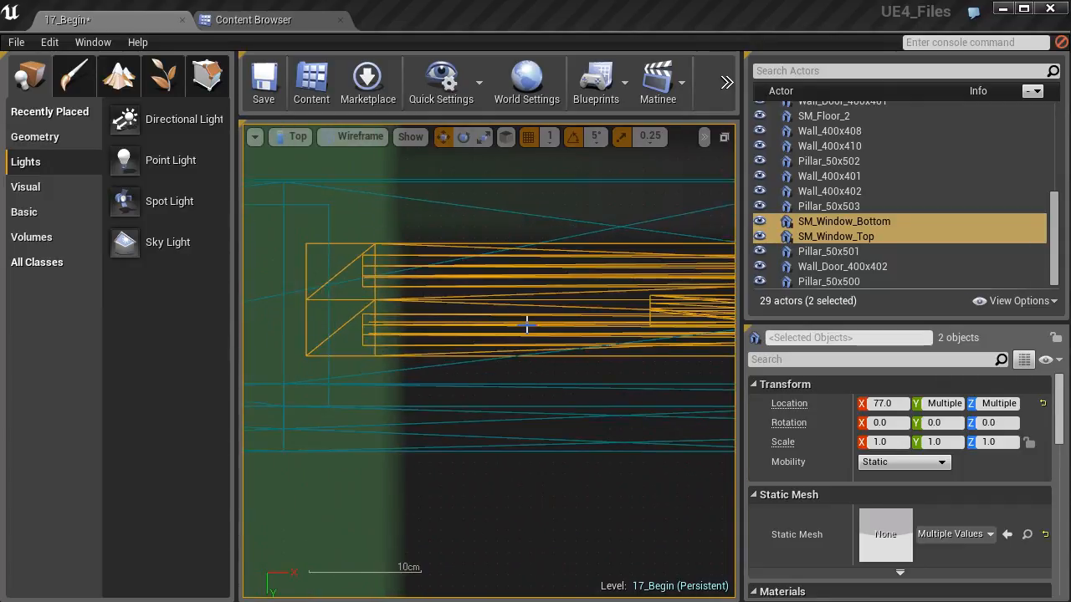
scroll(568, 330, down, 3)
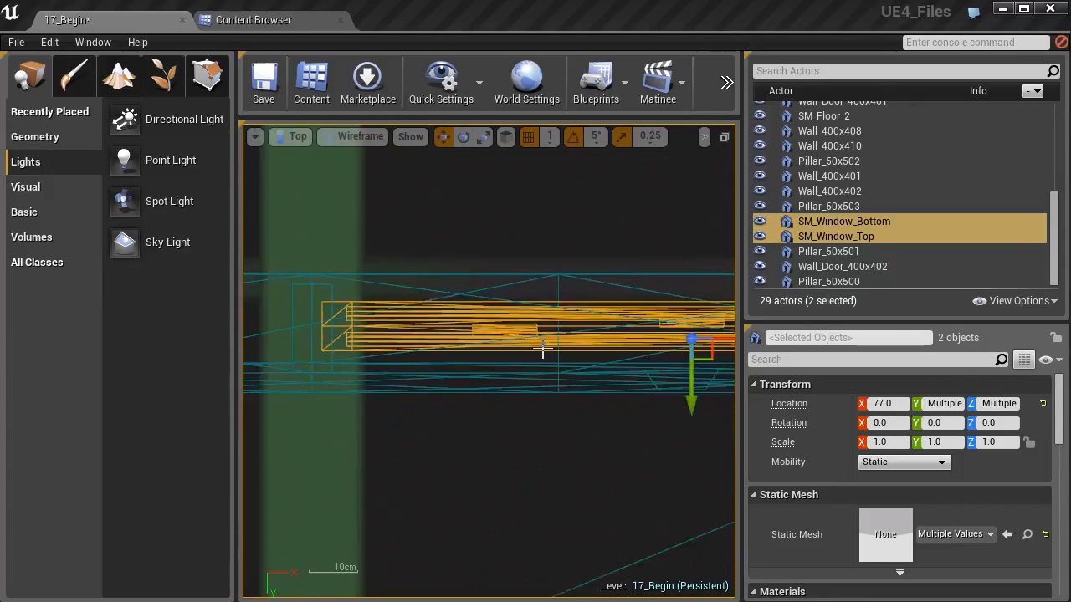
right_drag(561, 343, 423, 336)
scroll(527, 324, up, 2)
right_drag(591, 351, 300, 349)
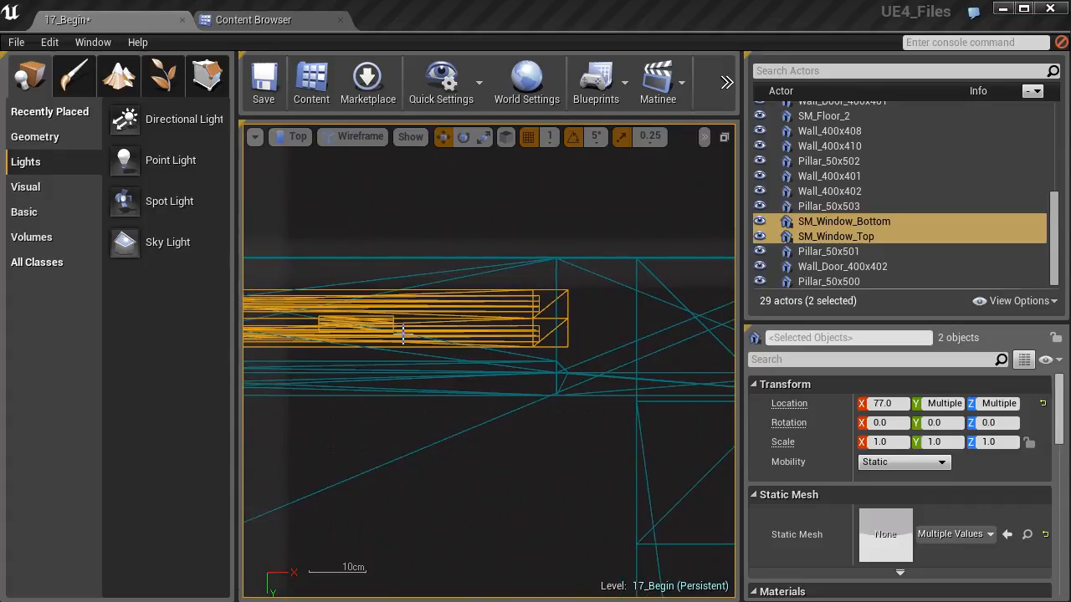
Compare the panels against a 5-unit snap grid, restore the snap size to 1, and nudge both panels about 1 unit along negative Y.
click(550, 137)
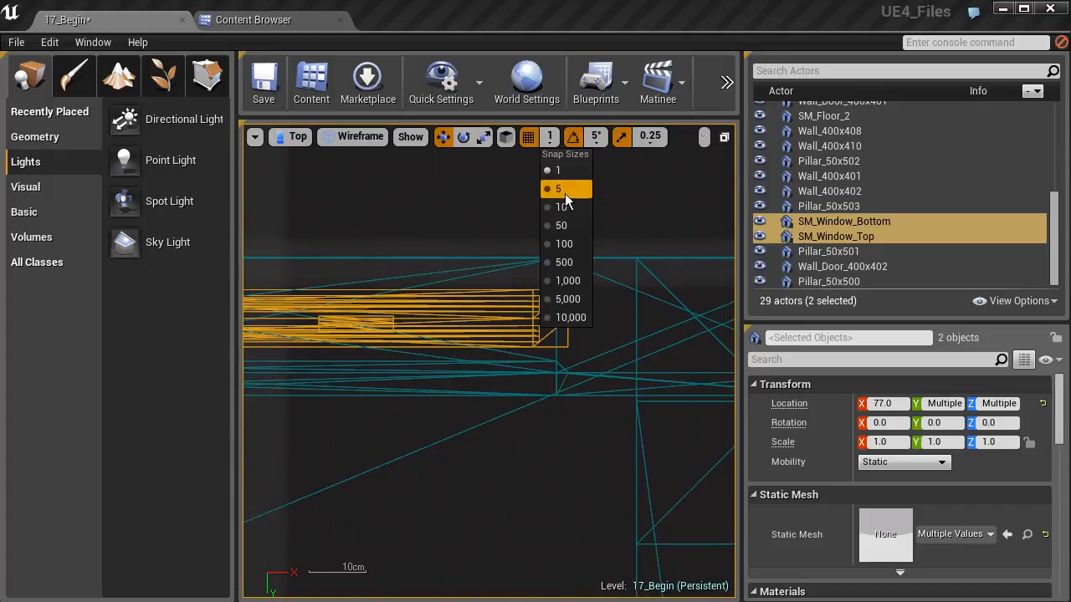
click(565, 190)
scroll(544, 335, up, 2)
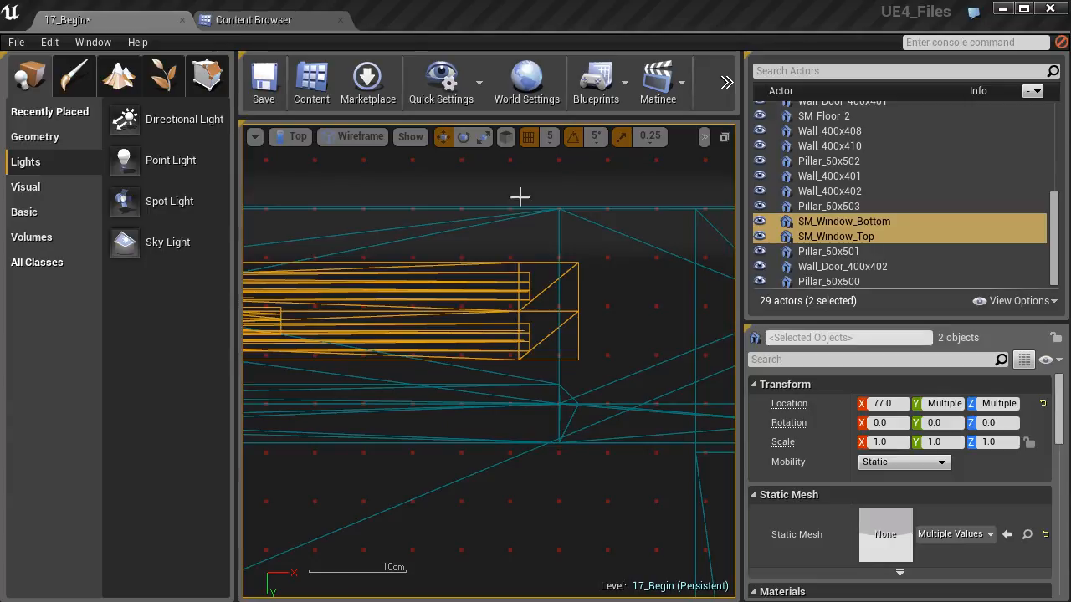
click(550, 137)
right_drag(598, 333, 326, 336)
drag(360, 375, 357, 373)
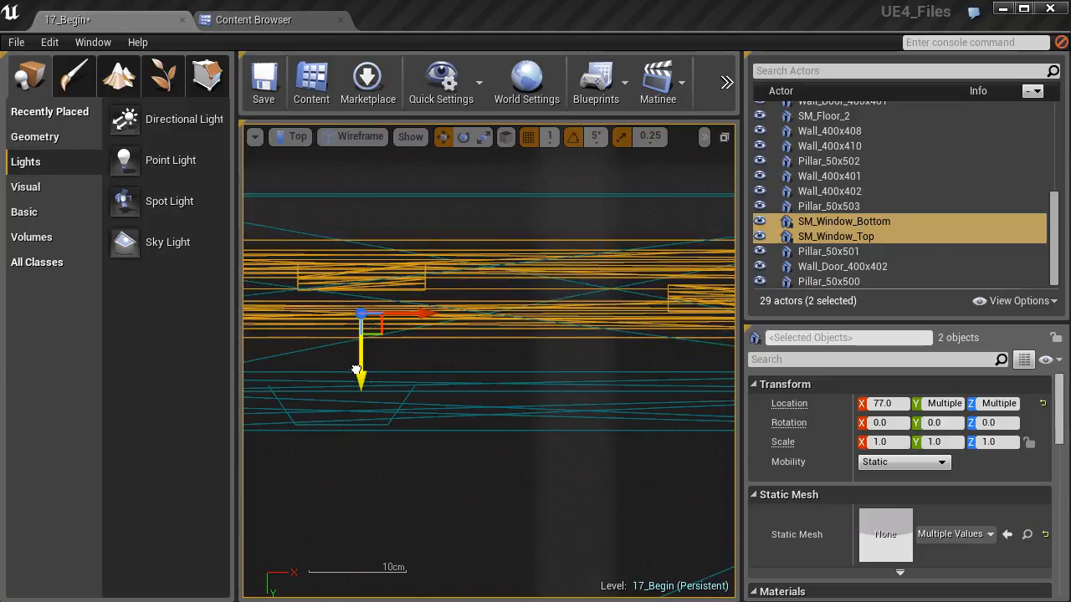
click(380, 330)
Set the snap size to 5 and reselect both window panels to check their depth within the wall against the grid.
click(550, 138)
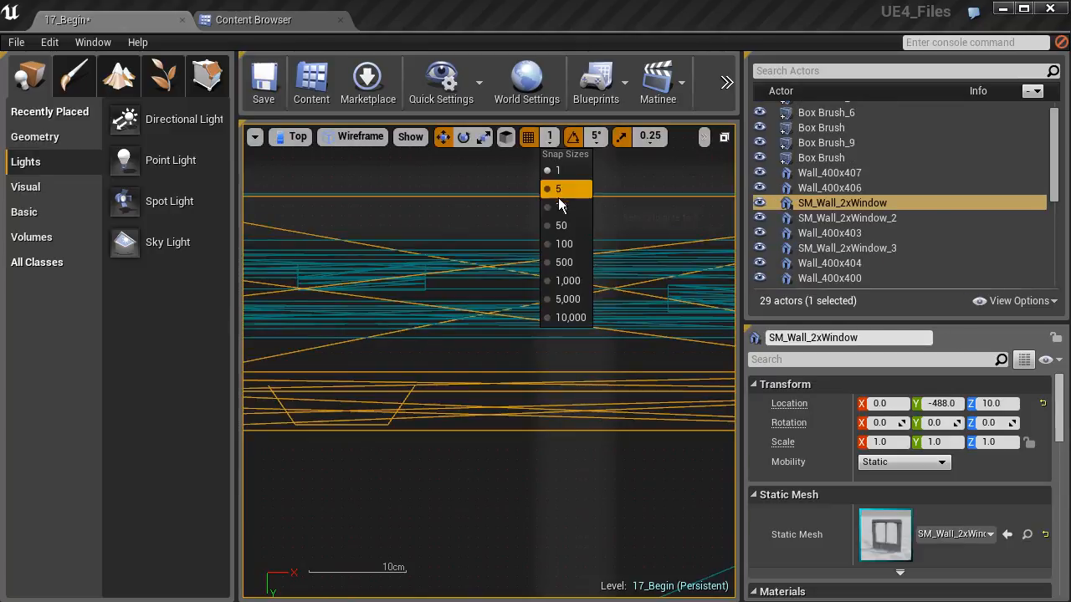
click(558, 192)
click(477, 295)
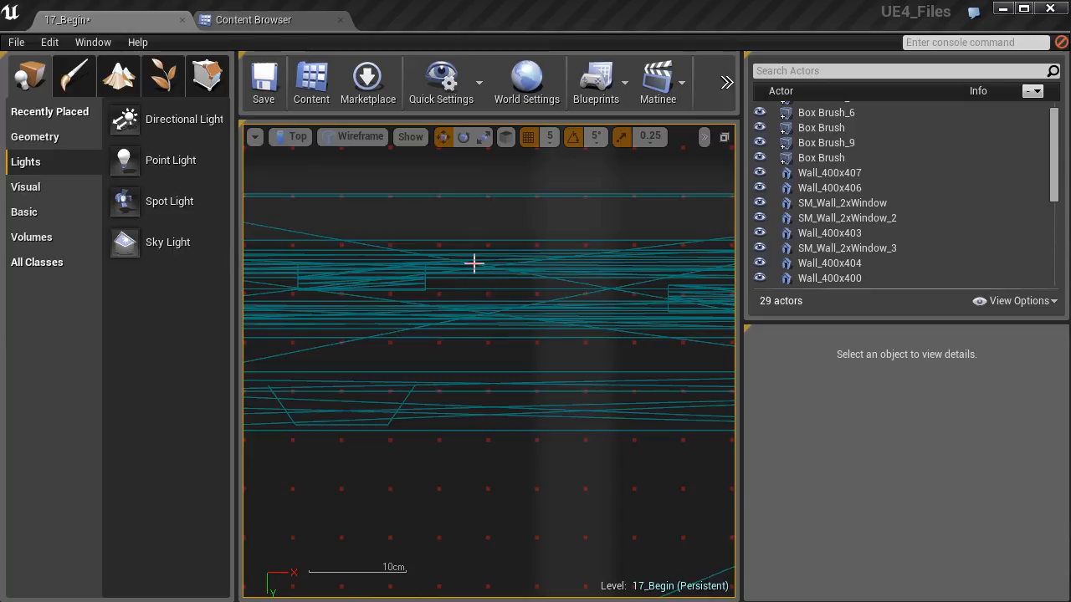
click(479, 318)
ctrl+click(481, 318)
right_drag(484, 318, 245, 333)
scroll(478, 346, down, 3)
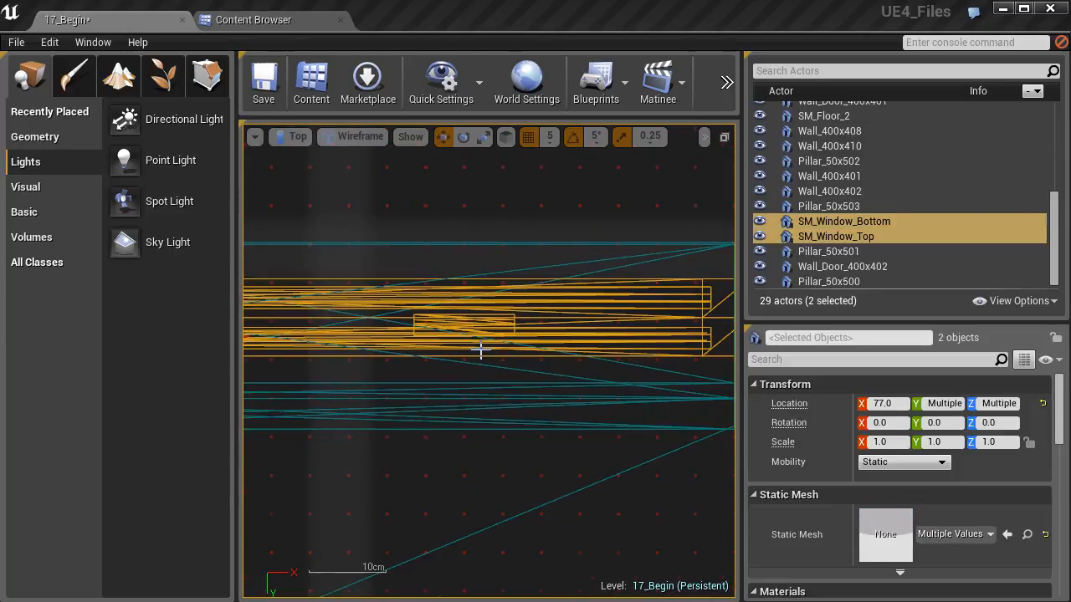
mouse_move(603, 330)
right_down()
mouse_move(452, 316)
mouse_move(465, 335)
mouse_move(602, 342)
right_up()
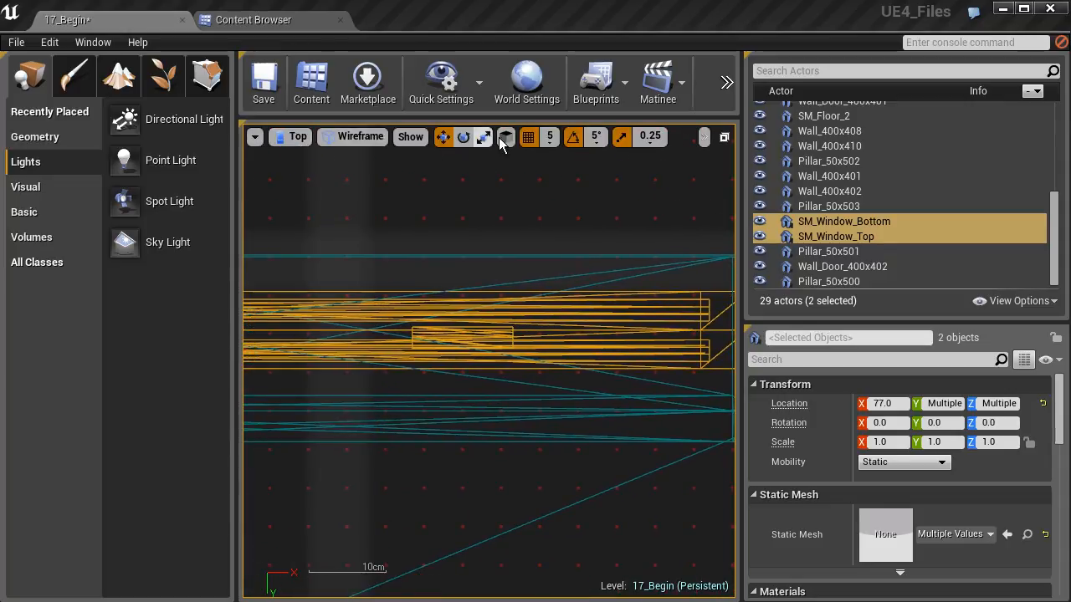
Set the snap size to 1, nudge both window panels about 1 unit along positive Y, and keep both selected.
click(550, 137)
click(544, 171)
right_drag(385, 341, 706, 349)
drag(490, 414, 490, 421)
click(488, 420)
right_drag(408, 387, 654, 372)
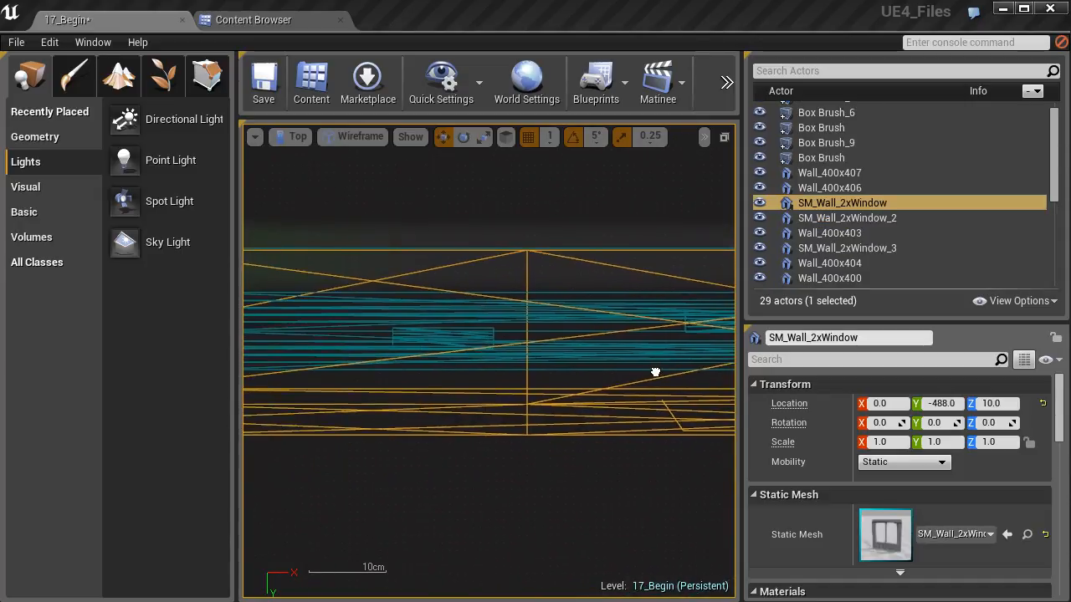
click(461, 326)
ctrl+click(410, 343)
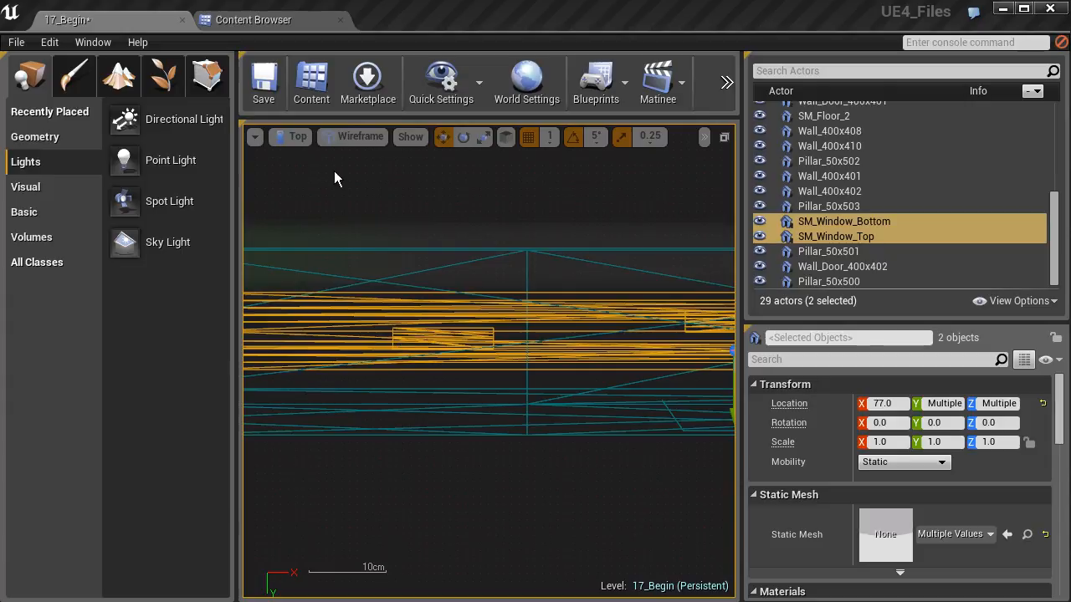
Set the position snap size to 10 and duplicate both window panels about 150 units along negative X into the adjacent window opening.
scroll(551, 289, down, 5)
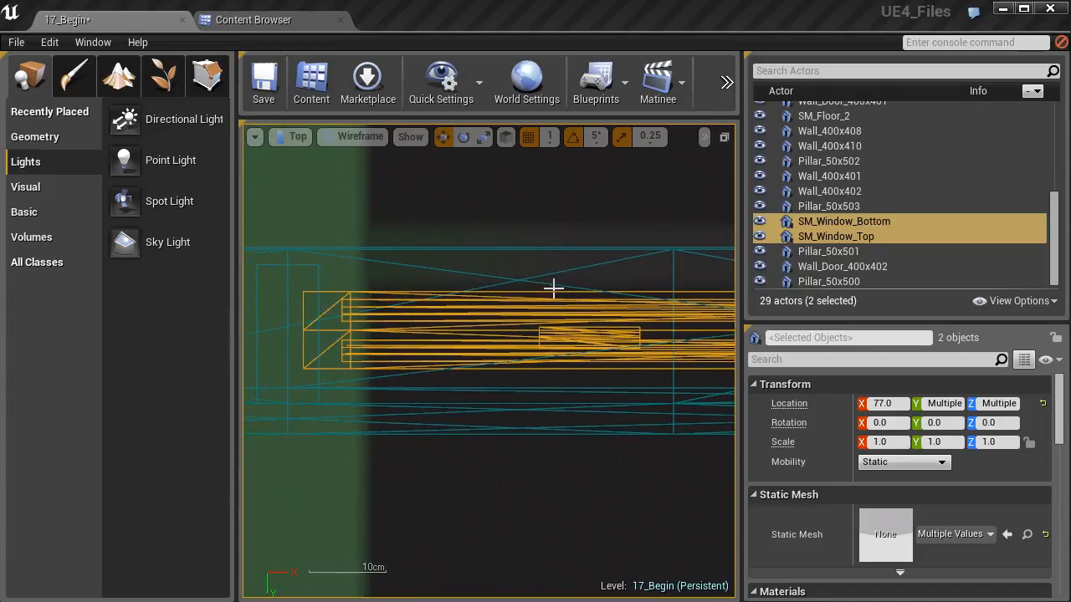
right_drag(547, 301, 530, 317)
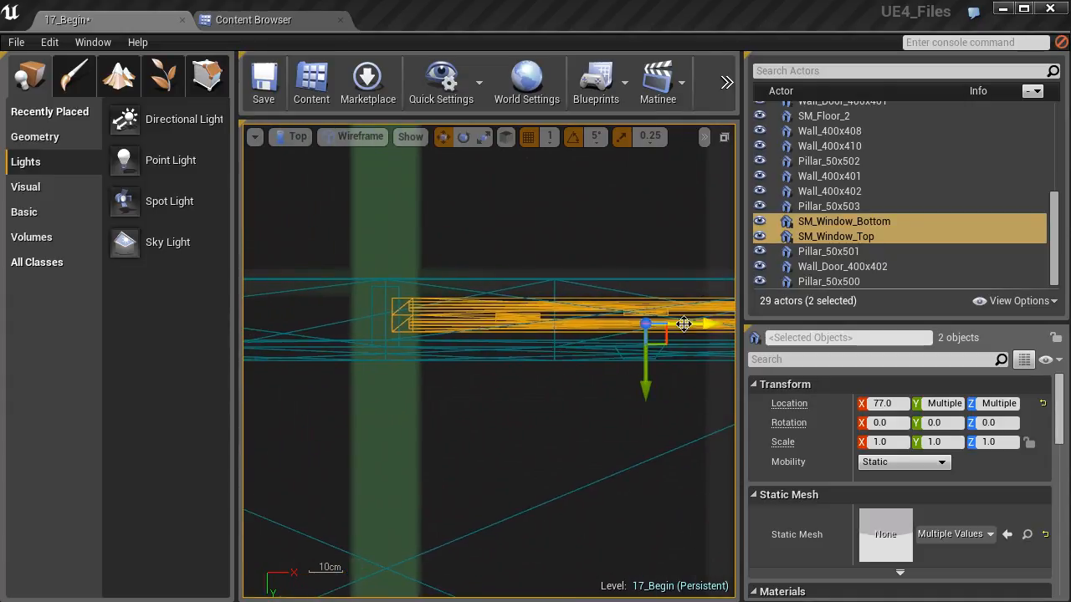
right_drag(687, 326, 588, 238)
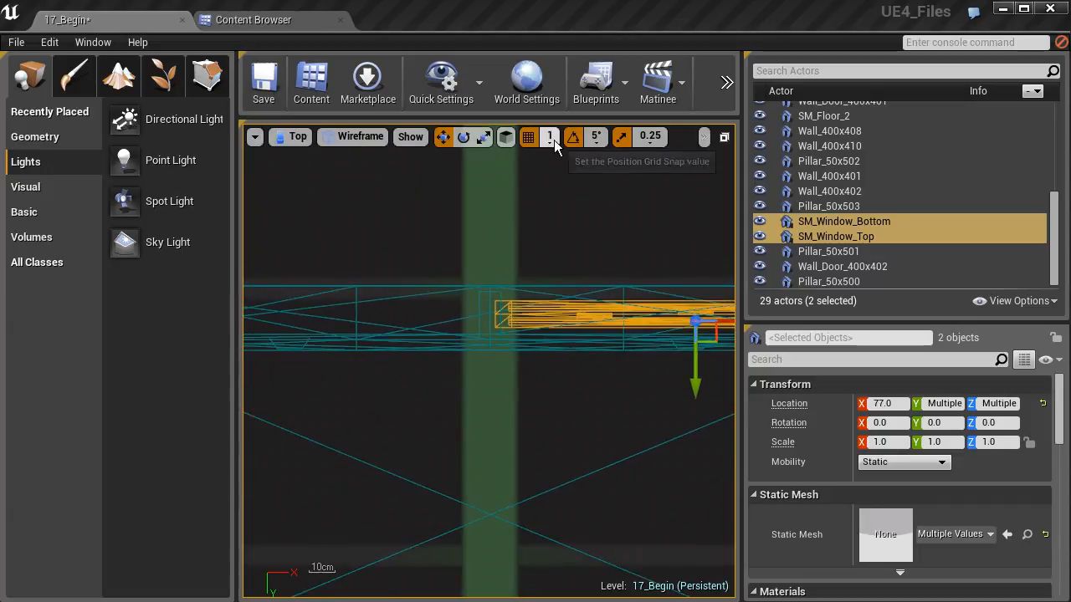
click(549, 138)
click(562, 207)
right_drag(724, 315, 670, 314)
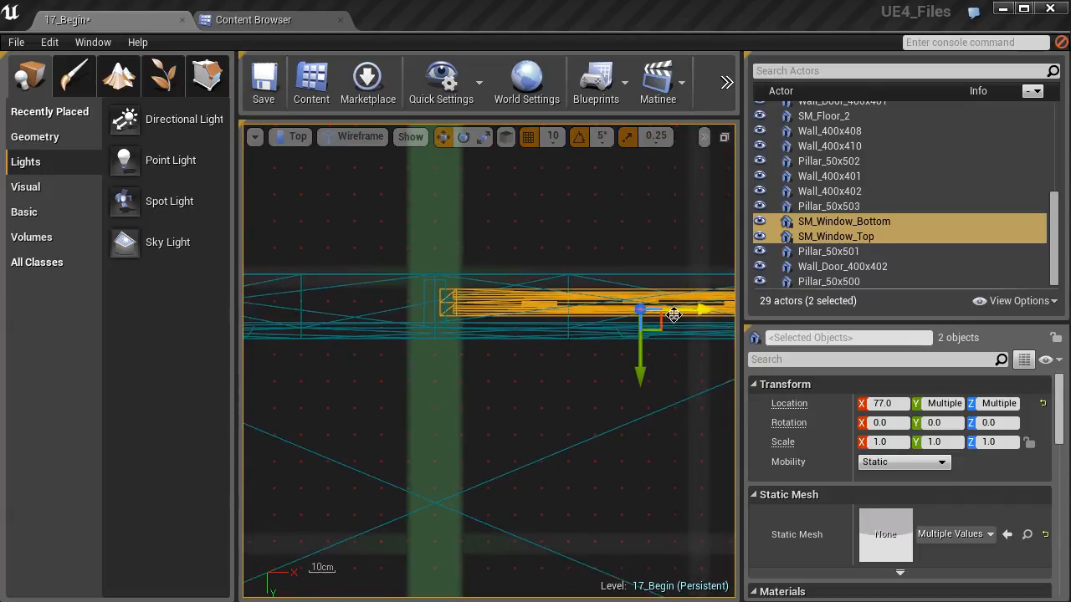
alt+drag(700, 311, 284, 311)
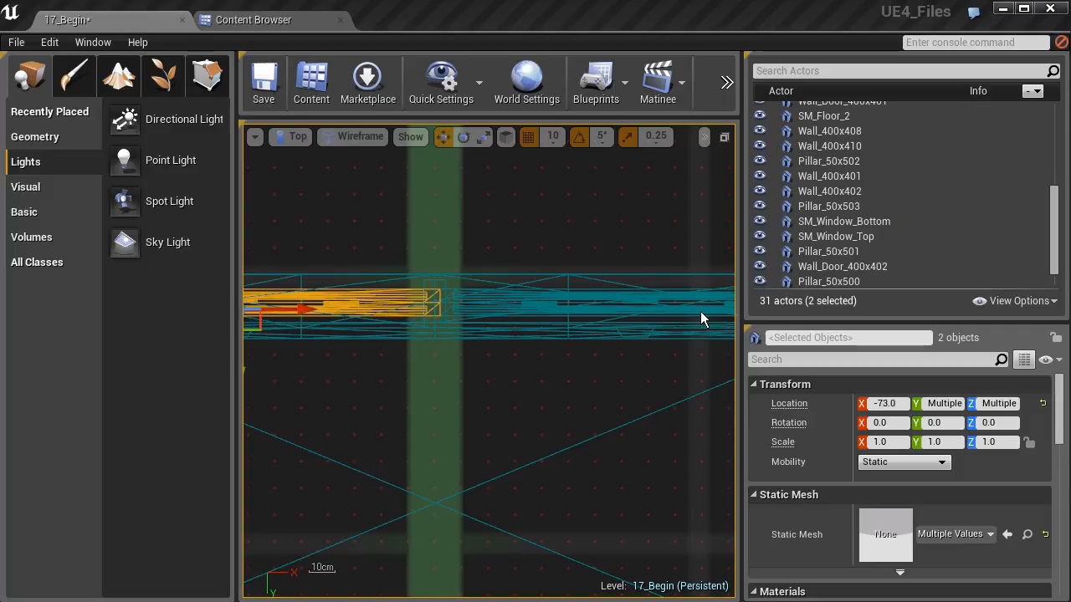
Set the position snap size to 1 and shift the duplicated panels to X -77, checking their overlap with the centre post.
right_drag(469, 323, 589, 314)
click(550, 136)
click(557, 174)
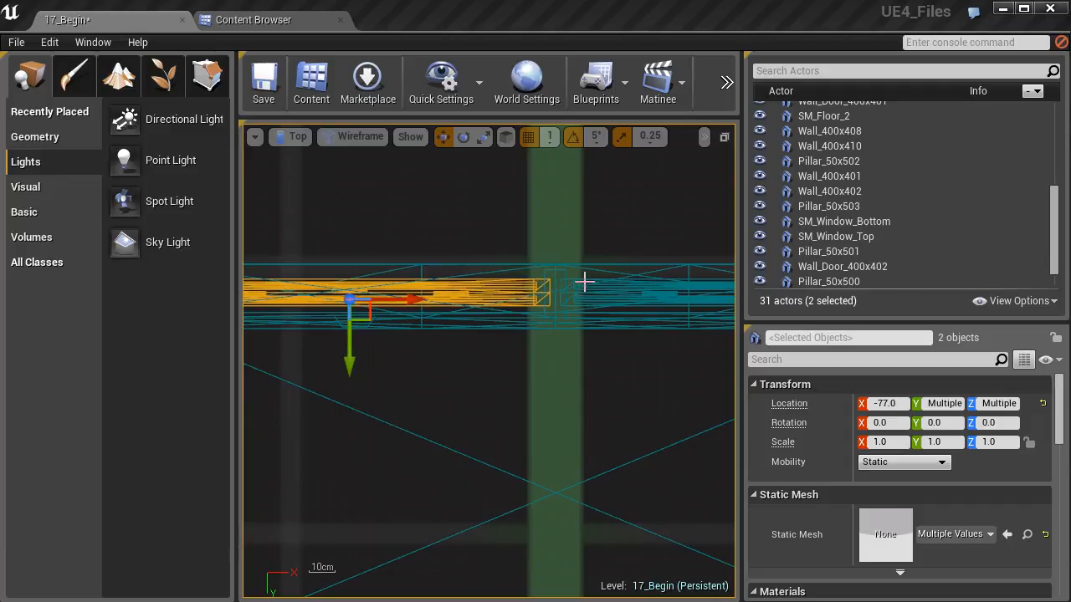
scroll(584, 282, up, 6)
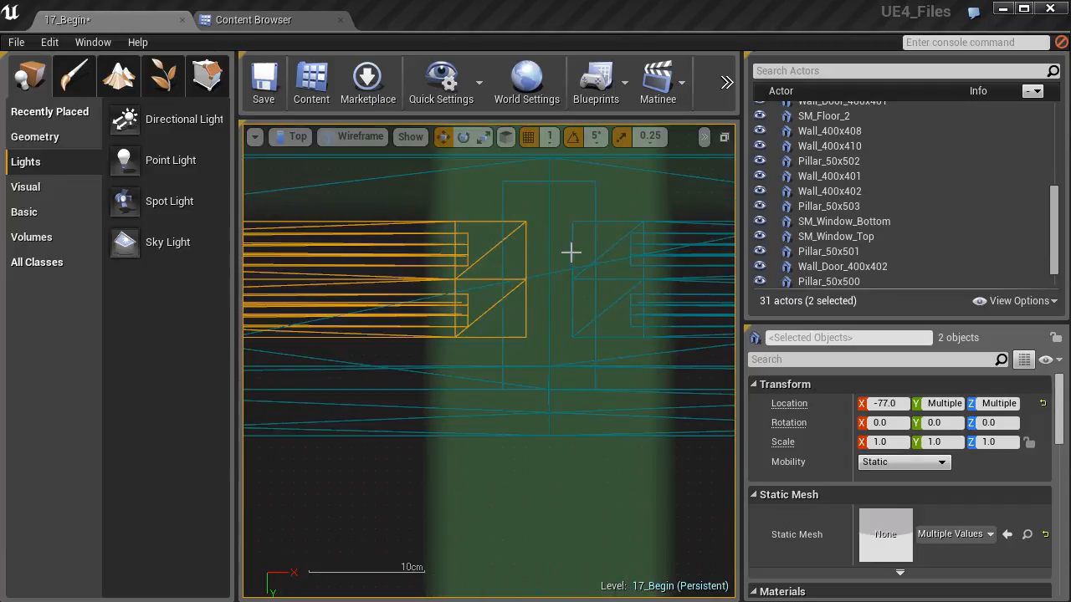
scroll(433, 278, down, 7)
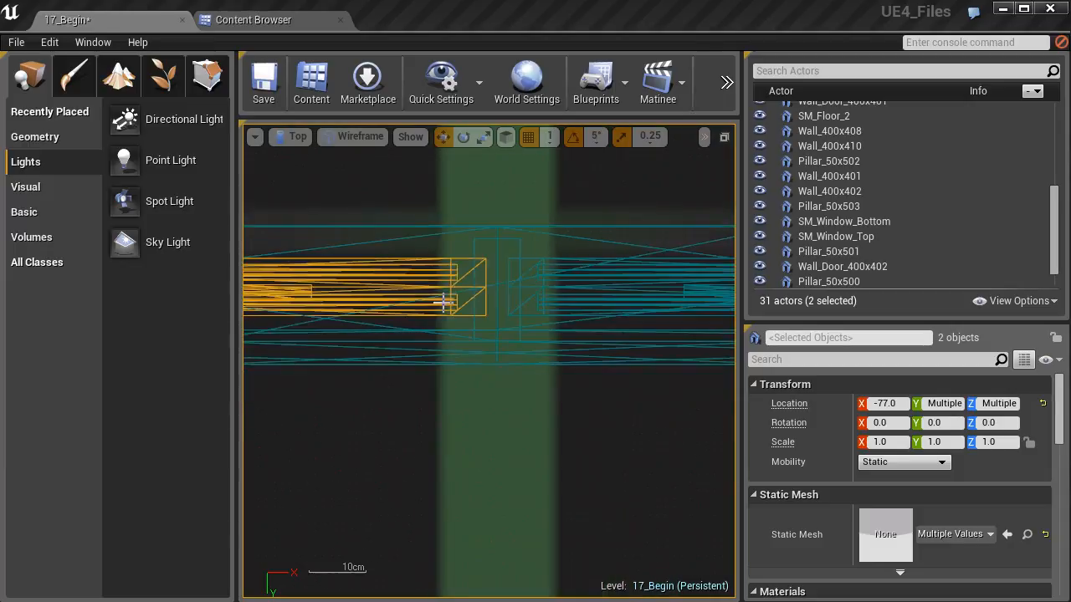
Switch to the Perspective view and add the original top and bottom panels to the selection of duplicated panels.
click(297, 136)
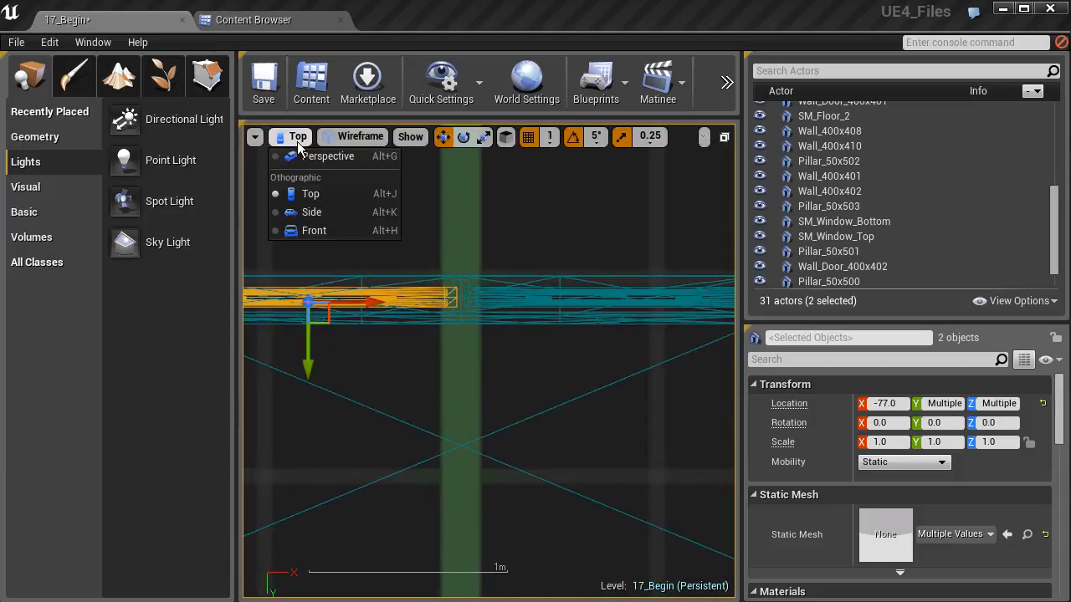
click(308, 158)
key(s)
mouse_move(464, 385)
right_down()
mouse_move(465, 368)
mouse_move(485, 385)
right_up()
ctrl+click(487, 338)
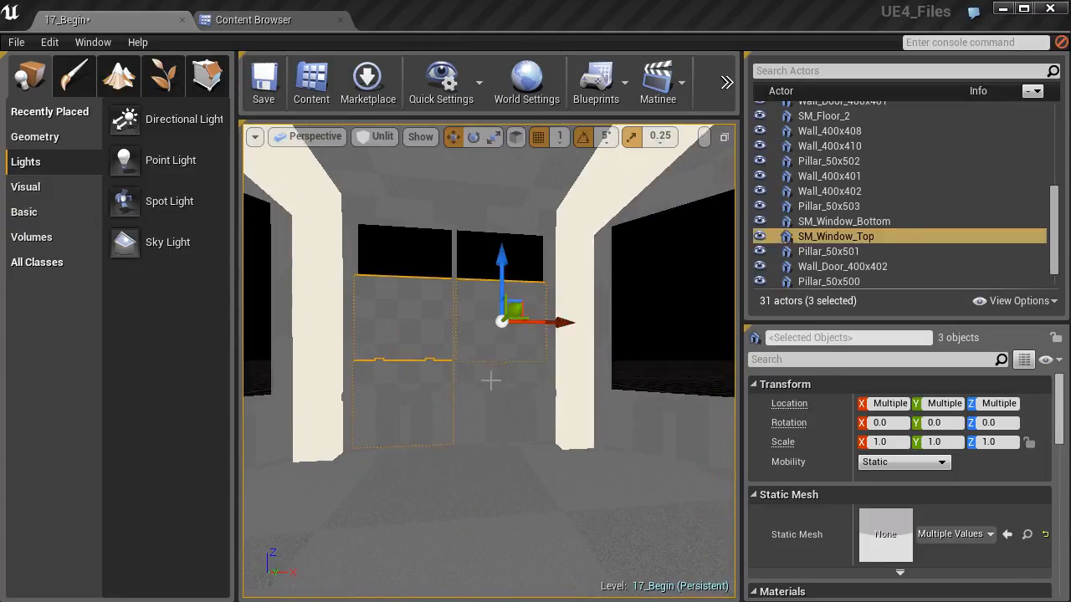
ctrl+click(490, 385)
Raise all four window panels together along Z until they fill the two window openings.
scroll(465, 336, up, 4)
right_drag(464, 313, 475, 355)
key(s)
key(w)
key(s)
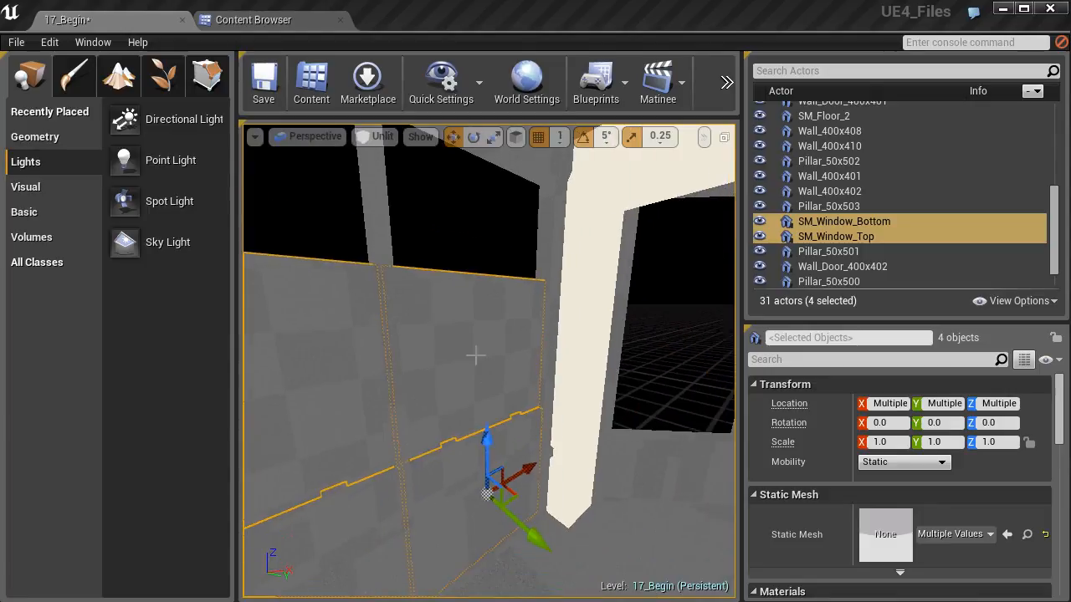
drag(483, 444, 473, 353)
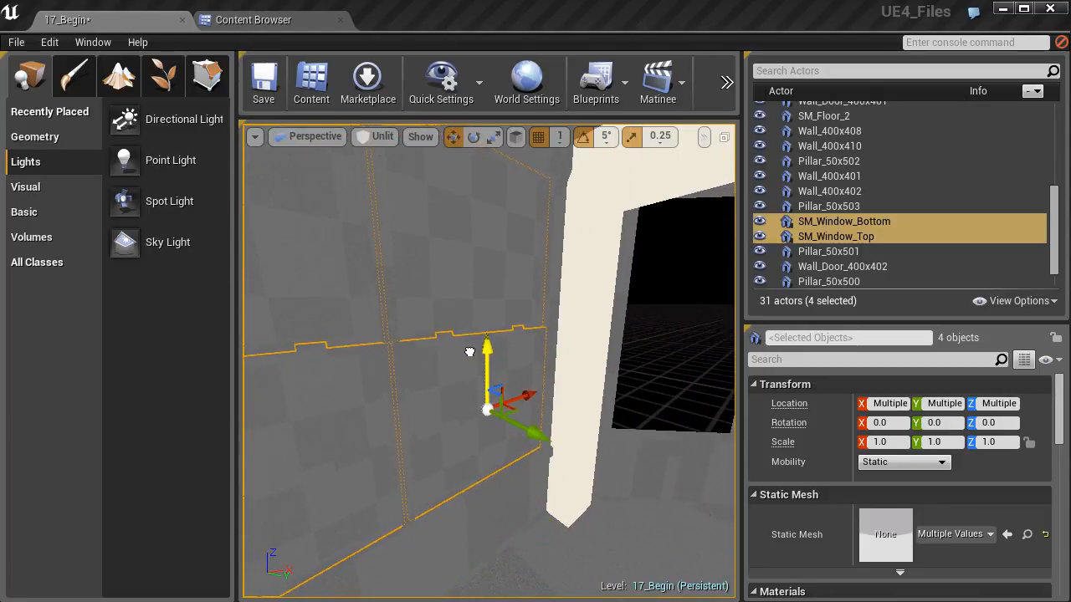
Examine from near and far how the four panels fit the edges of the double-window opening.
right_drag(467, 354, 455, 335)
key(s)
key(w)
key(s)
key(w)
key(w)
key(s)
key(s)
key(s)
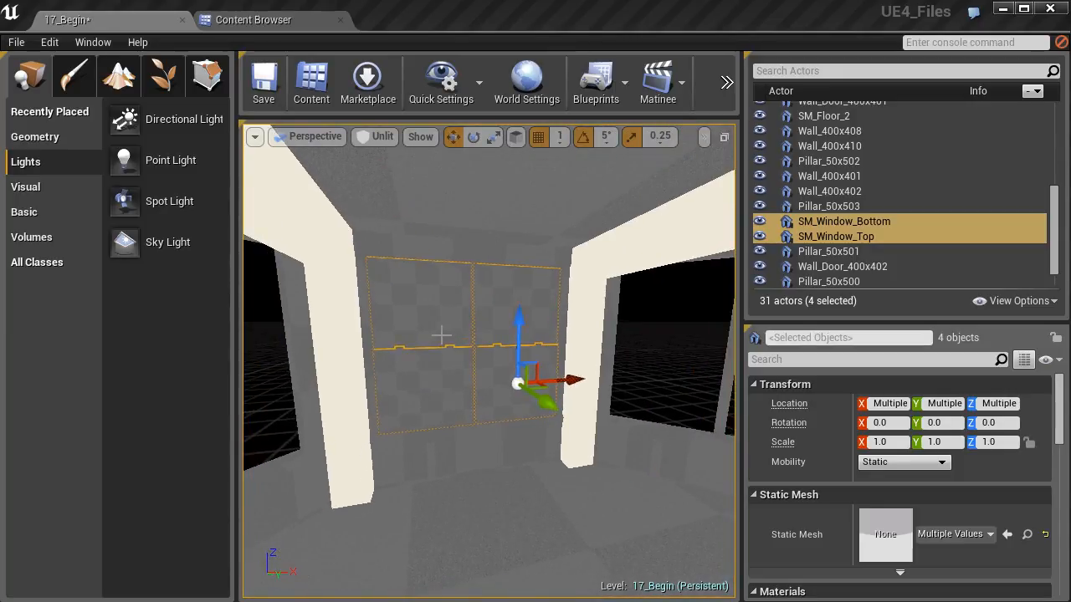
Try lowering SM_Window_Top_2 by 64 units along Z, and undo the move.
click(423, 279)
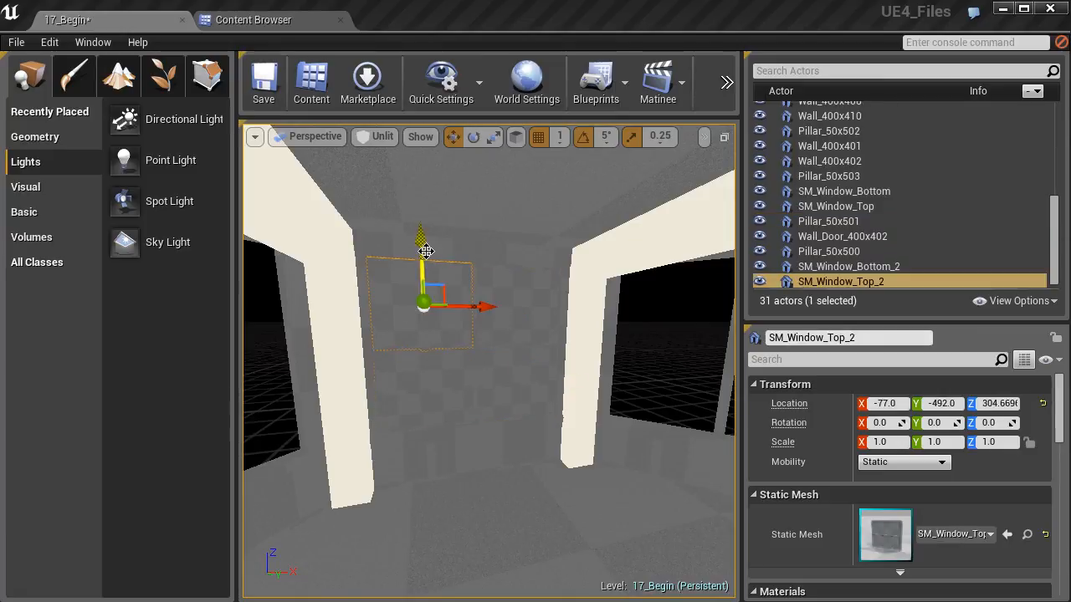
drag(420, 244, 418, 267)
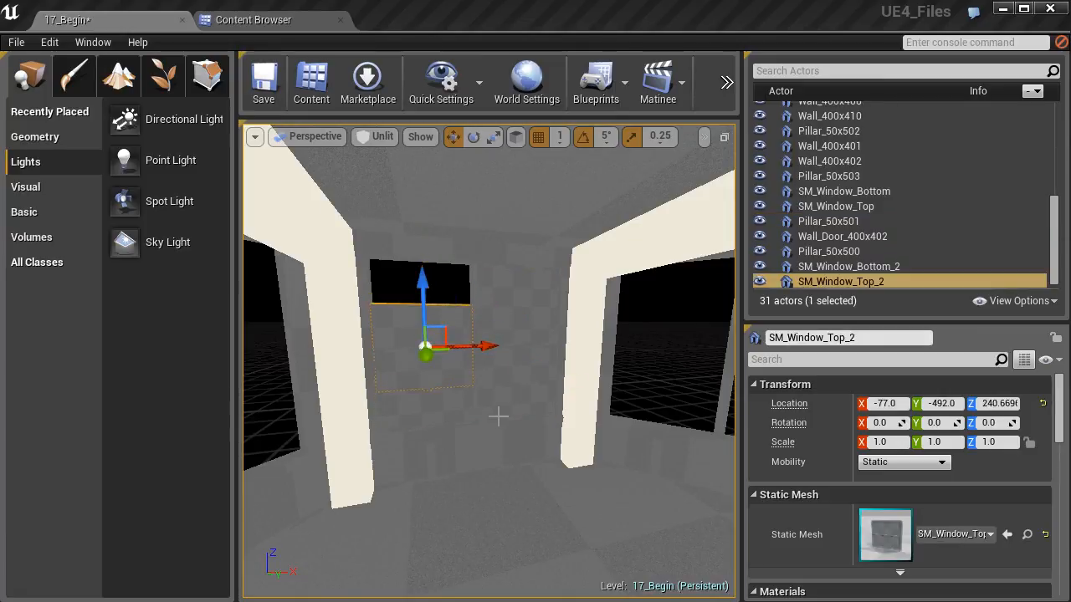
key(w)
right_drag(488, 368, 520, 381)
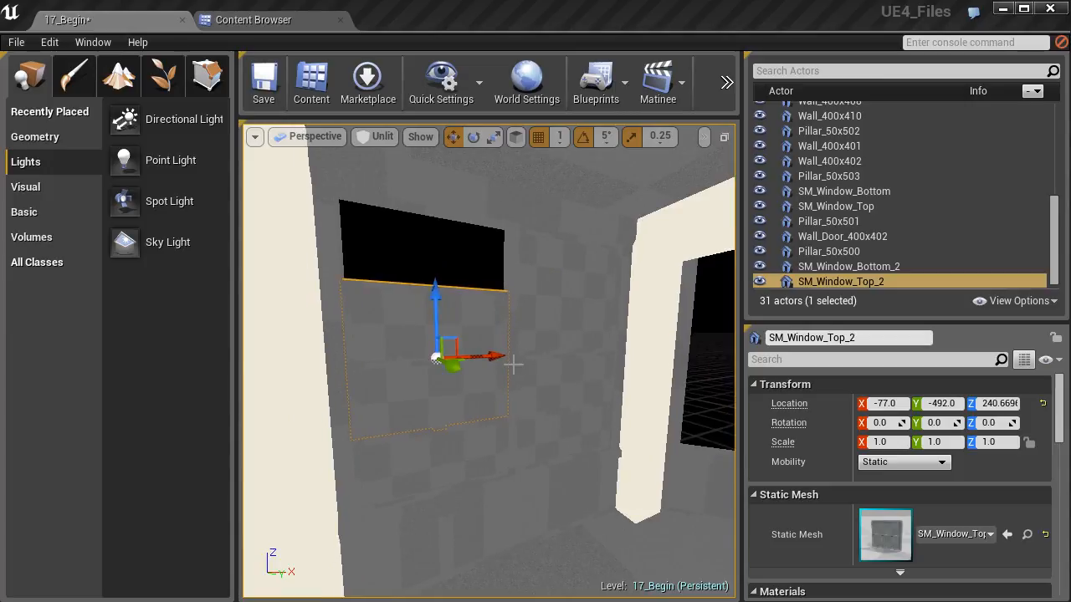
key(ctrl+z)
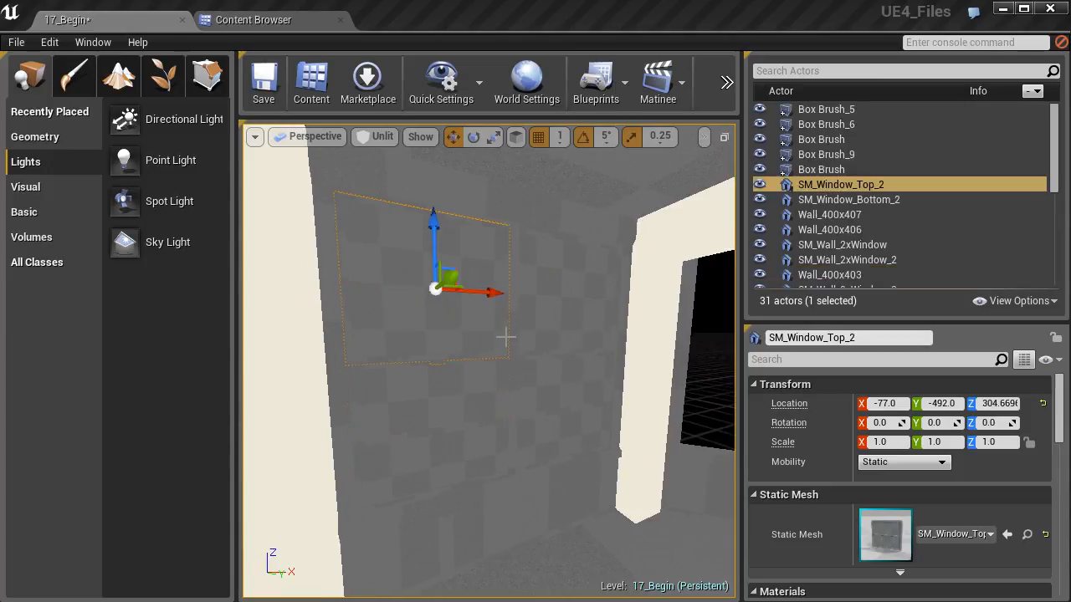
Add the other three window panels to the selection alongside SM_Window_Top_2.
key(d)
right_drag(533, 328, 530, 334)
key(s)
ctrl+click(420, 376)
ctrl+click(485, 385)
ctrl+click(474, 307)
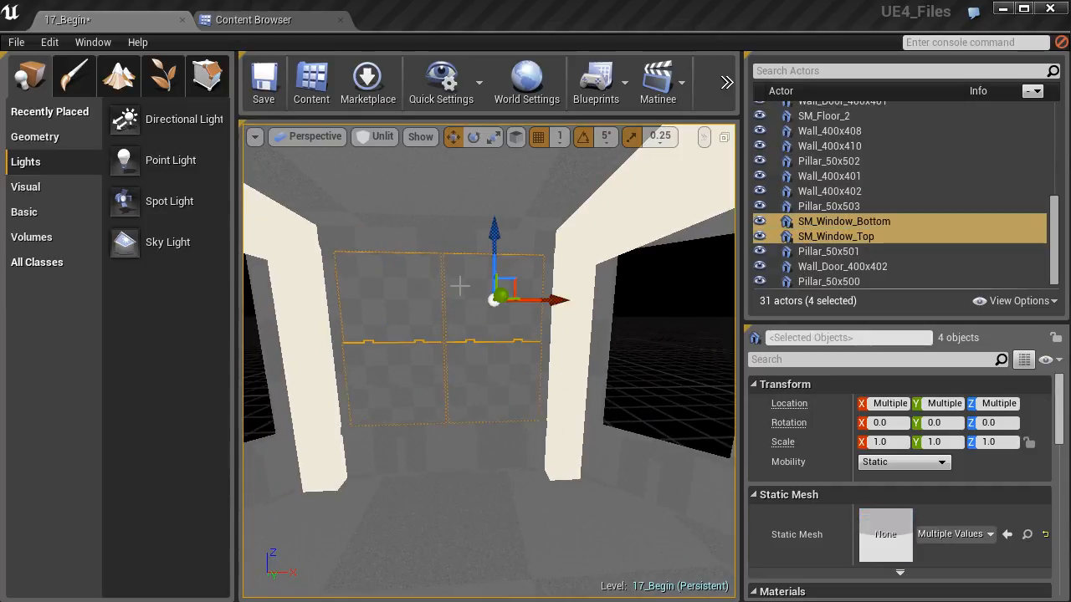
In the Top view, set the position snap size to 10 and duplicate the four panels along positive X toward the neighbouring angled wall.
mouse_move(579, 358)
right_down()
mouse_move(587, 361)
mouse_move(579, 358)
right_up()
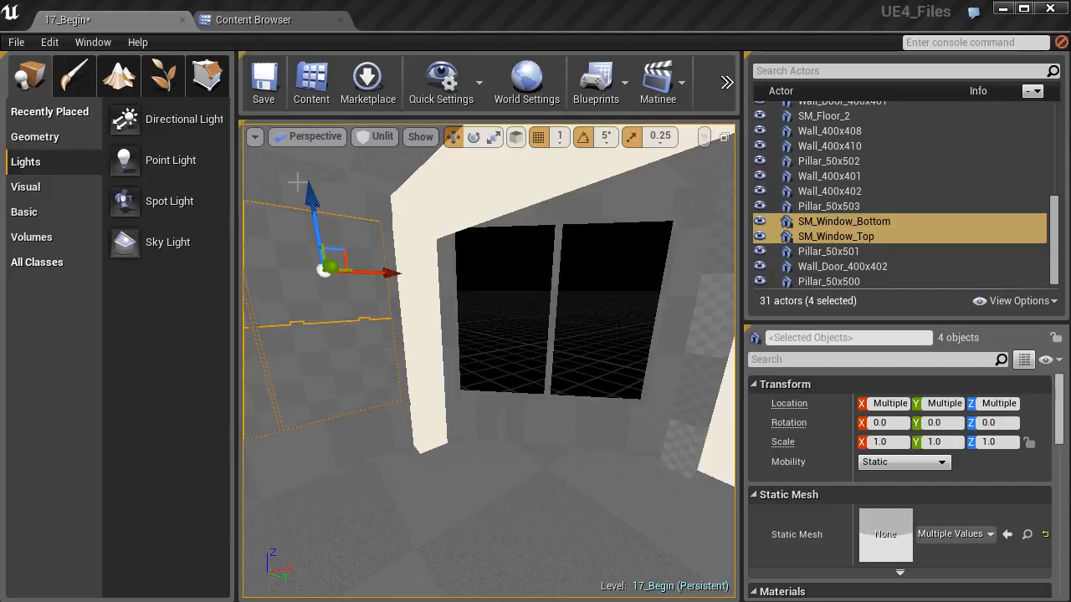
click(309, 137)
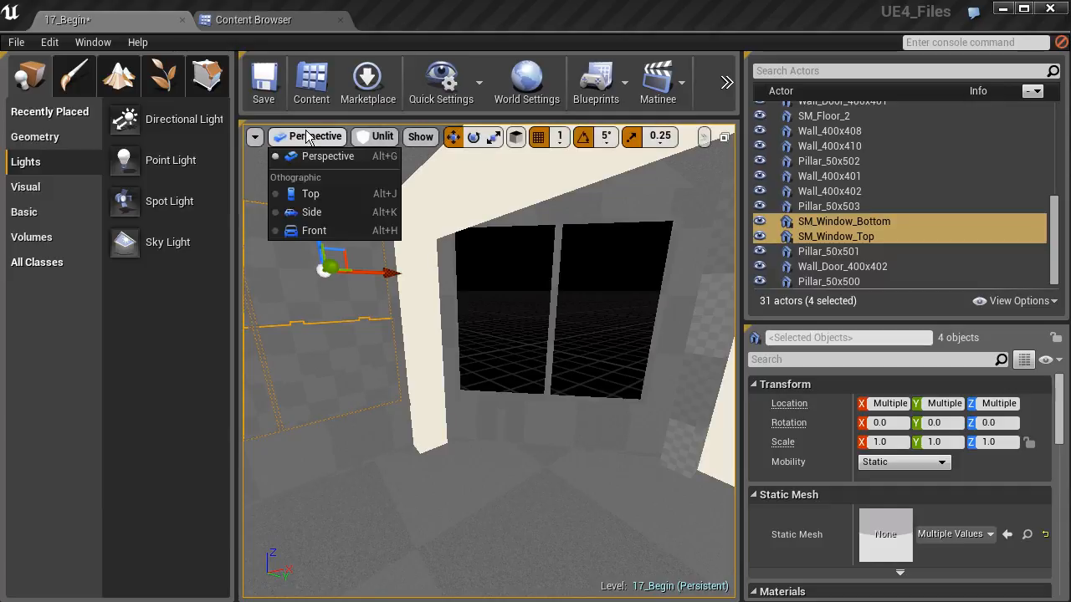
click(294, 201)
right_drag(430, 308, 451, 305)
scroll(531, 408, down, 16)
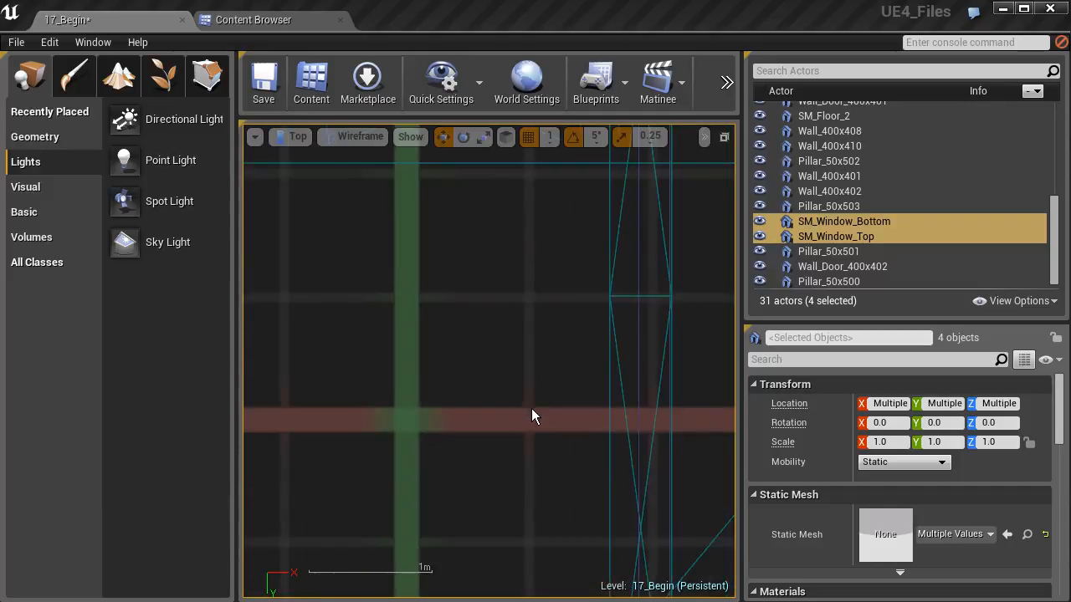
right_drag(515, 325, 478, 418)
scroll(506, 394, up, 6)
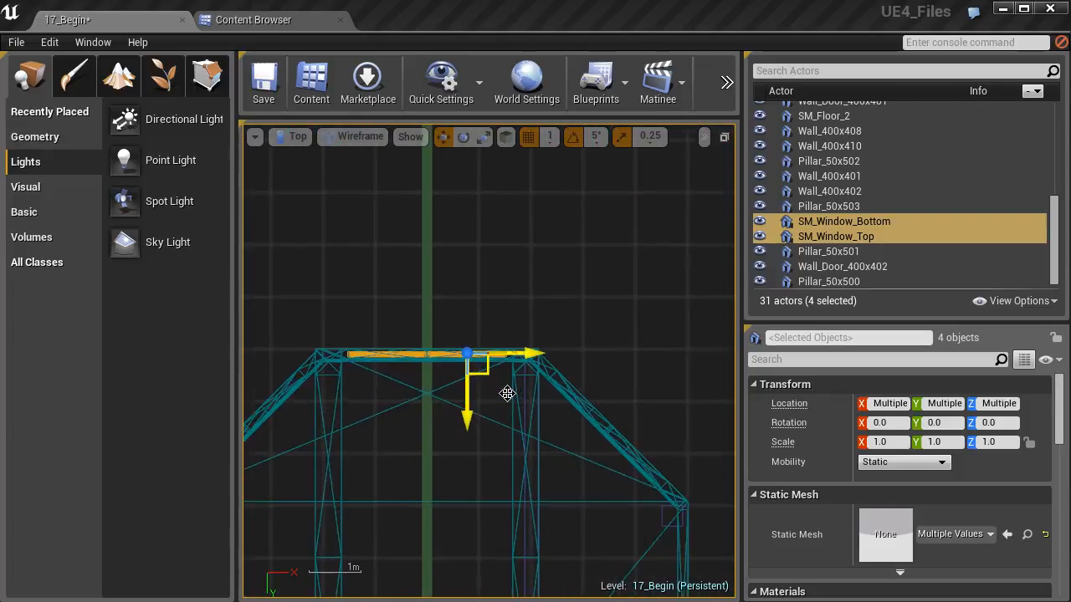
click(550, 136)
click(553, 207)
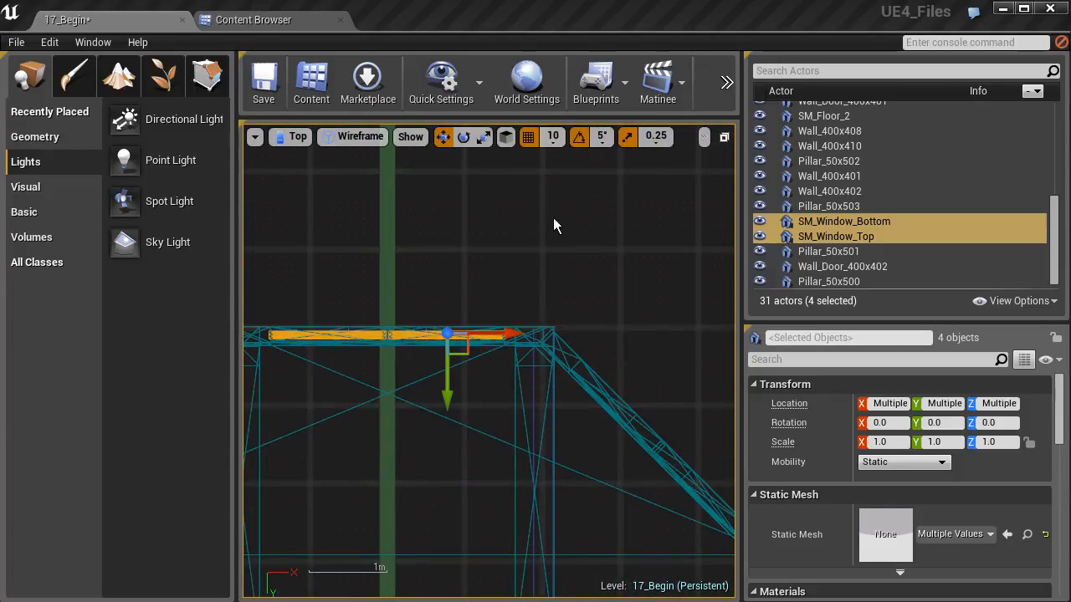
alt+drag(506, 334, 642, 334)
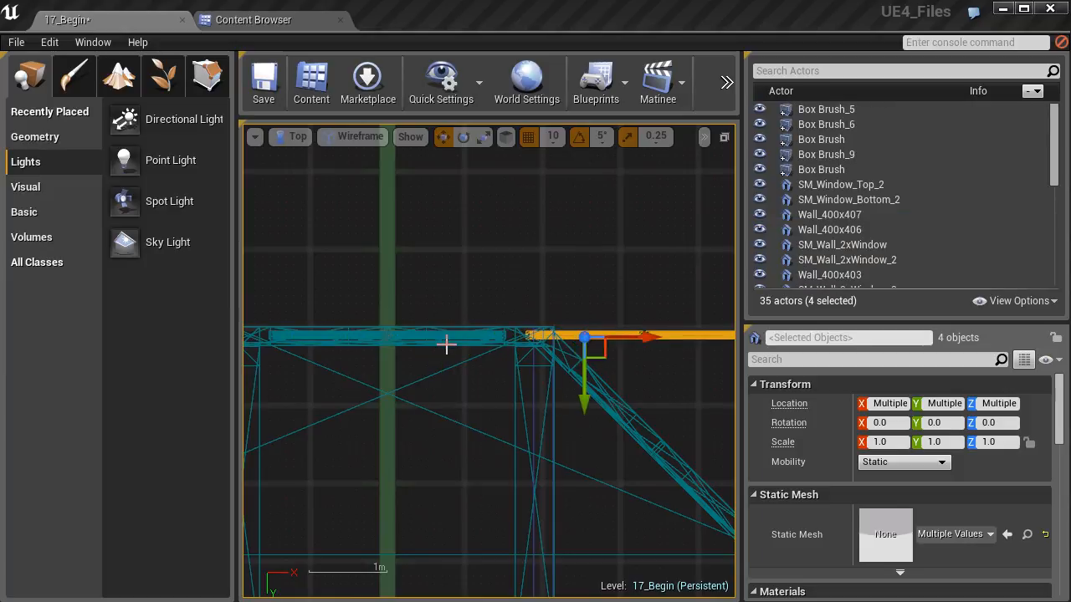
Rotate the four duplicated panels 45 degrees about Z and move them along their local axes onto the angled double-window wall.
key(e)
drag(494, 336, 509, 267)
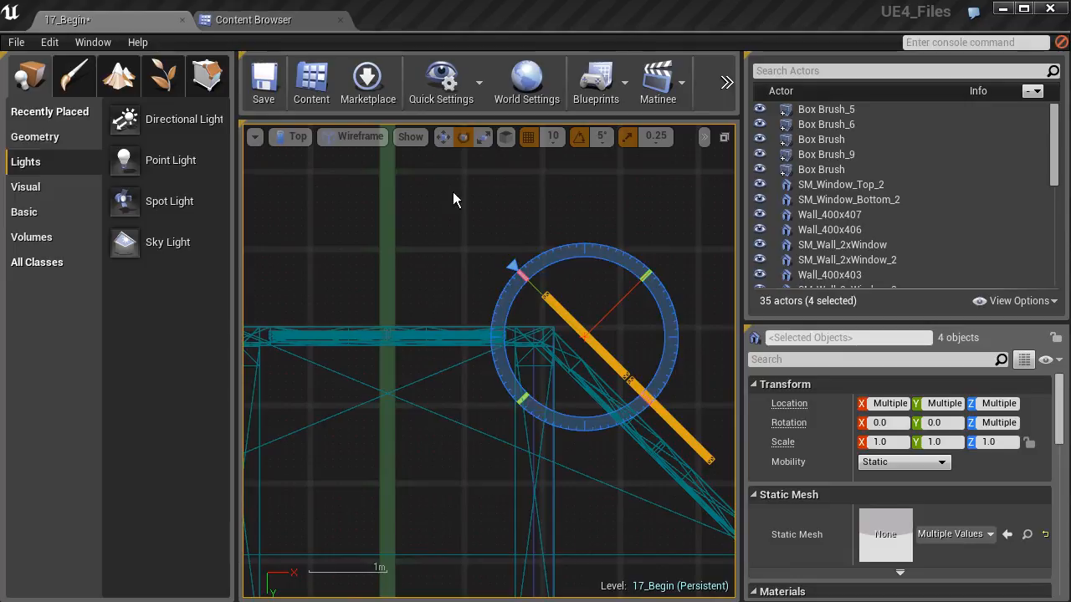
key(w)
right_drag(551, 314, 401, 209)
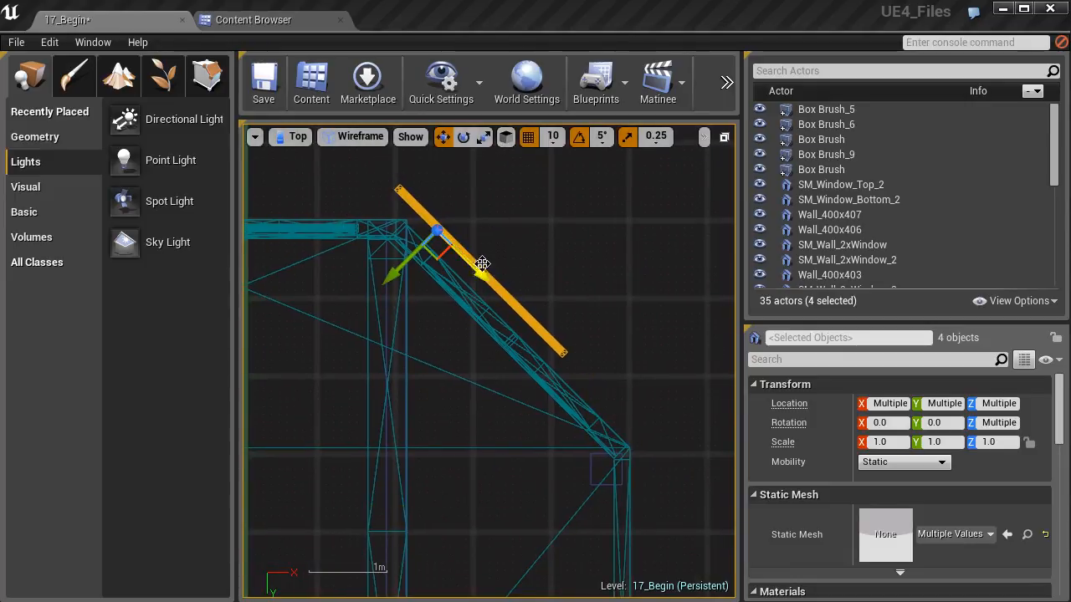
drag(476, 268, 547, 339)
drag(455, 334, 405, 341)
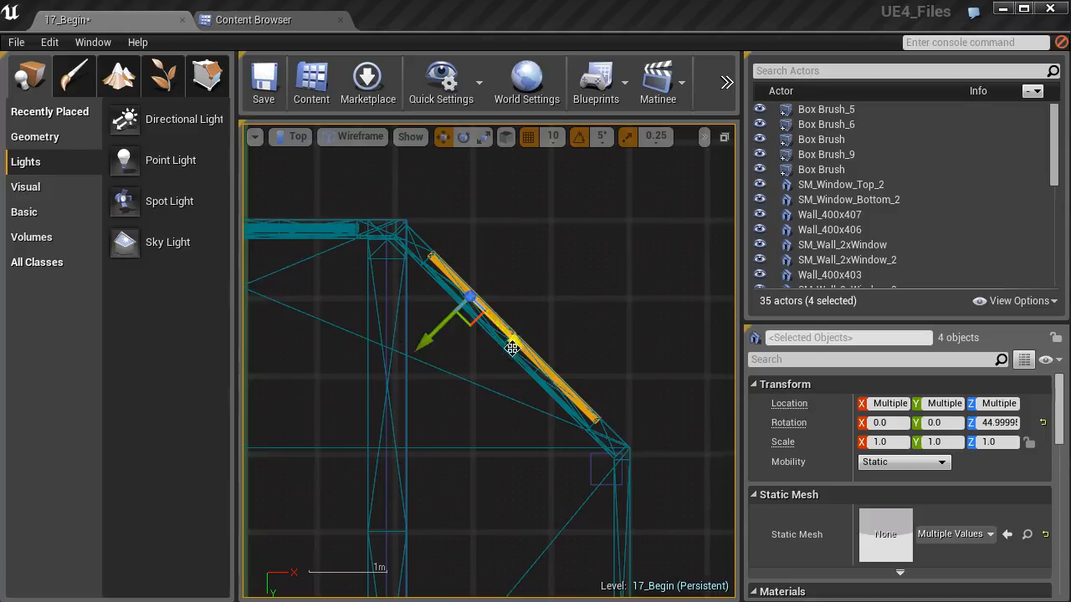
Move the four rotated panels about 10 units inward along their local Y axis, through the angled wall's thickness.
scroll(505, 348, up, 6)
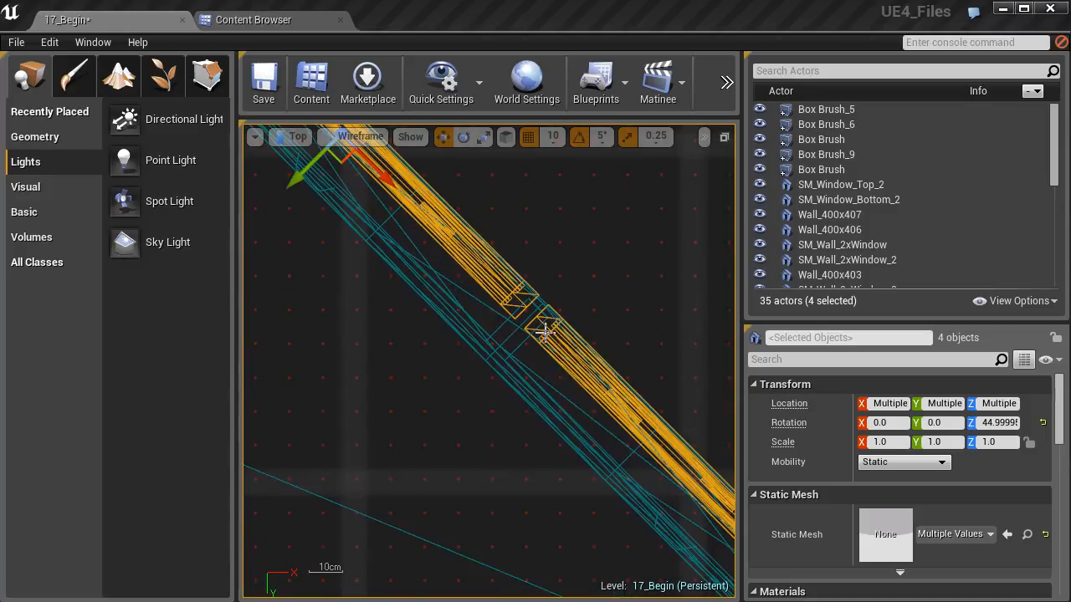
right_drag(436, 247, 489, 306)
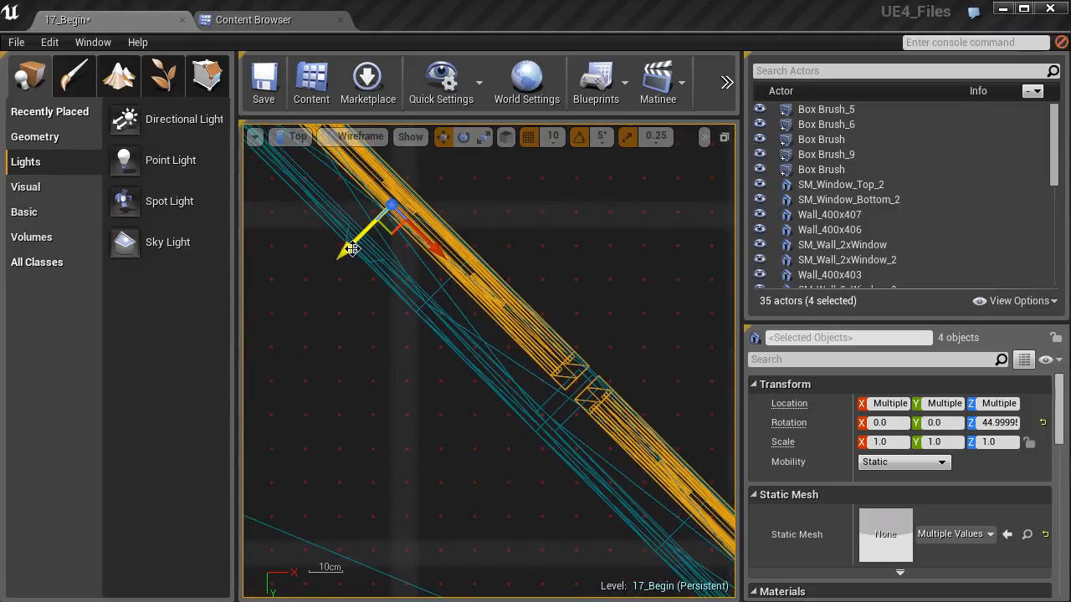
drag(335, 256, 322, 267)
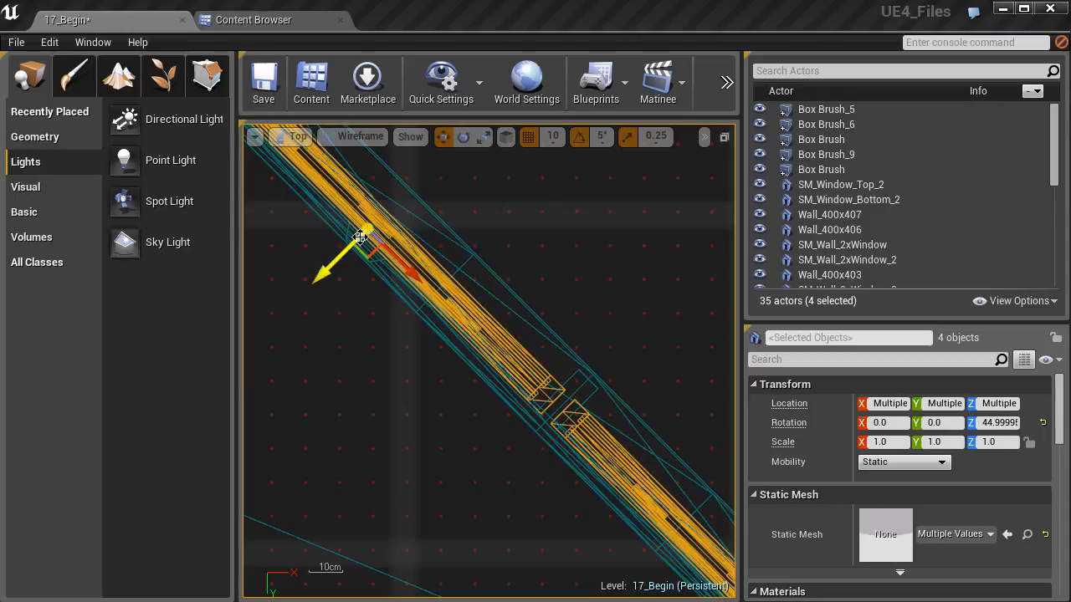
Set the position snap size to 1 and nudge the rotated panels about 4 units back outward to align them within the angled wall.
click(552, 136)
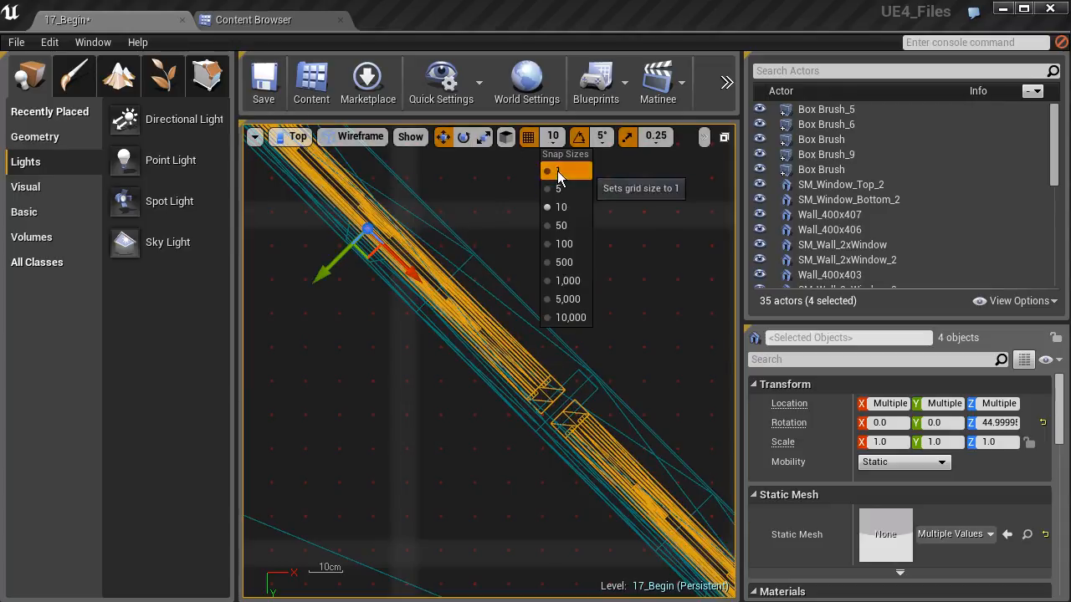
click(557, 170)
drag(327, 272, 339, 260)
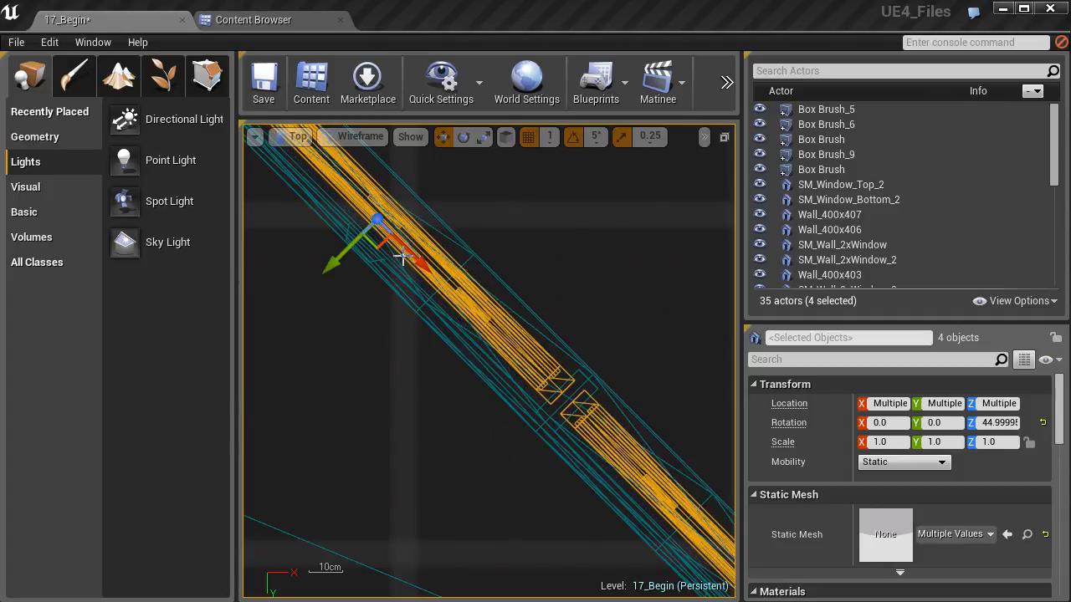
drag(417, 257, 420, 259)
click(416, 257)
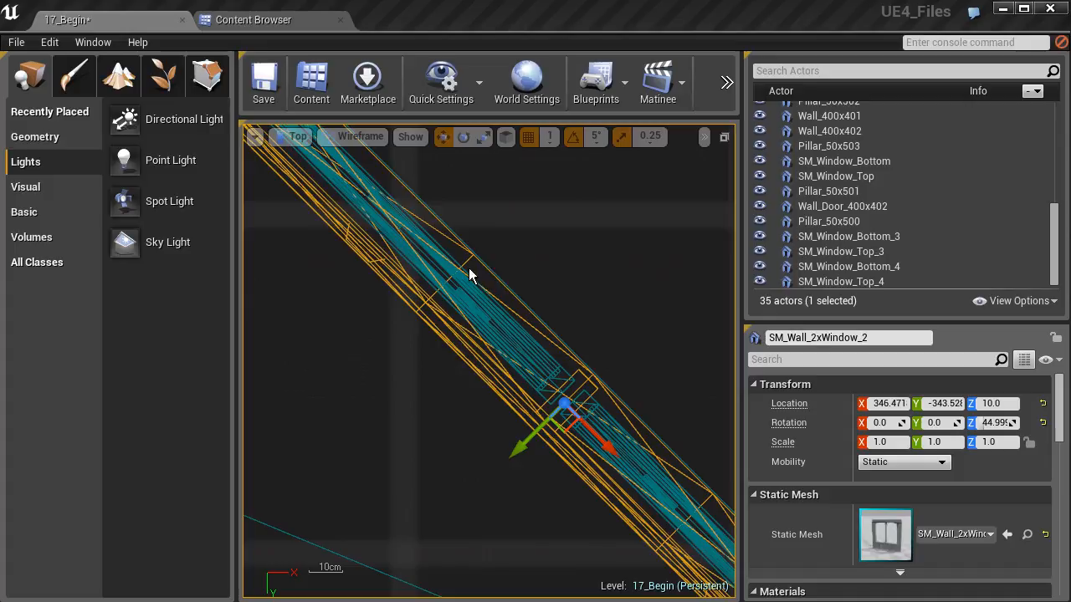
In the perspective view, place SM_DoorFrame and SM_Door from the DT_Architecture folder on the floor before the doorway, with their Z location at 20.
scroll(522, 268, down, 6)
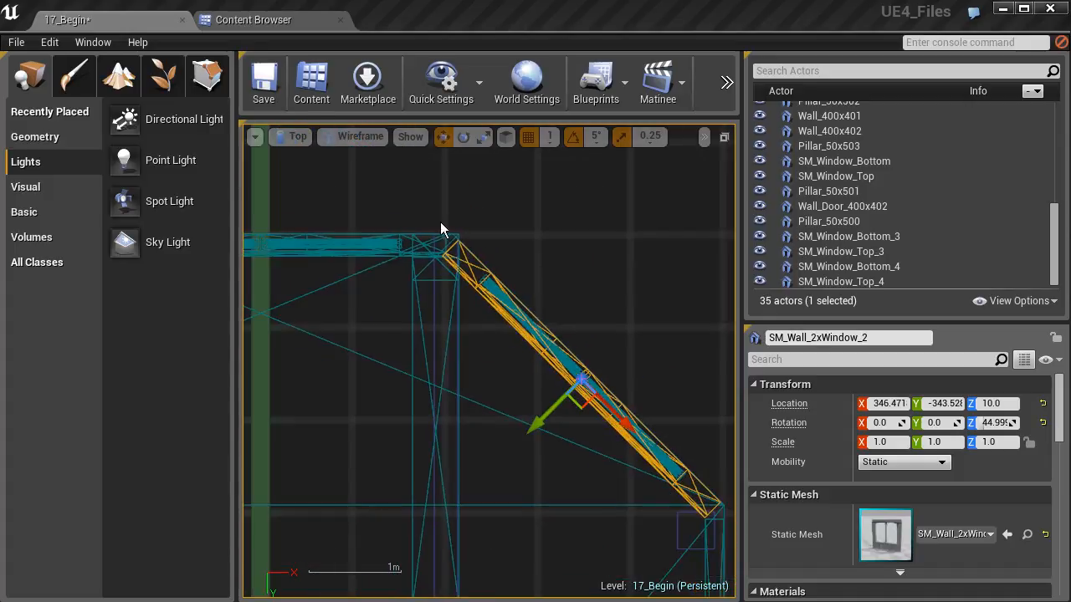
click(296, 137)
click(311, 156)
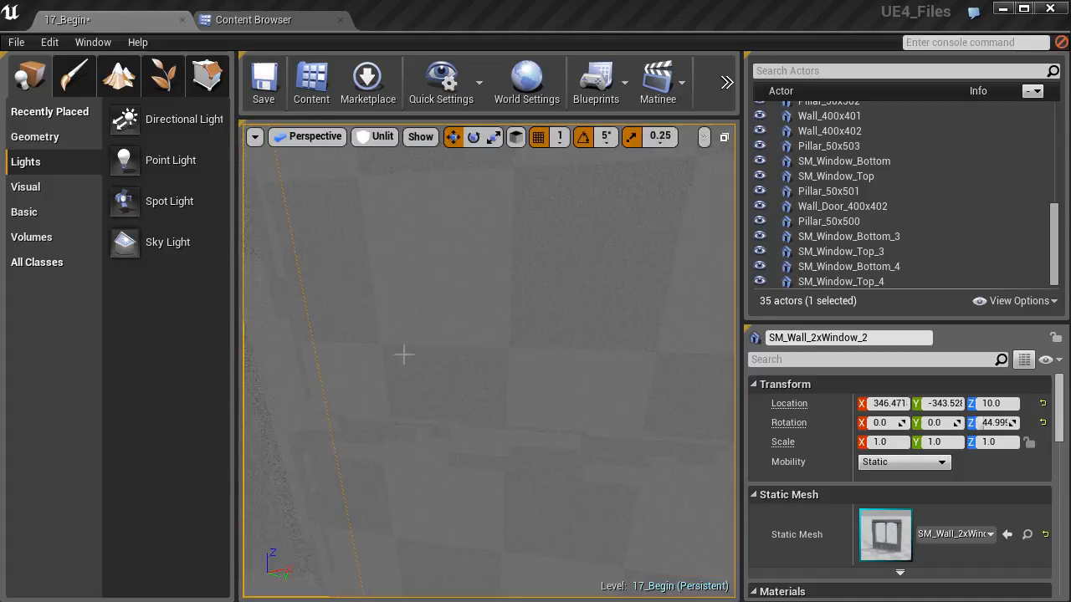
right_drag(490, 360, 636, 349)
right_drag(441, 349, 480, 406)
key(w)
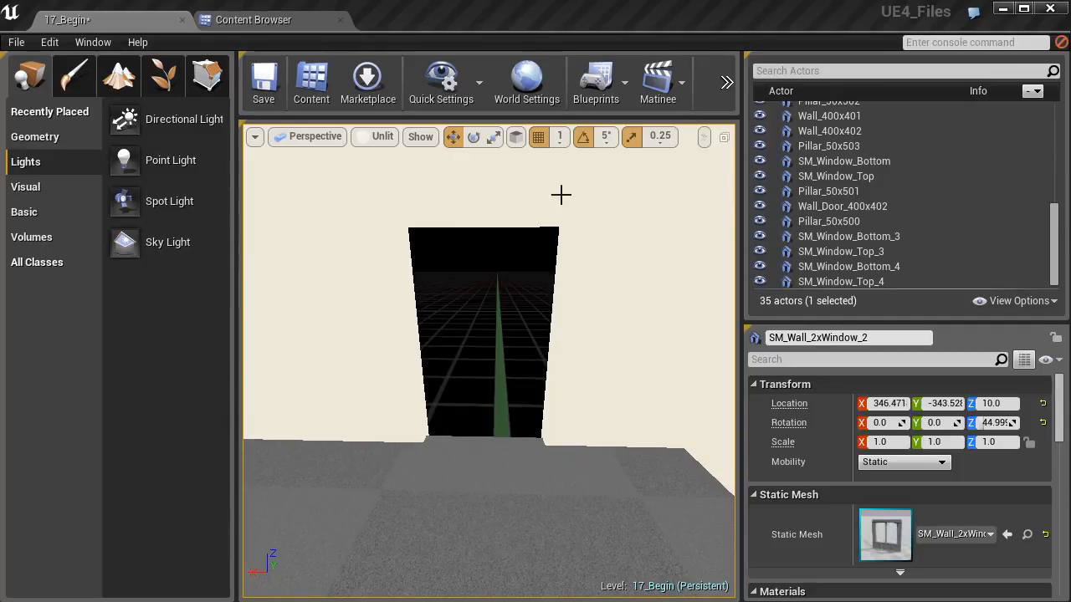
click(214, 23)
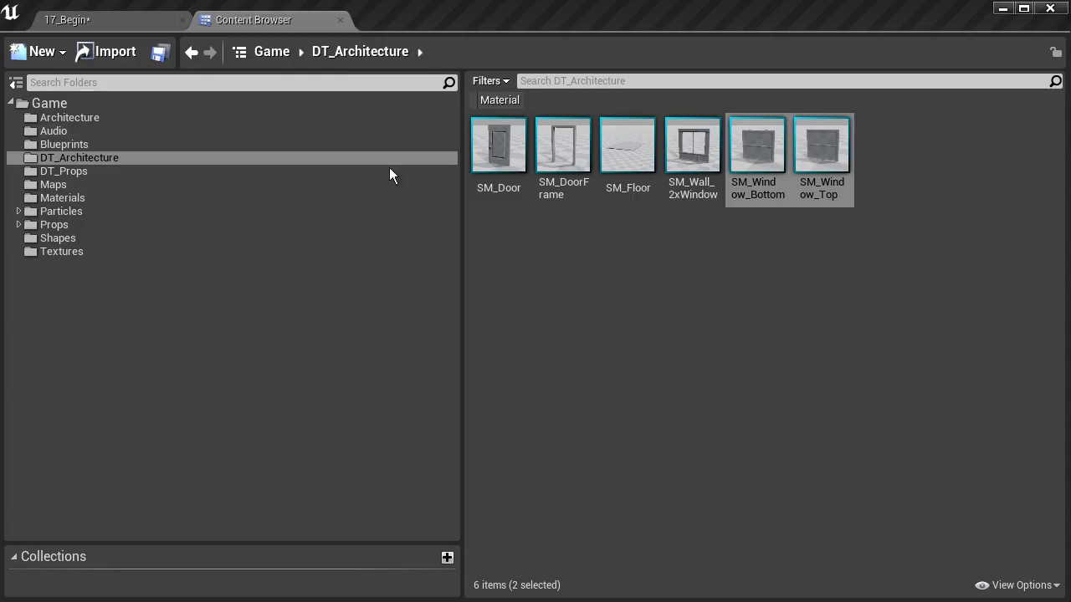
click(562, 147)
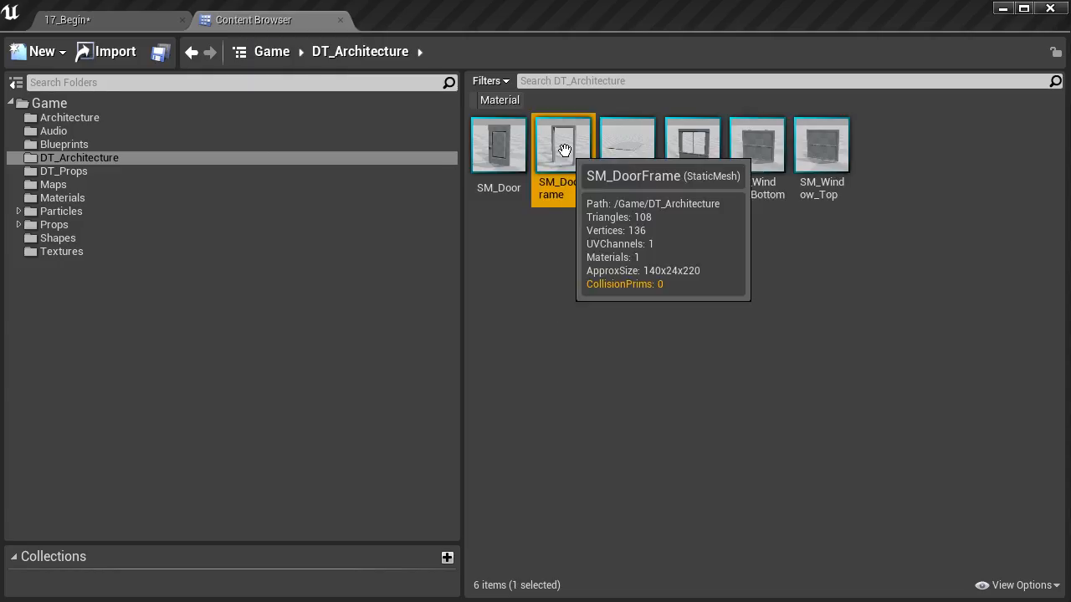
ctrl+click(504, 156)
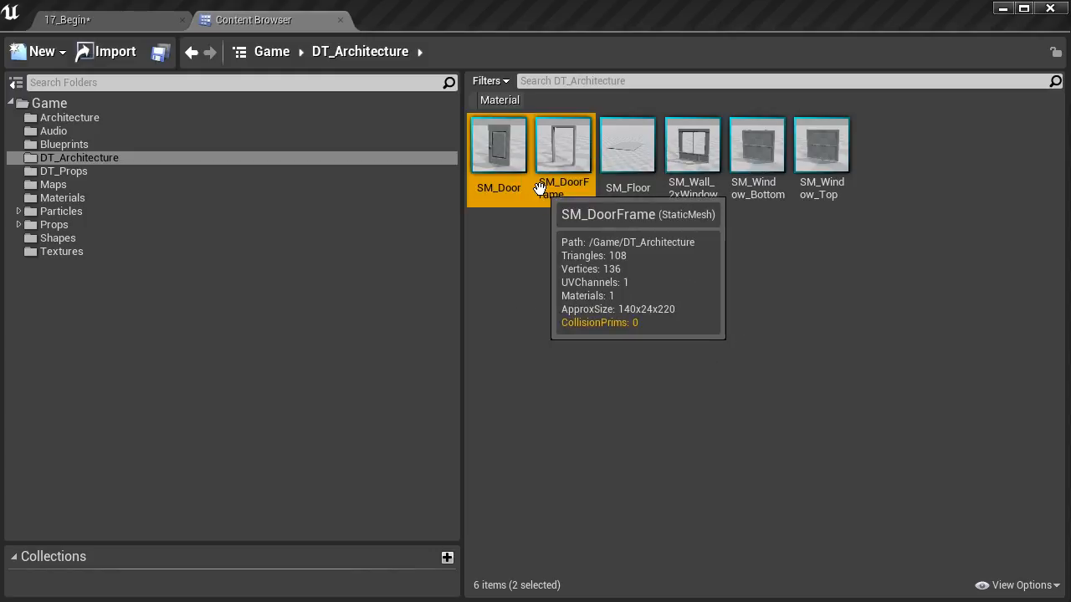
drag(495, 163, 475, 476)
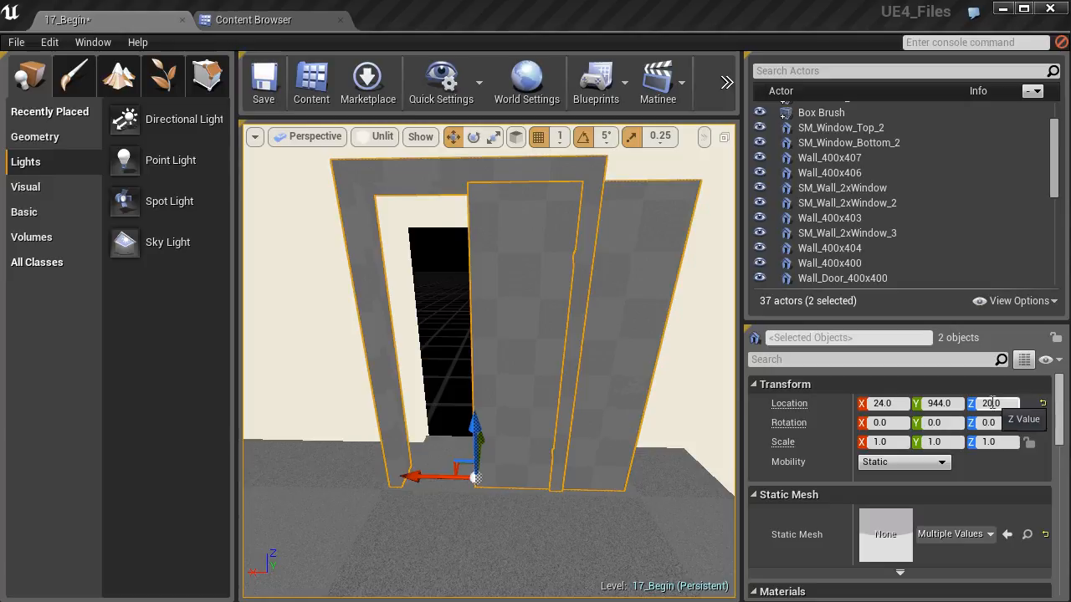
Move the door frame and door together along Y into the doorway wall, to Y 997.
alt+drag(453, 441, 408, 440)
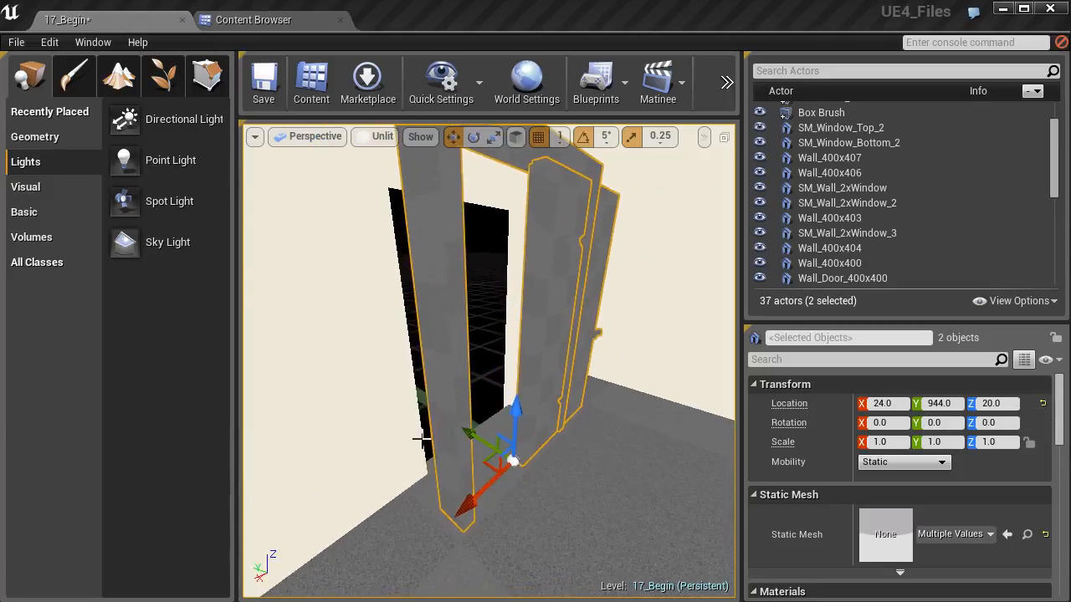
drag(476, 435, 445, 430)
right_drag(444, 431, 377, 425)
key(d)
right_drag(510, 403, 506, 401)
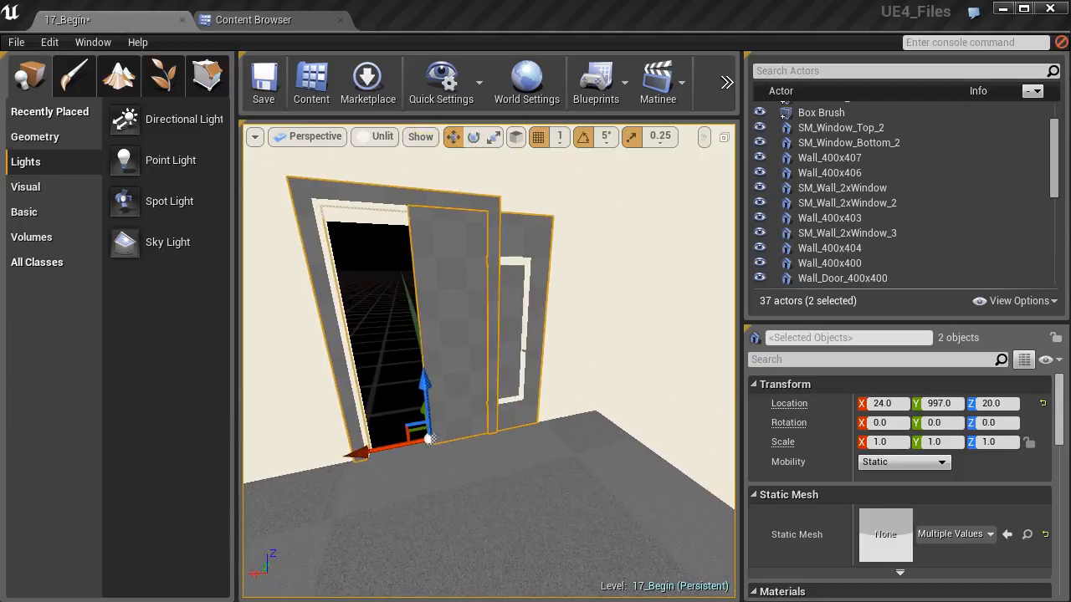
Select only the door and move it along X to the frame's side edge, at X -38.
click(465, 384)
key(w)
right_drag(452, 500, 491, 506)
key(a)
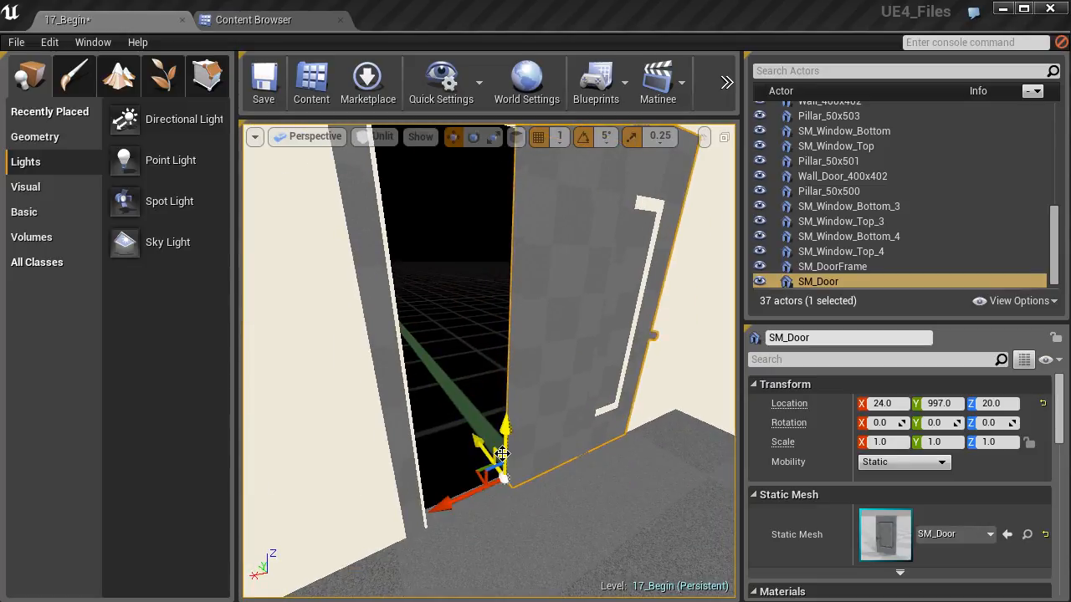
drag(473, 489, 536, 470)
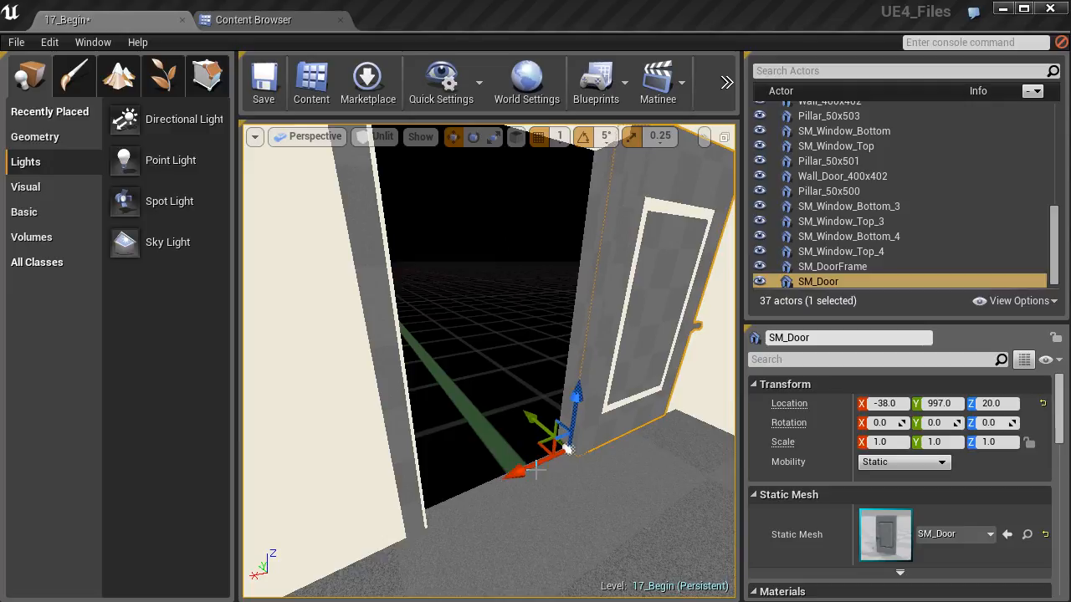
Rotate the door 180 degrees about Z so it closes the frame opening.
key(e)
drag(544, 526, 394, 545)
right_drag(493, 519, 493, 451)
key(s)
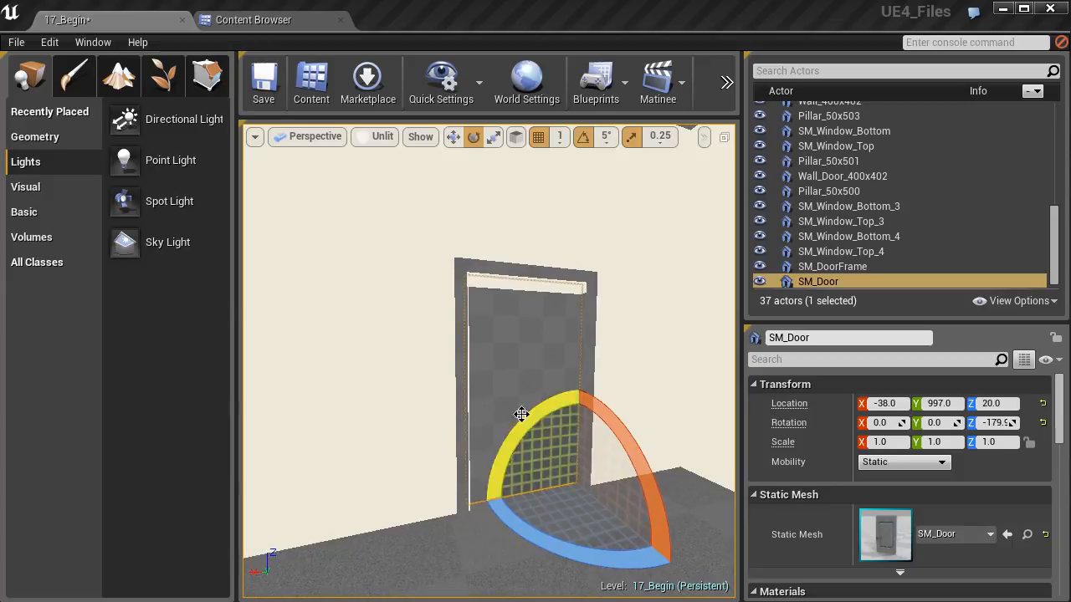
Move the closed door along Y to 989 to seat it inside the frame.
key(w)
mouse_move(549, 367)
right_down()
mouse_move(519, 360)
mouse_move(548, 364)
right_up()
key(s)
key(w)
key(w)
right_drag(576, 447, 577, 473)
drag(628, 463, 633, 467)
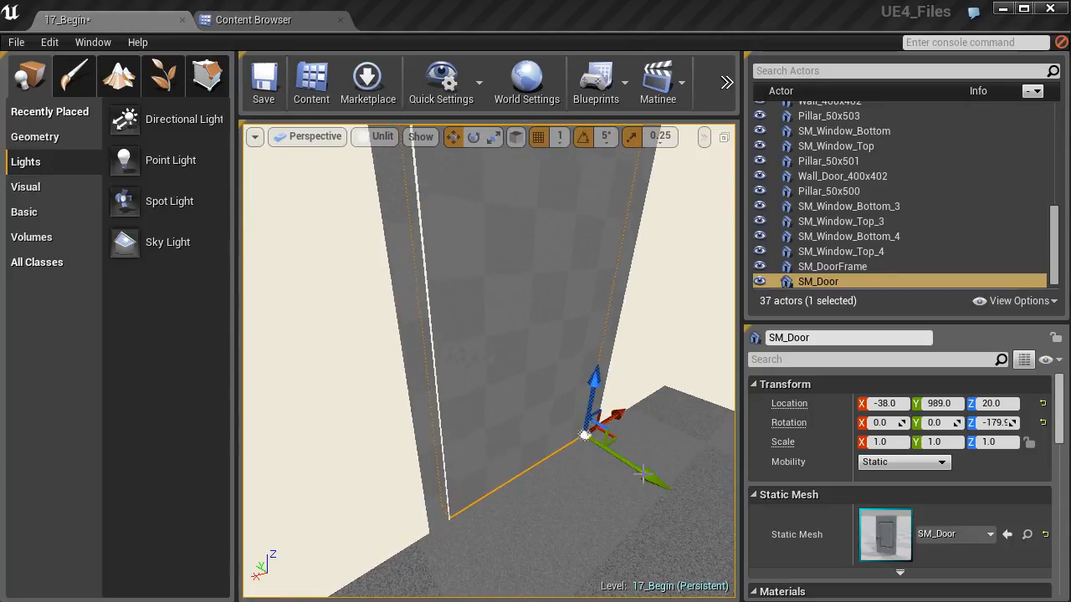
right_drag(642, 481, 621, 456)
key(w)
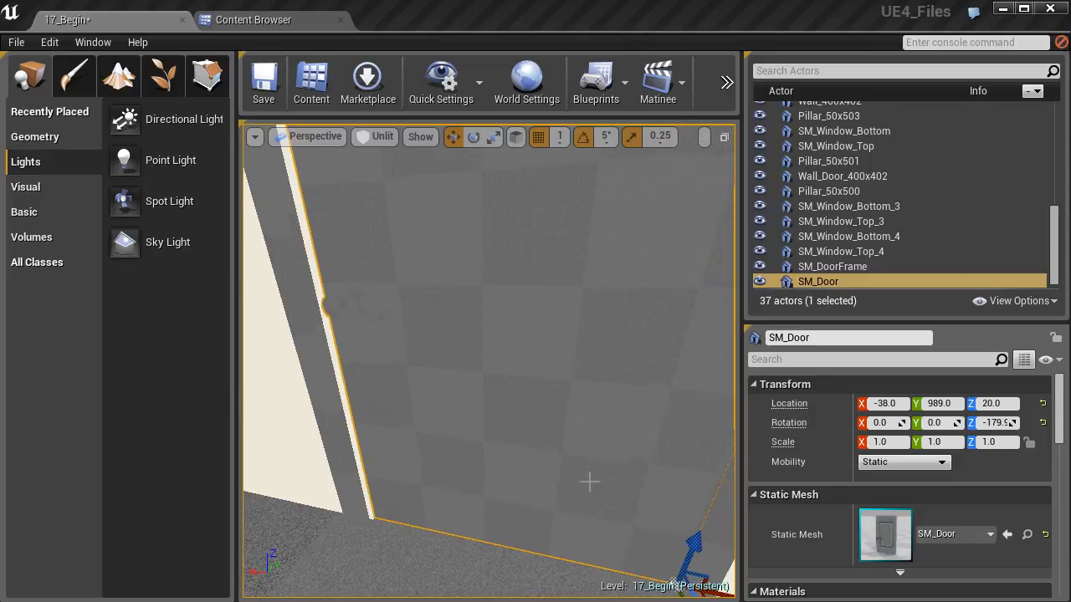
Select the door frame and move it along Y to 992.
click(325, 392)
key(f)
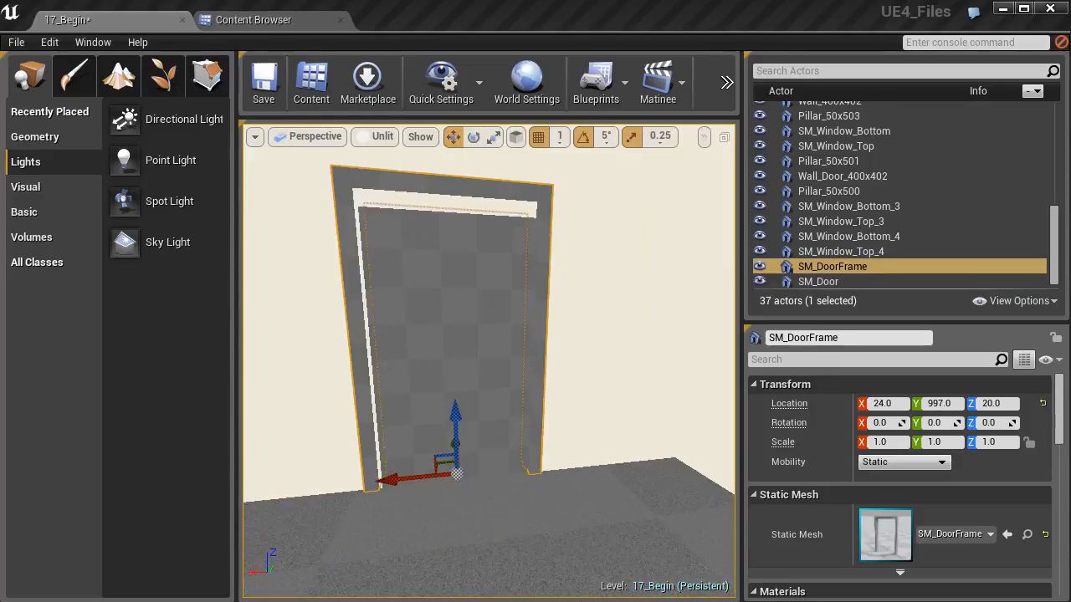
right_drag(324, 392, 343, 381)
right_drag(343, 473, 343, 473)
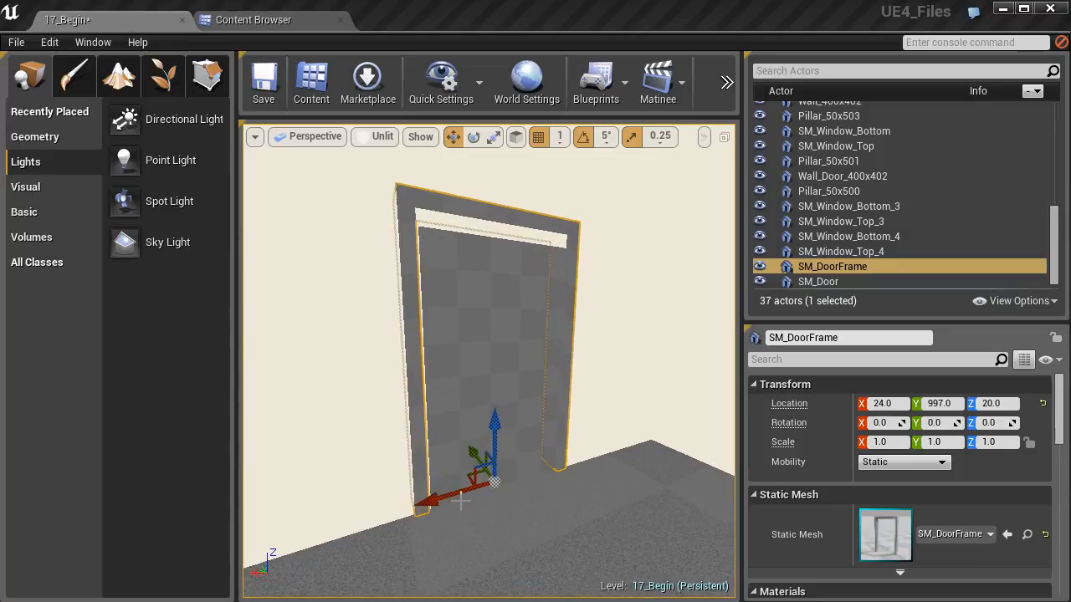
drag(474, 457, 477, 457)
mouse_move(345, 361)
right_down()
mouse_move(376, 351)
mouse_move(344, 362)
right_up()
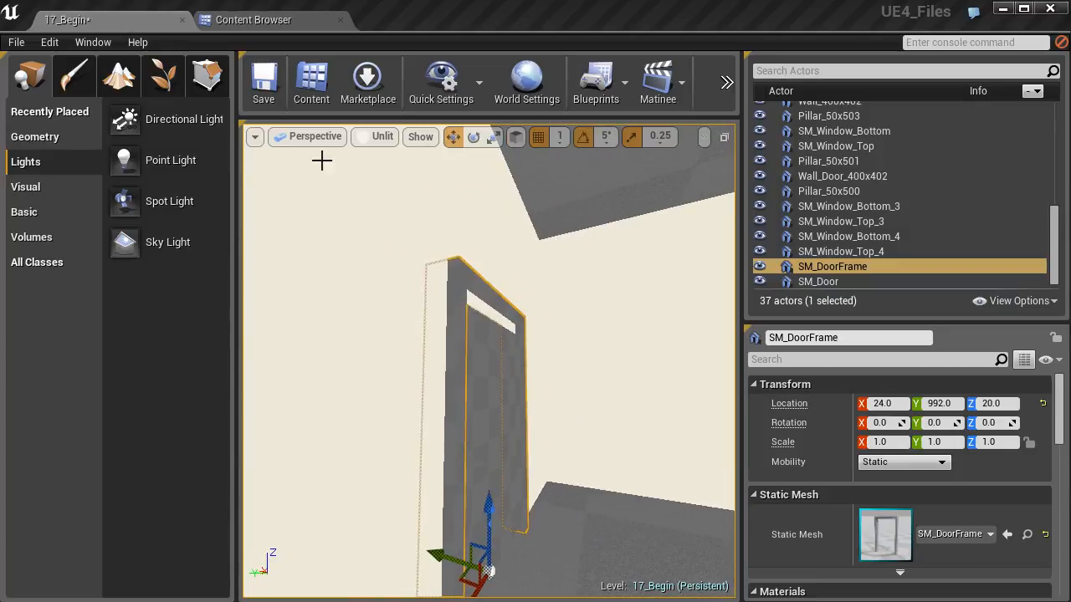
In the Top view, move the door frame along Y to 998 so it straddles the wall's thickness.
click(316, 136)
click(313, 196)
right_drag(511, 292, 678, 267)
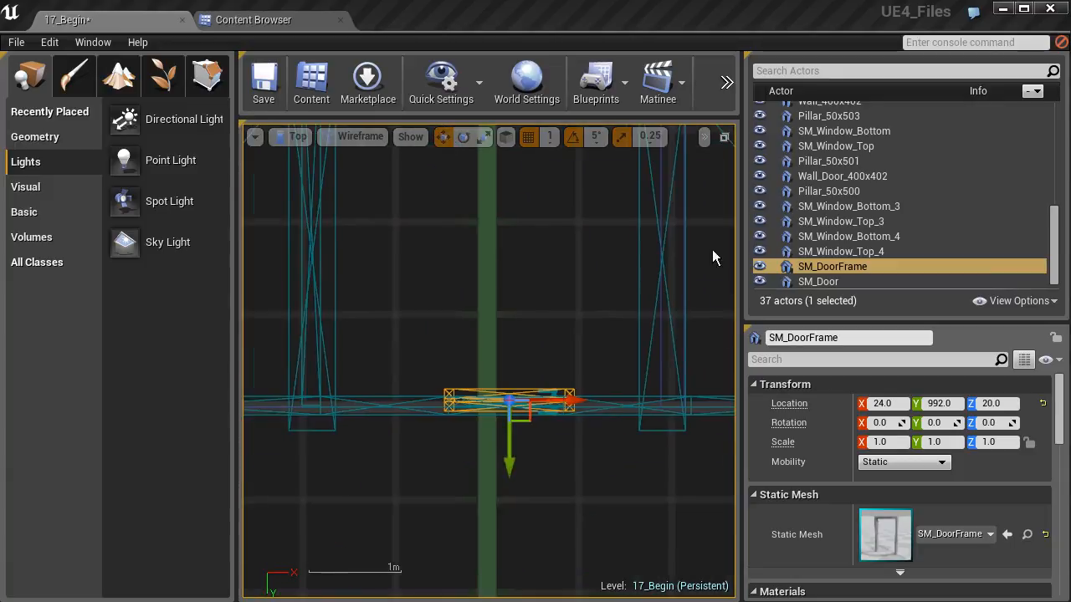
right_drag(524, 435, 503, 357)
scroll(504, 357, up, 6)
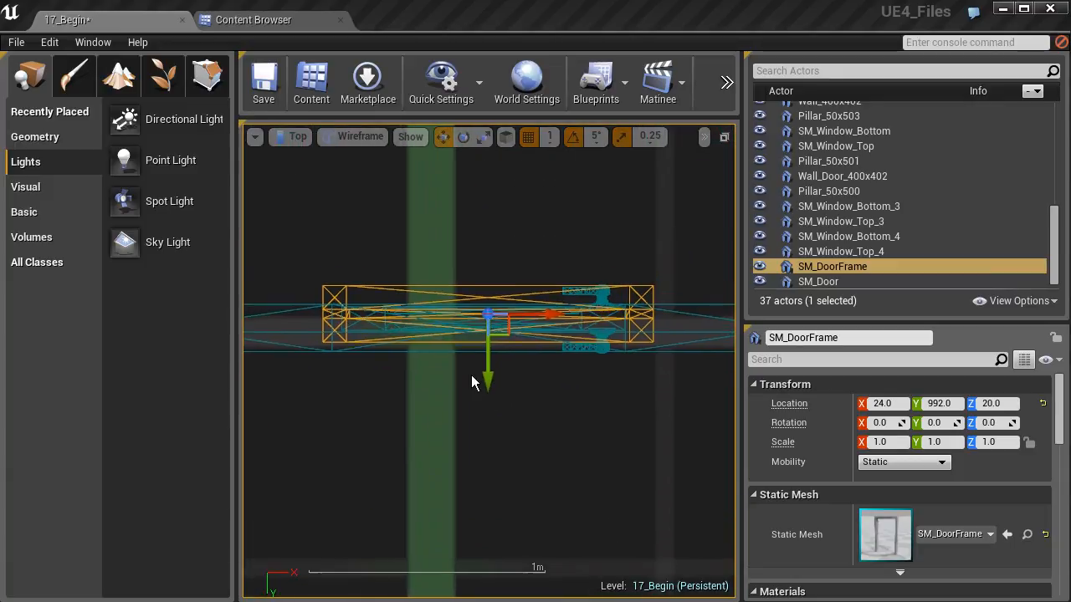
drag(488, 353, 484, 373)
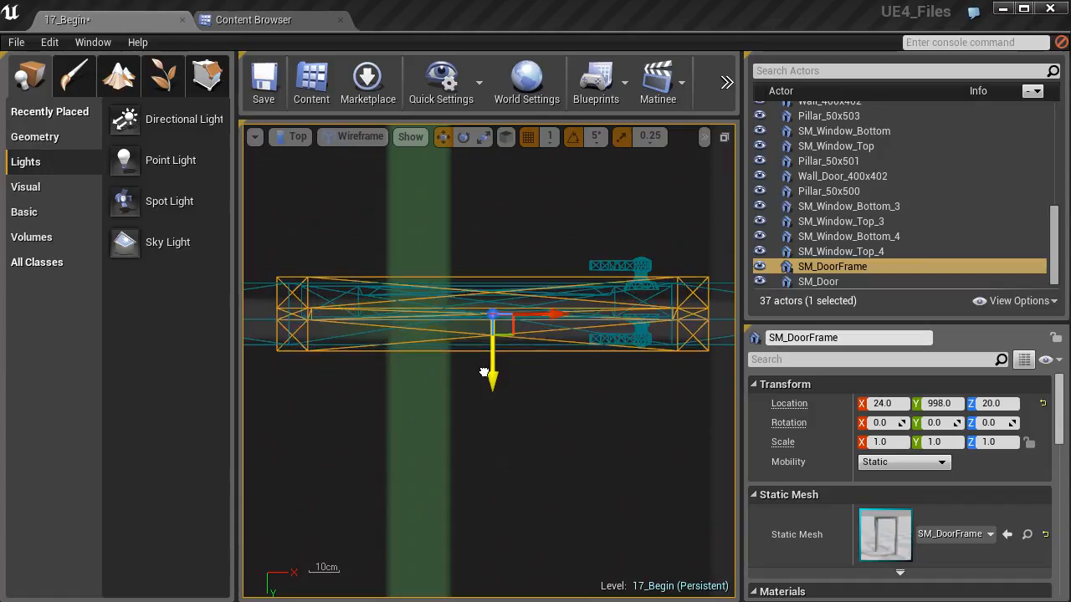
In the Top view, select the door and move it along Y to 986, fitting it against the frame's inner stop.
mouse_move(531, 357)
right_down()
mouse_move(405, 364)
mouse_move(537, 375)
right_up()
scroll(590, 293, up, 4)
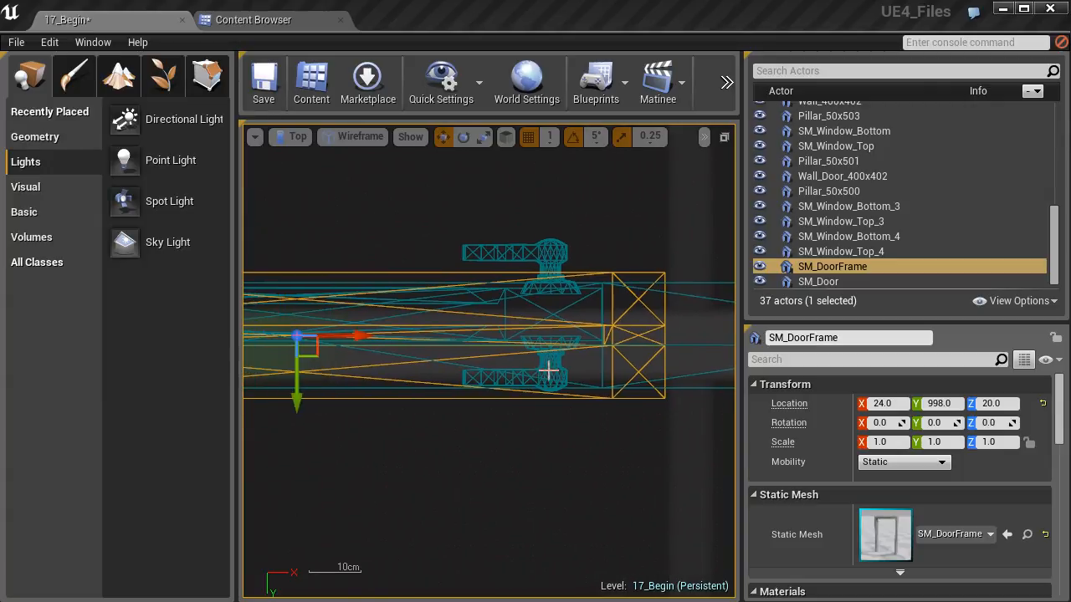
click(549, 371)
scroll(563, 320, up, 2)
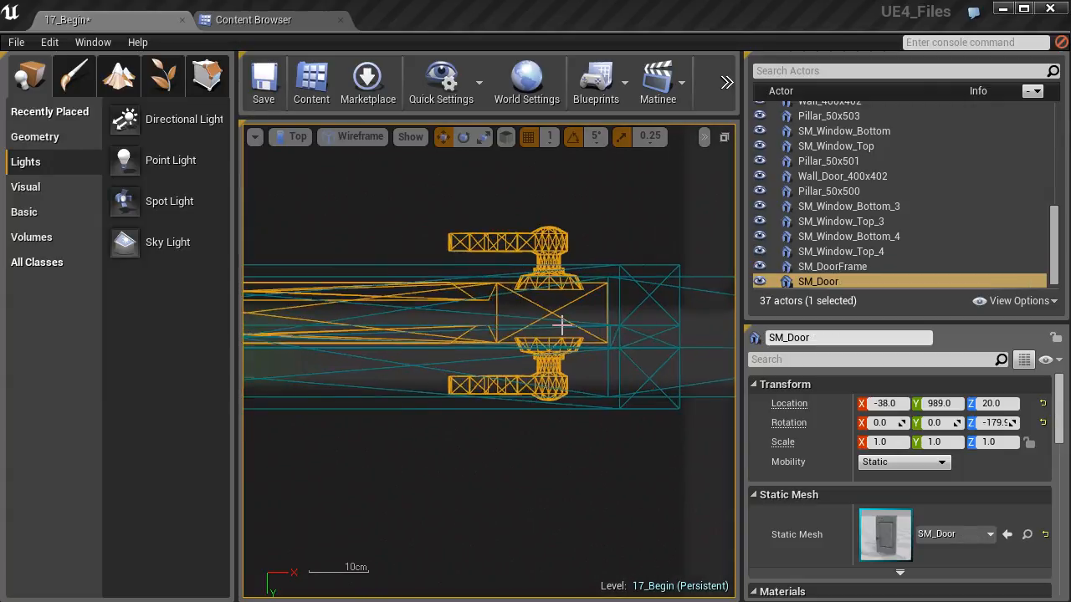
right_drag(381, 328, 698, 327)
right_drag(461, 337, 555, 350)
scroll(430, 309, up, 2)
drag(406, 232, 402, 206)
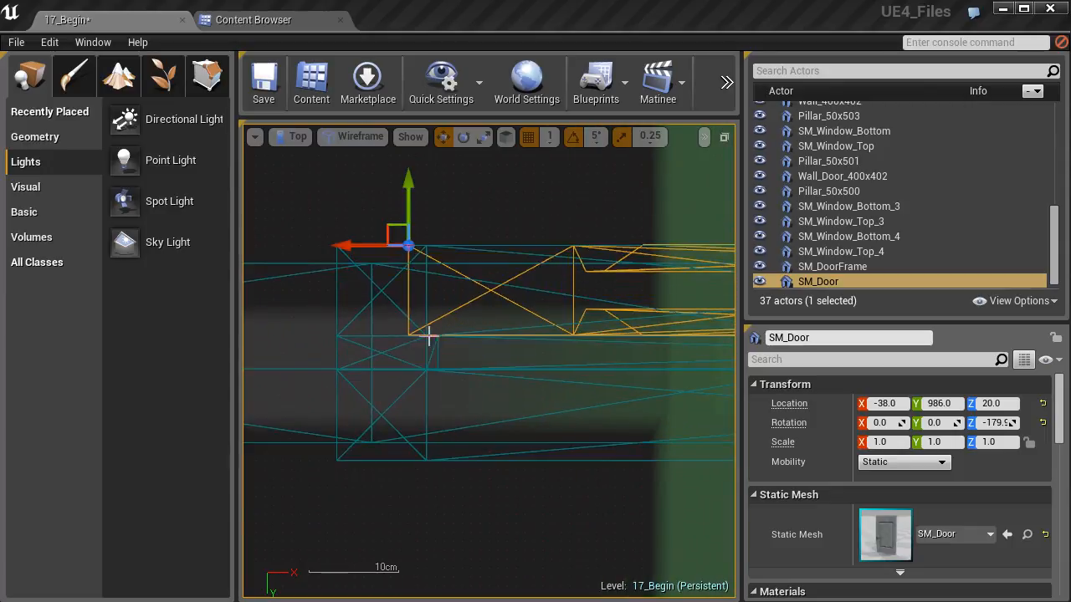
scroll(435, 347, up, 3)
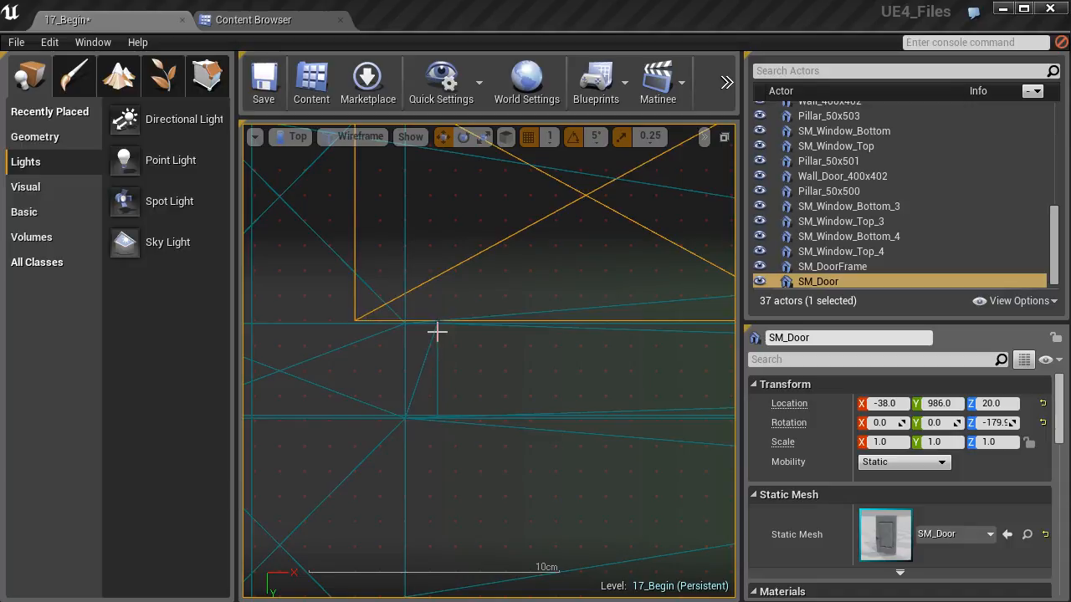
right_drag(436, 332, 452, 451)
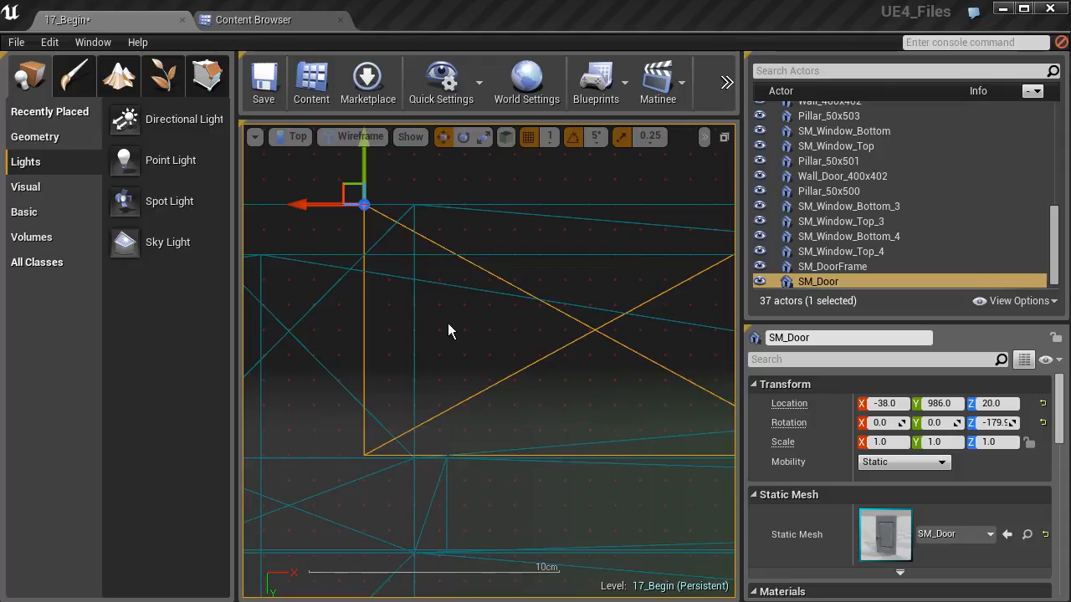
Back in the perspective view, select the doorway wall Wall_Door_400x400 and set its Z location to 20.
click(298, 136)
click(311, 151)
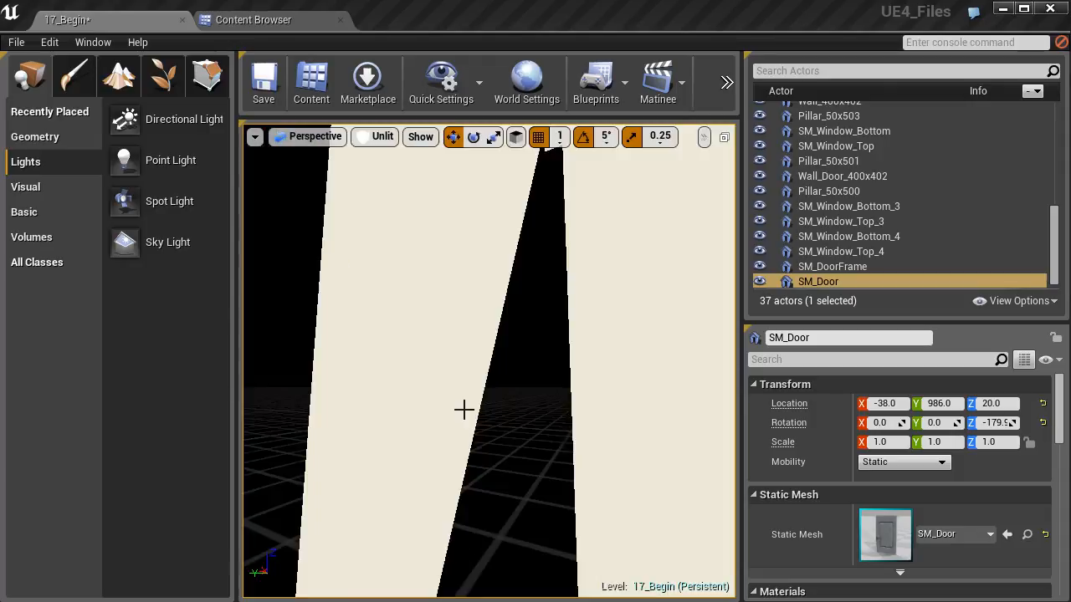
right_drag(489, 360, 476, 335)
mouse_move(490, 405)
right_down()
mouse_move(491, 435)
mouse_move(490, 405)
right_up()
right_drag(576, 263, 623, 289)
click(381, 217)
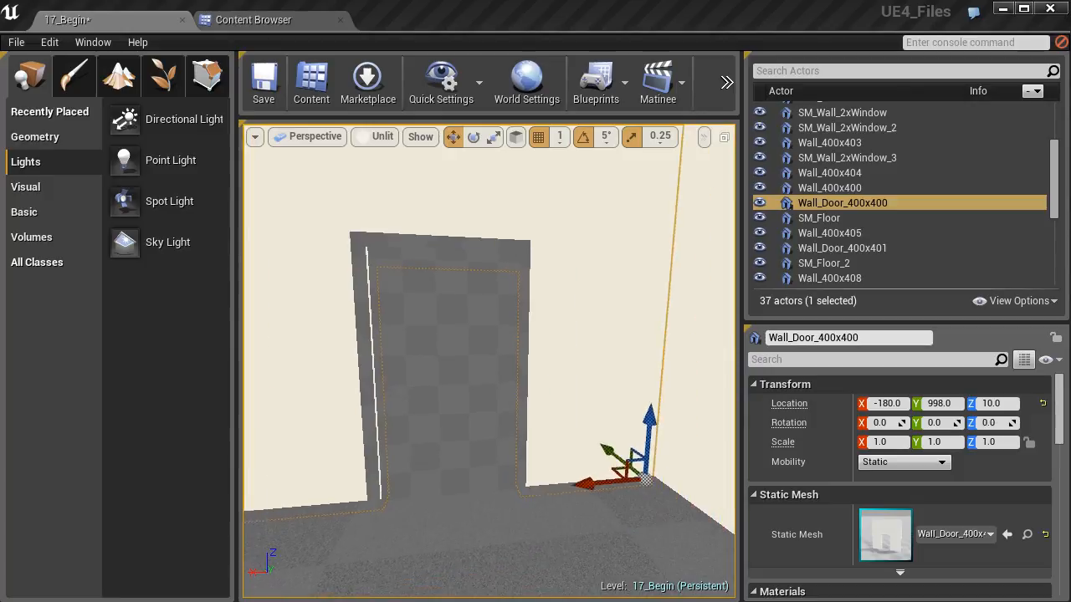
mouse_move(535, 335)
right_down()
mouse_move(485, 335)
mouse_move(527, 339)
mouse_move(540, 356)
right_up()
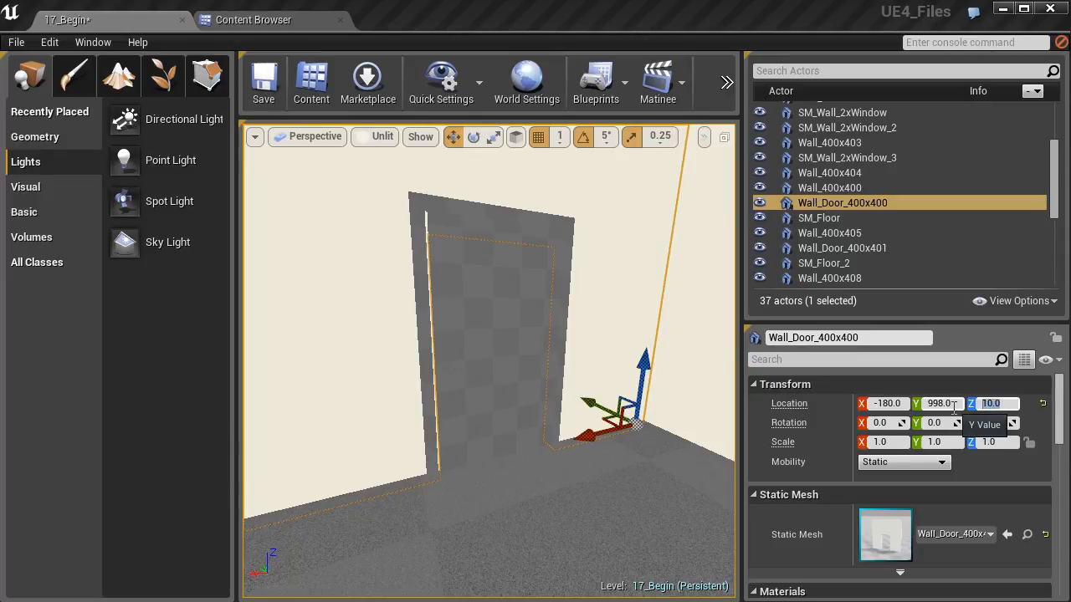
key(Return)
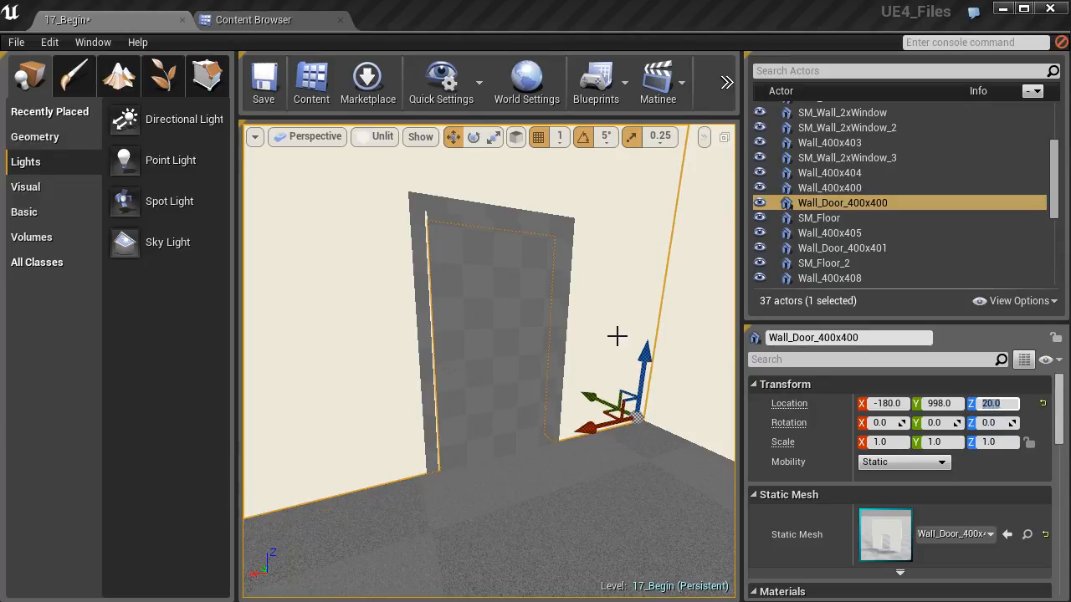
Select the door frame and door together and shift them about 3 units along negative X to cover the side gap in the doorway.
right_drag(520, 289, 492, 287)
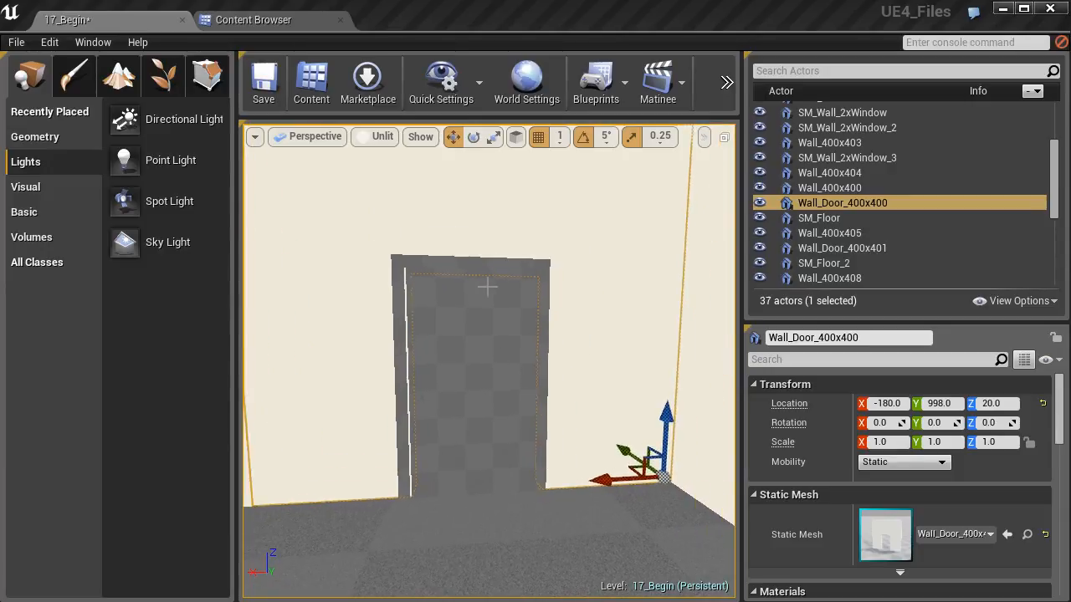
click(396, 268)
ctrl+click(442, 328)
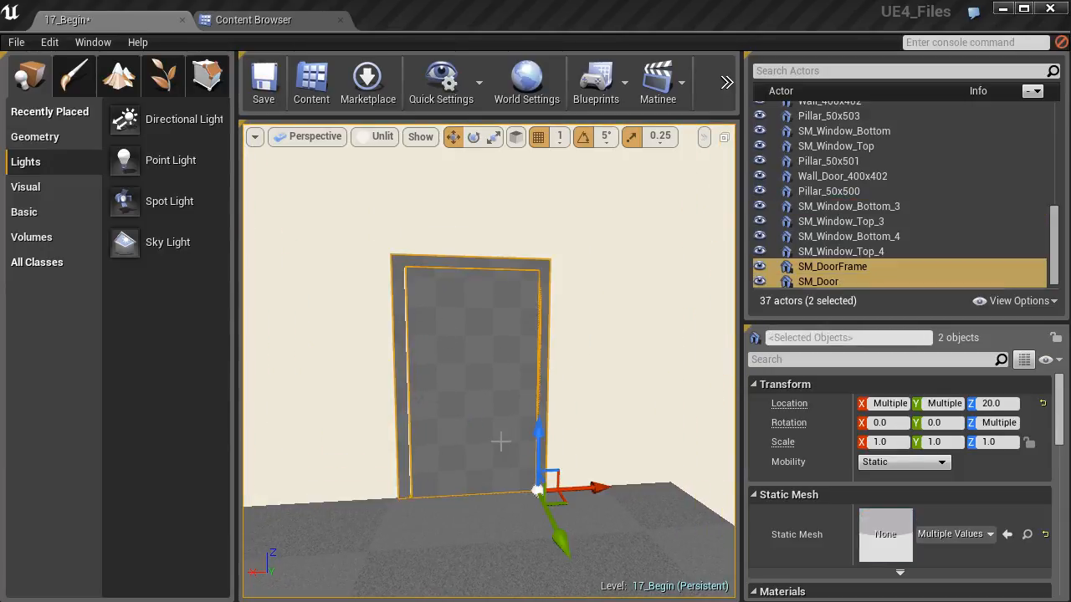
scroll(491, 434, up, 4)
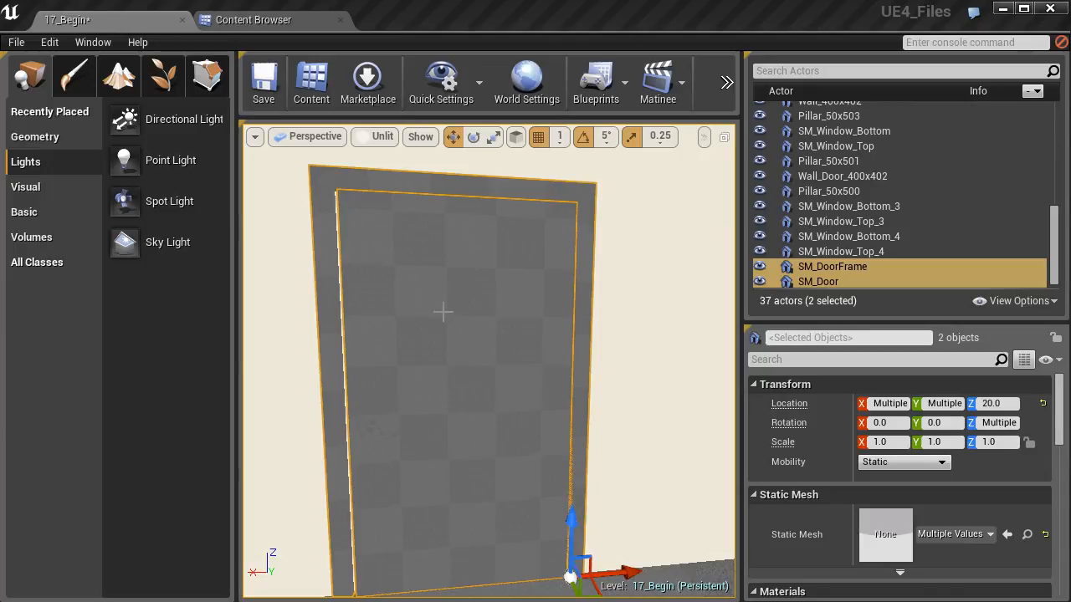
drag(615, 571, 620, 571)
alt+drag(472, 452, 728, 431)
right_drag(472, 453, 443, 431)
scroll(442, 366, up, 2)
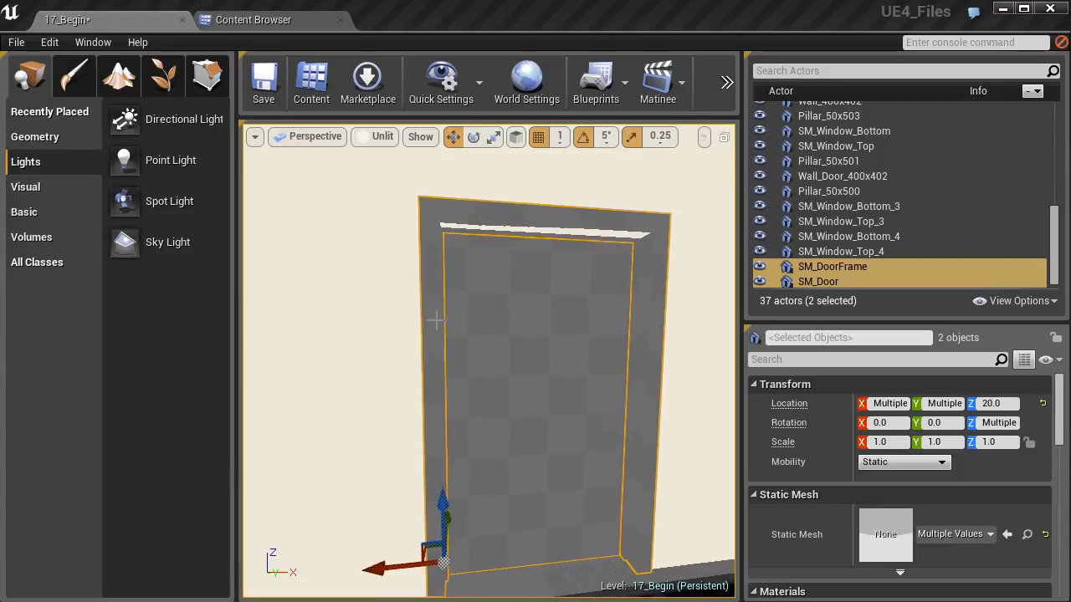
Select only the door frame and lower it to Z 18 to close the gap above the door.
click(442, 366)
right_drag(552, 466, 585, 477)
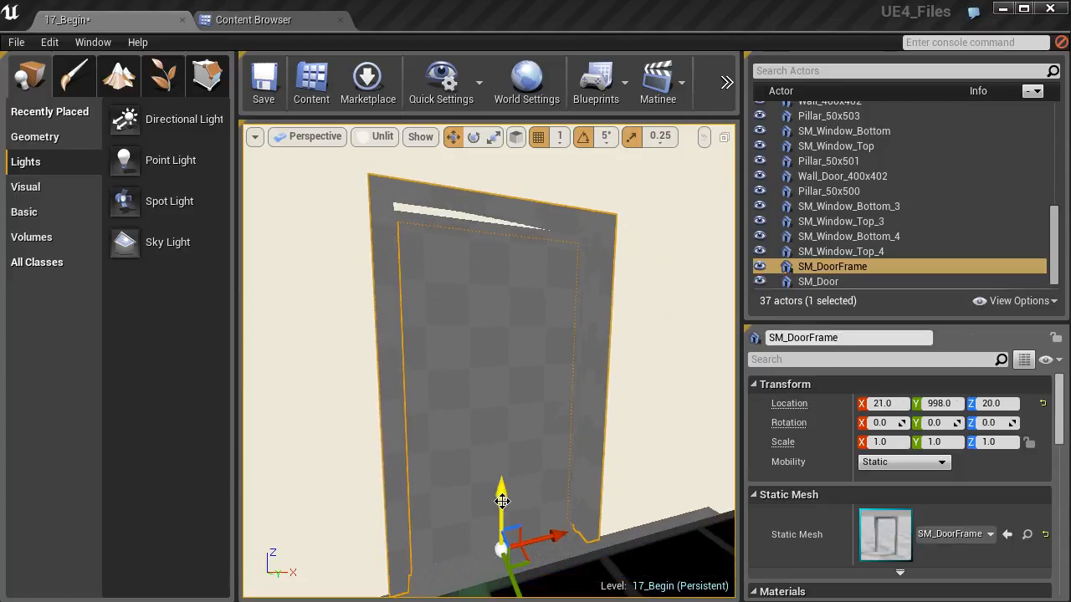
drag(501, 502, 501, 498)
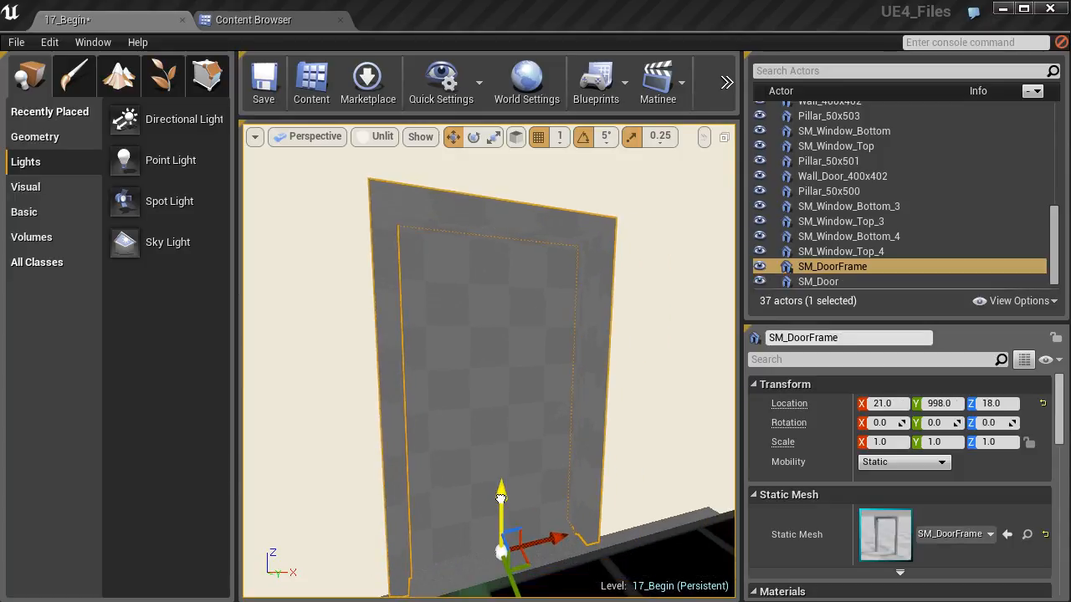
Try swinging the door open by rotating it about Z to test its hinge pivot, and undo the rotation.
right_drag(616, 366, 920, 372)
key(w)
mouse_move(407, 431)
right_down()
mouse_move(394, 432)
mouse_move(407, 435)
mouse_move(407, 452)
right_up()
click(407, 432)
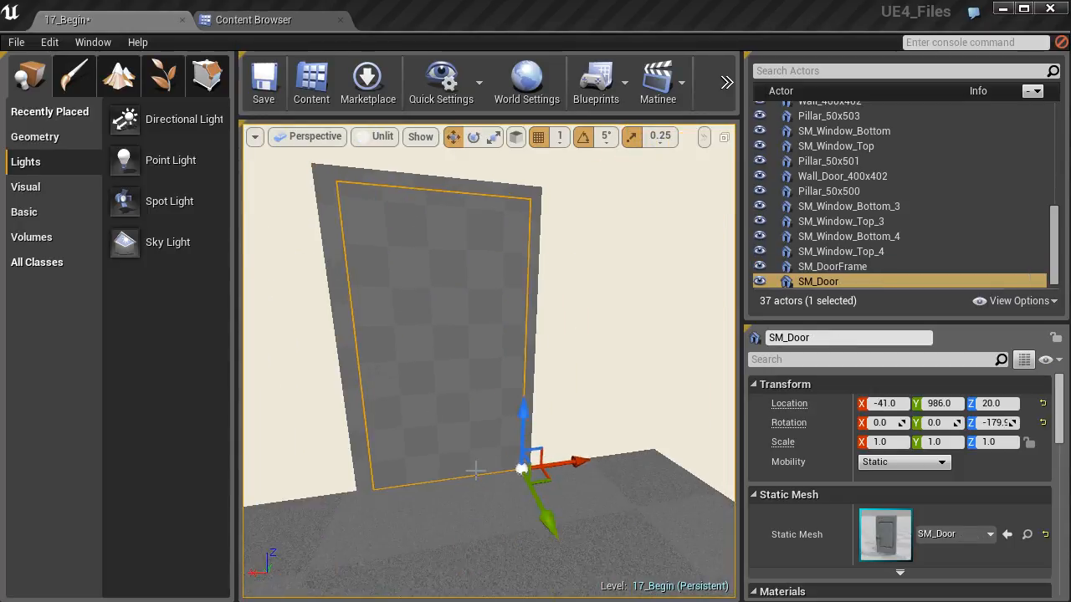
key(e)
drag(493, 481, 597, 577)
right_drag(598, 577, 589, 539)
key(f)
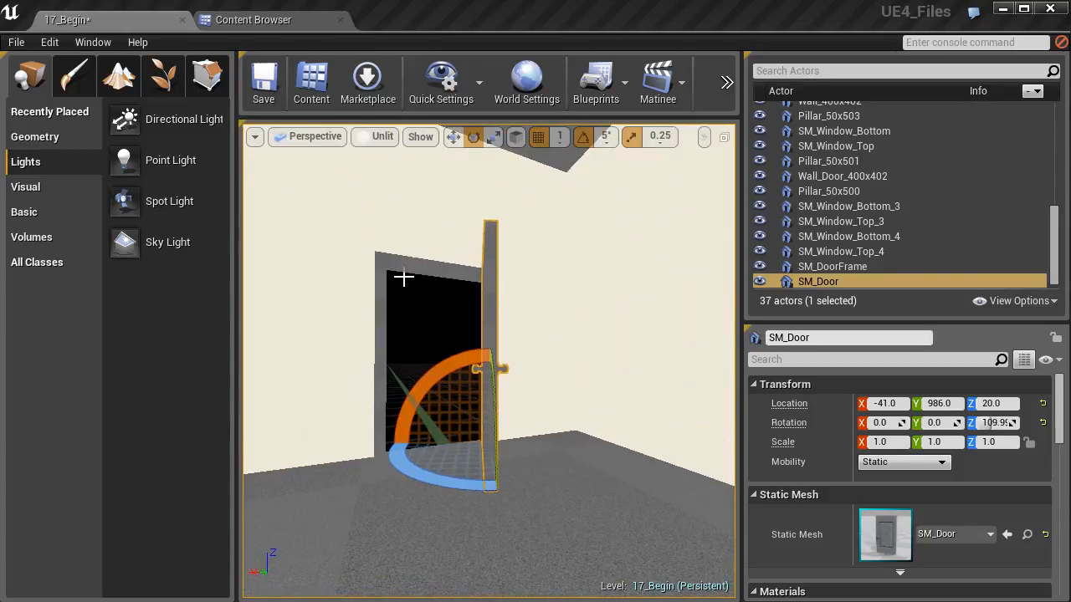
key(ctrl+z)
scroll(431, 284, up, 5)
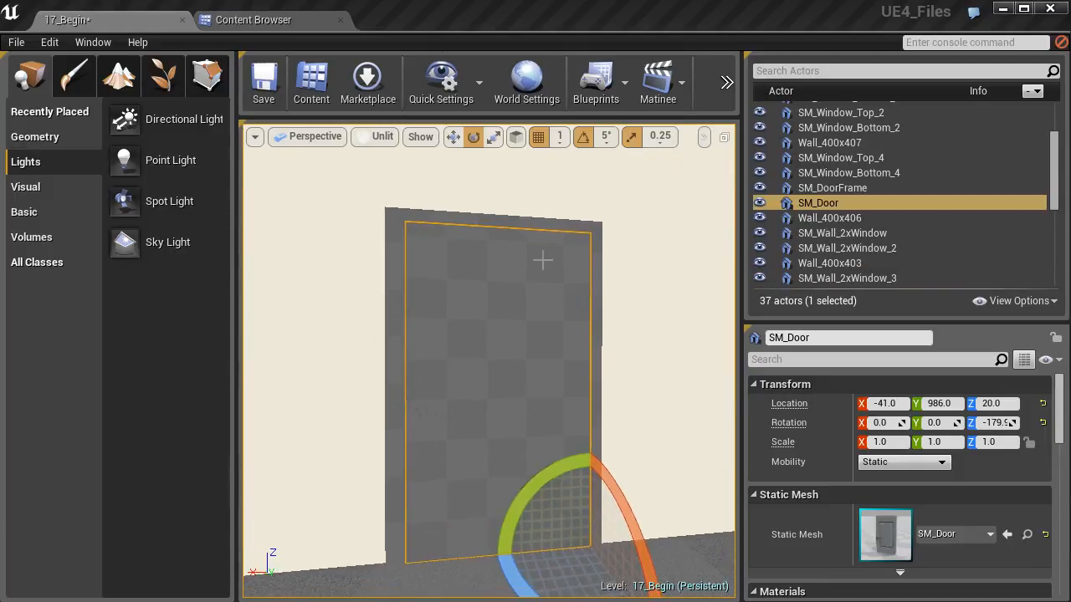
With the position snap set to 10, duplicate the door frame and door together, placing the copies inside the room in front of the originals.
scroll(559, 252, down, 3)
right_drag(559, 251, 471, 284)
ctrl+click(449, 312)
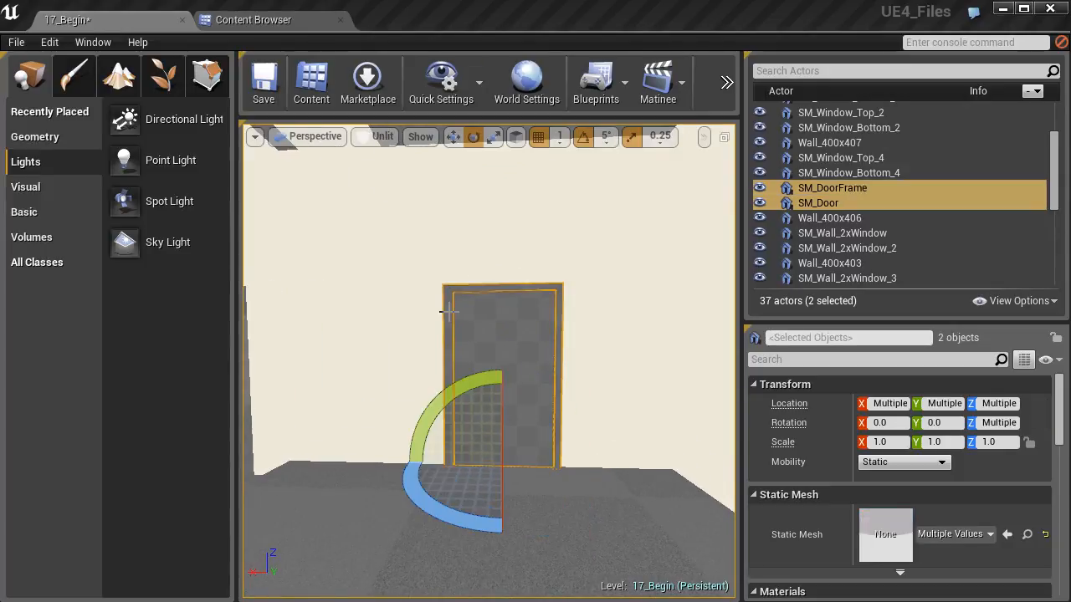
key(w)
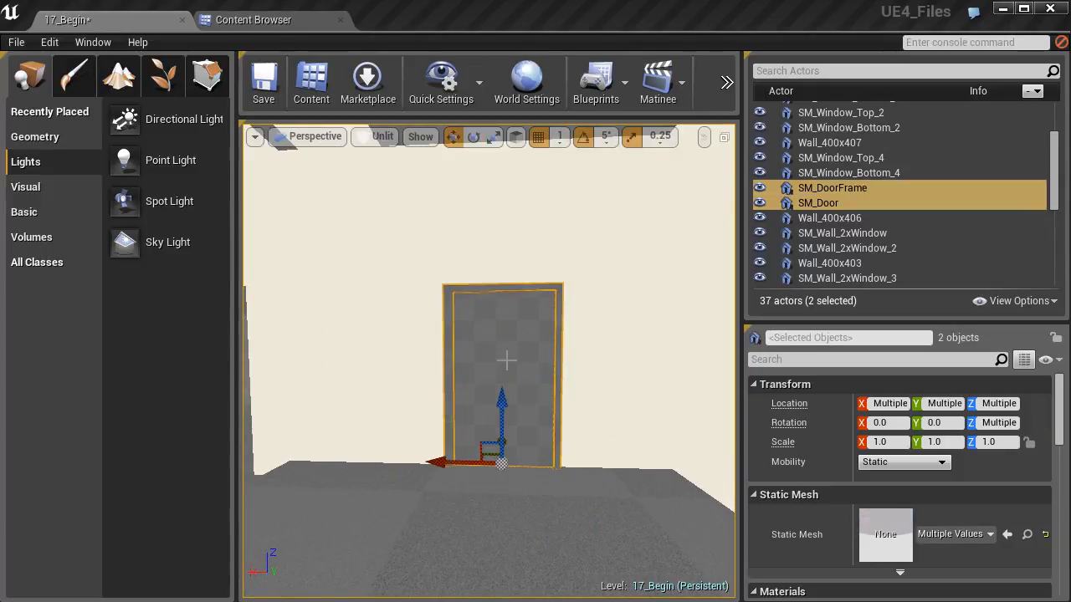
mouse_move(530, 354)
right_down()
mouse_move(525, 292)
mouse_move(529, 354)
right_up()
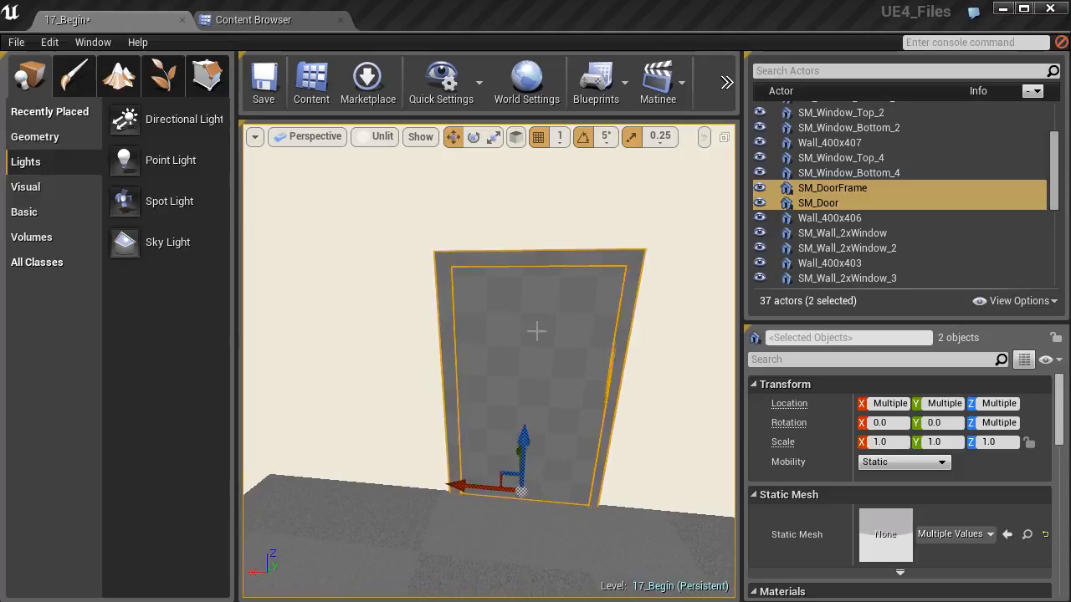
click(560, 136)
click(575, 209)
right_drag(572, 426, 489, 456)
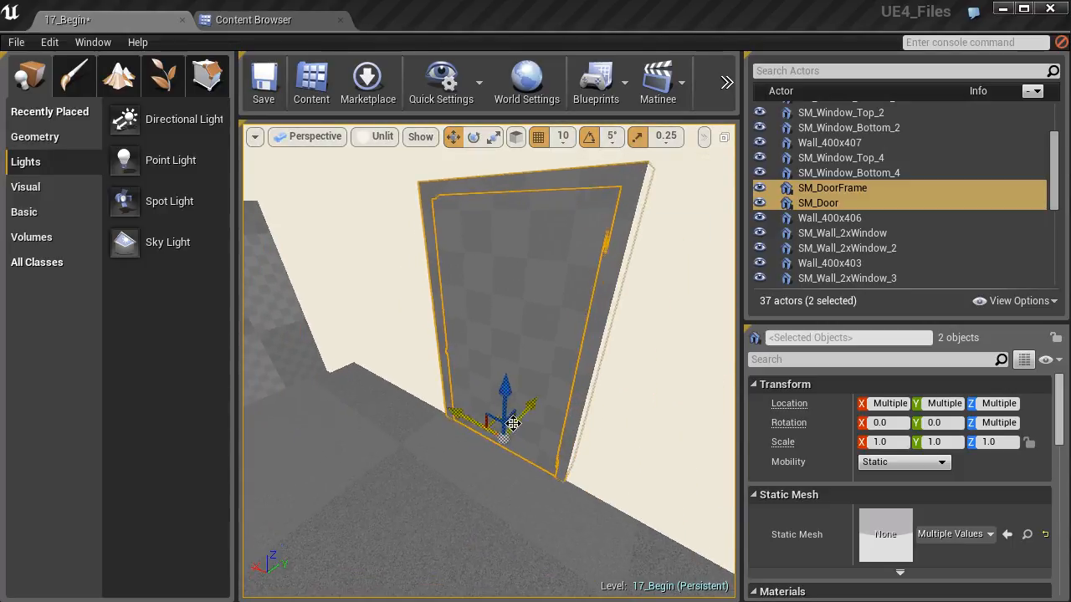
alt+drag(529, 406, 430, 440)
mouse_move(430, 440)
right_down()
mouse_move(463, 427)
mouse_move(426, 427)
right_up()
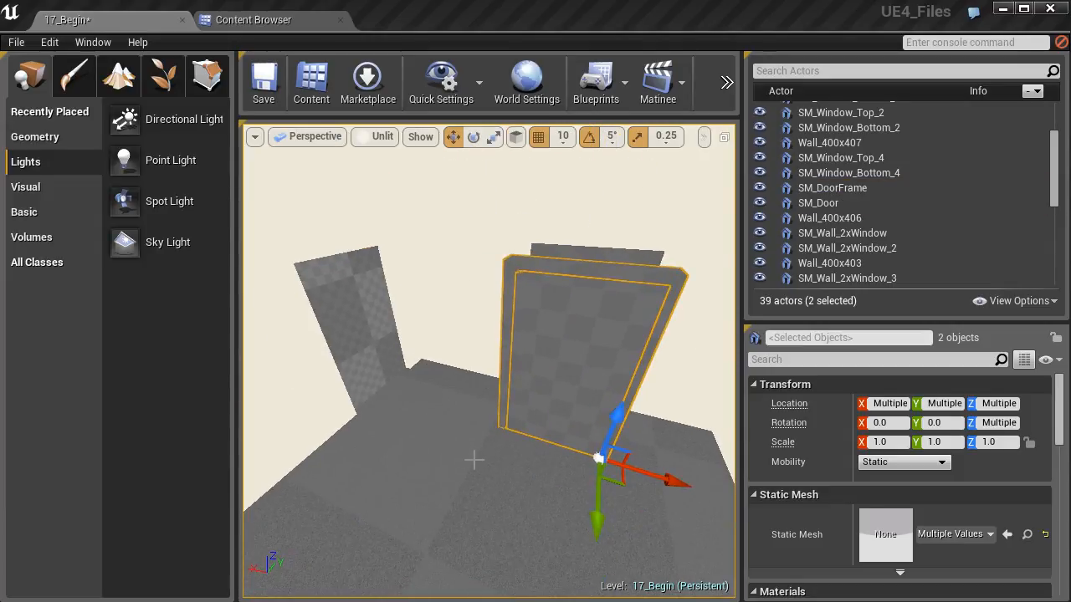
Rotate the copied frame and door about Z so the frame sits at -90 degrees, and move the pair to the doorway in the adjacent wall.
key(e)
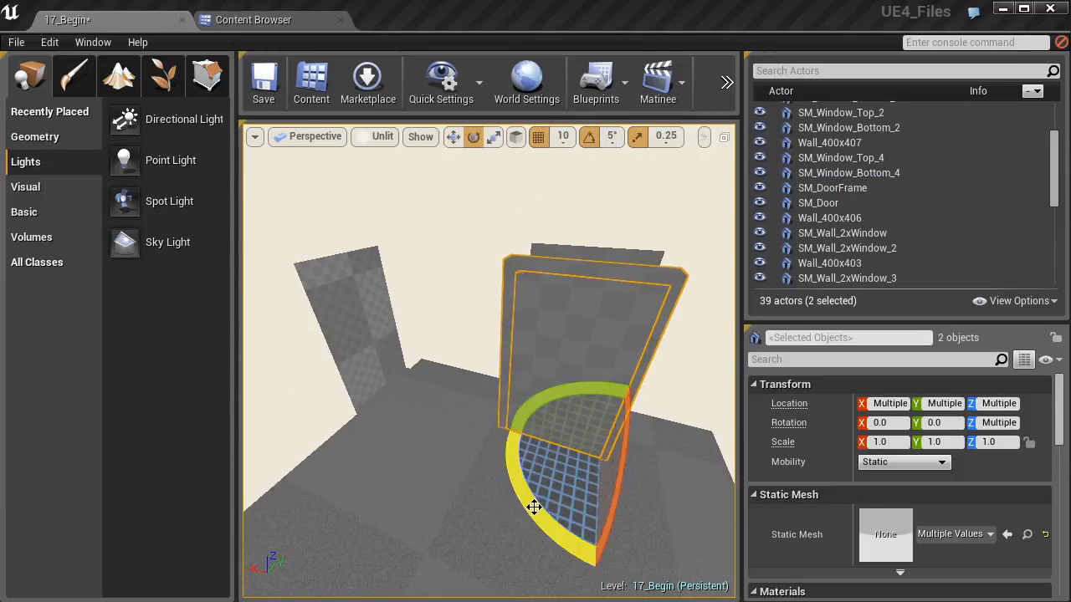
drag(528, 500, 500, 423)
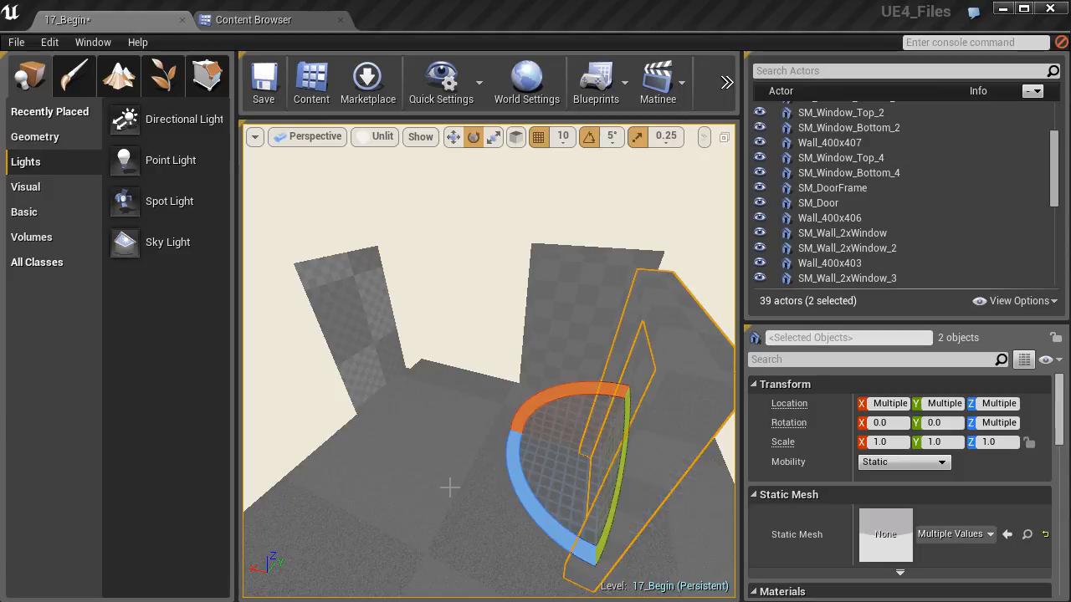
key(w)
drag(653, 475, 421, 429)
drag(420, 365, 448, 351)
right_drag(449, 351, 391, 321)
key(w)
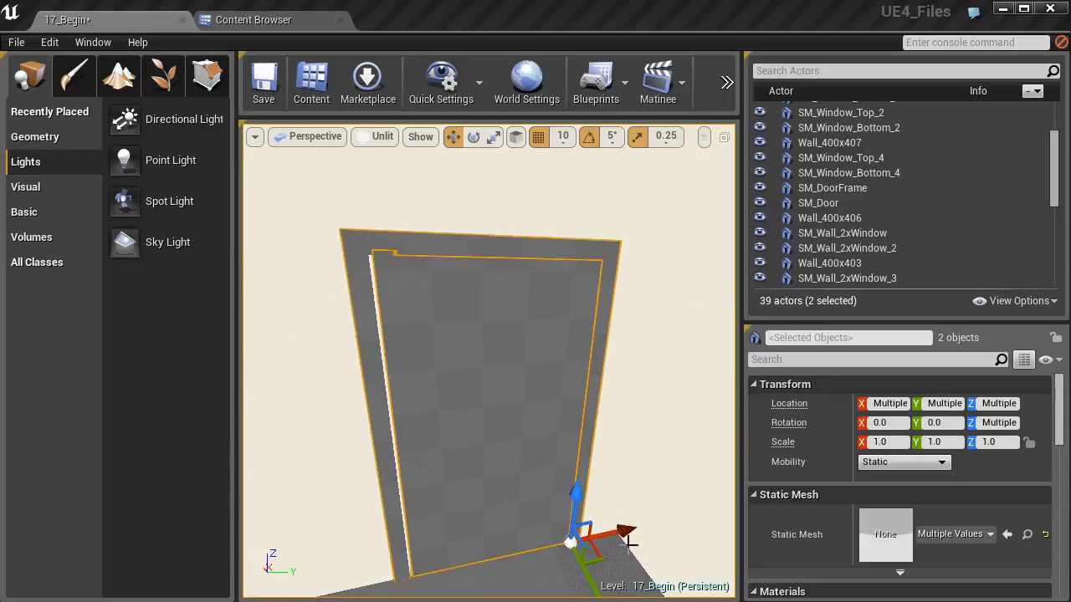
Slide the copied pair along the wall into the second doorway in 10-unit steps, bringing the frame to about Y 894.
drag(619, 532, 616, 533)
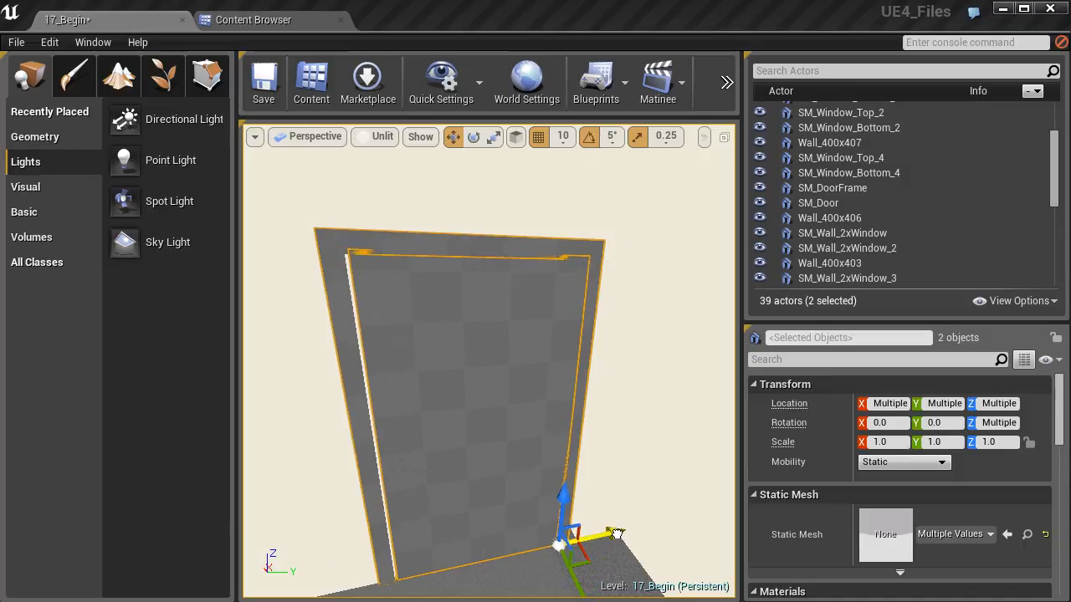
right_drag(617, 534, 491, 536)
key(s)
key(d)
key(w)
right_click(424, 457)
right_drag(573, 572, 585, 573)
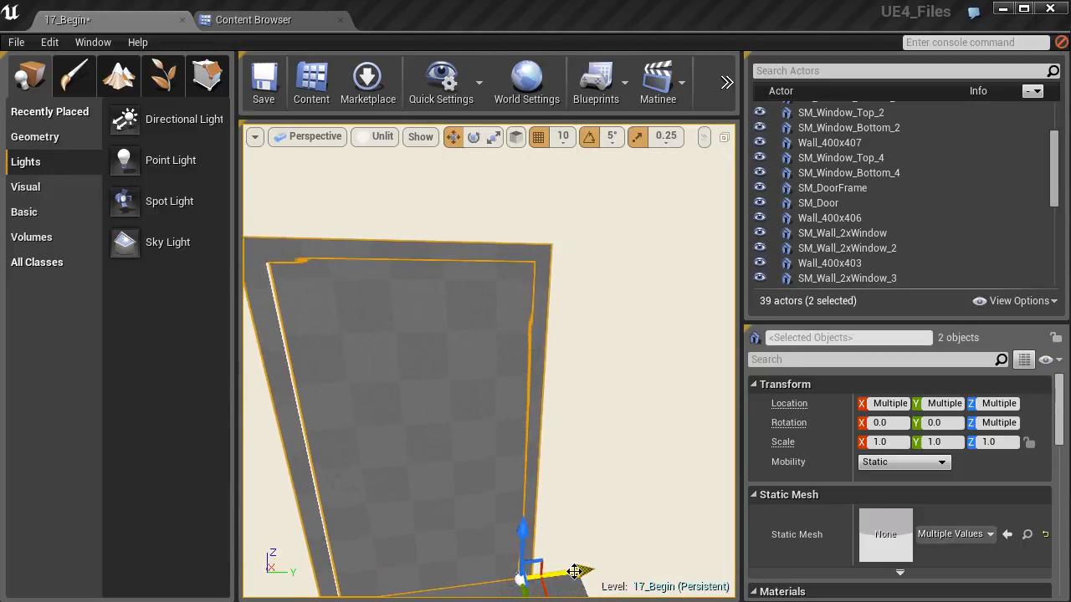
drag(580, 569, 594, 571)
right_drag(533, 527, 413, 520)
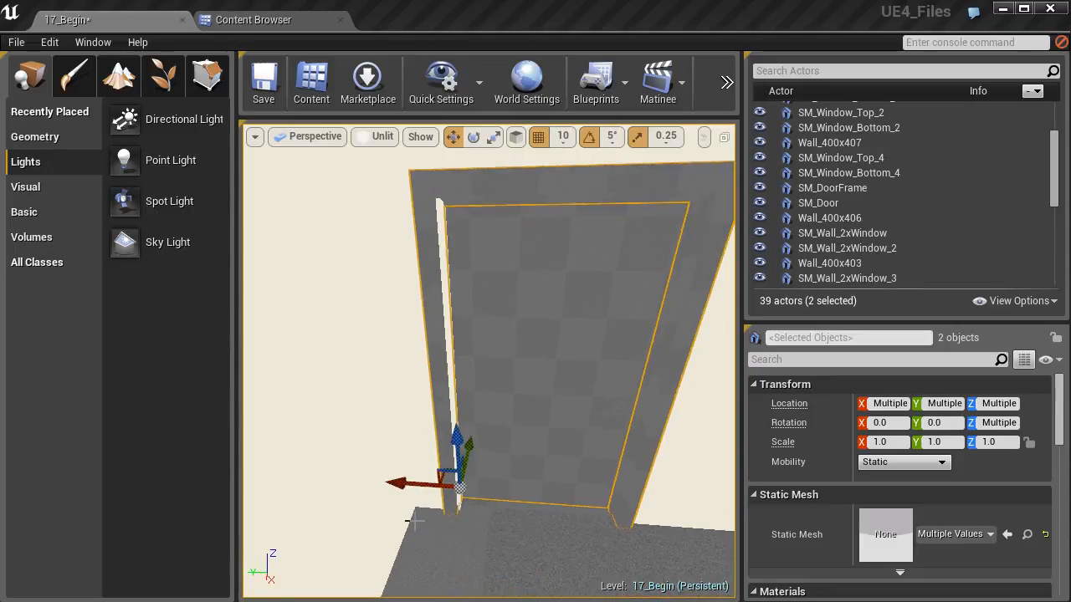
Set the position snap to 1 and fine-shift the copied frame and door along Y to cover the exposed wall edge, bringing the door to Y 954.
click(434, 294)
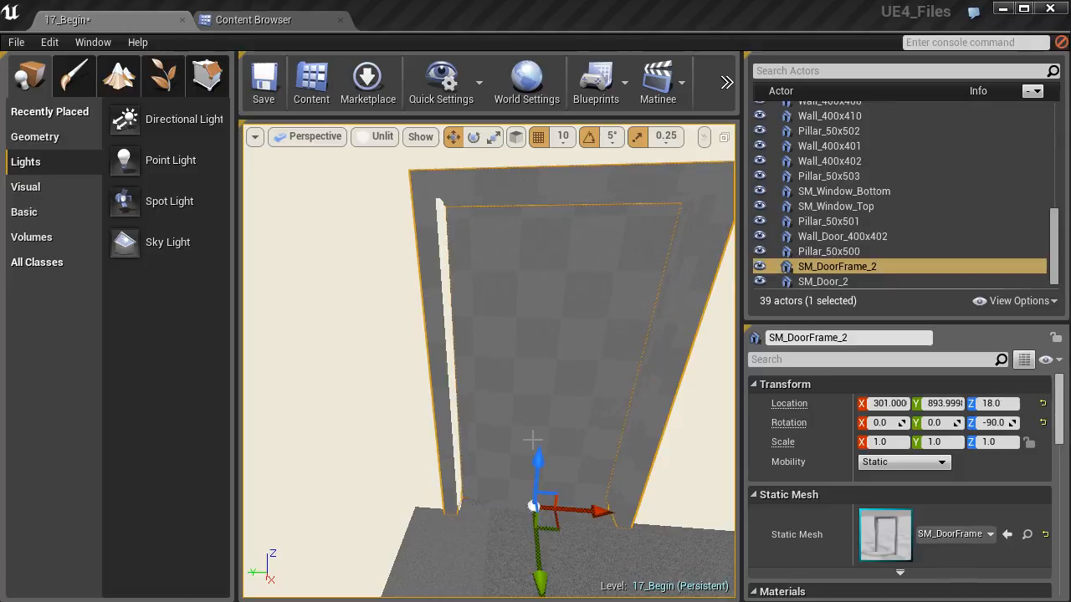
ctrl+click(585, 477)
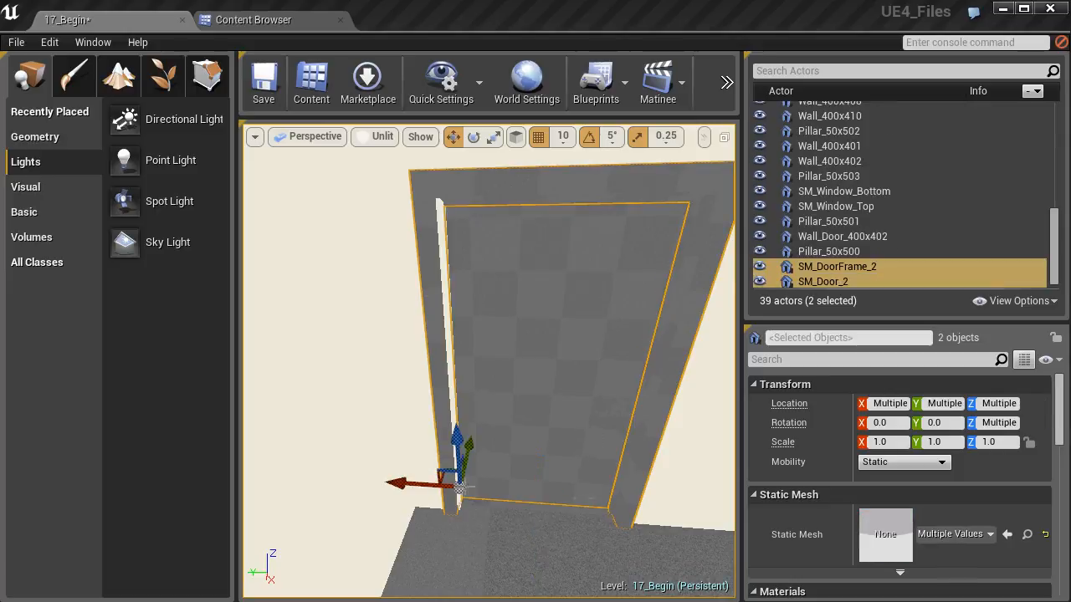
click(563, 136)
click(567, 171)
drag(409, 489, 397, 484)
right_drag(455, 471, 272, 439)
right_drag(445, 368, 569, 397)
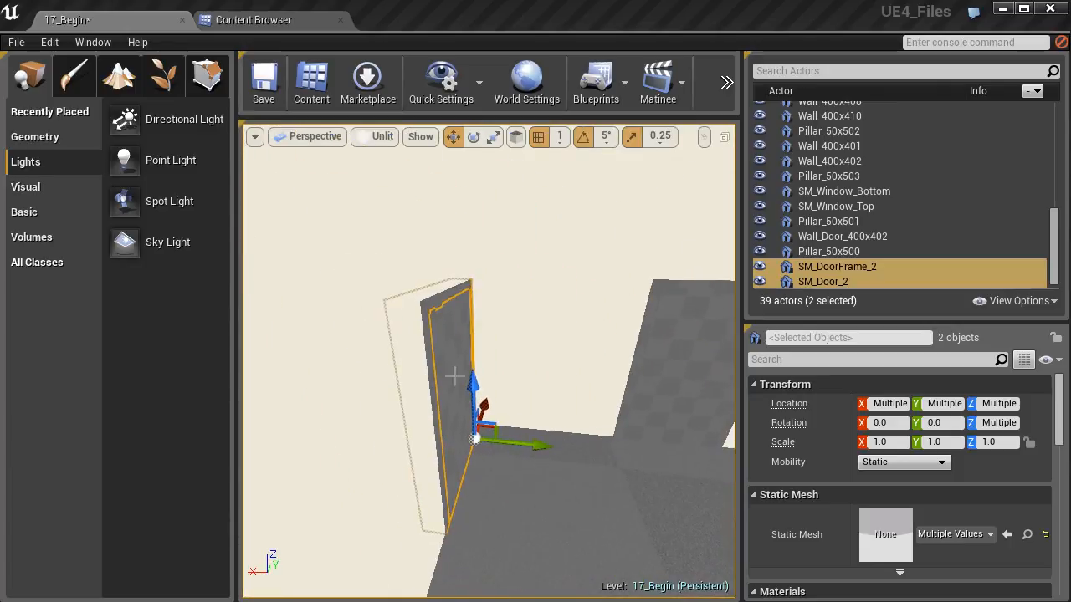
In the Top view, reselect the copied frame and door and shift them 1 unit along negative X, bringing the door to X 288.
click(316, 138)
click(311, 191)
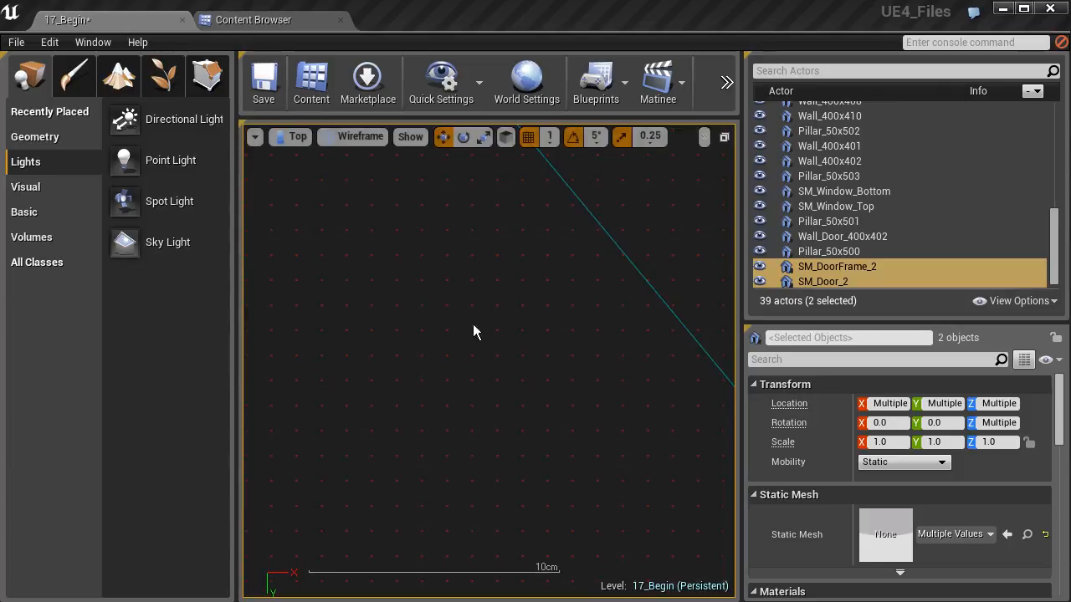
right_click(439, 293)
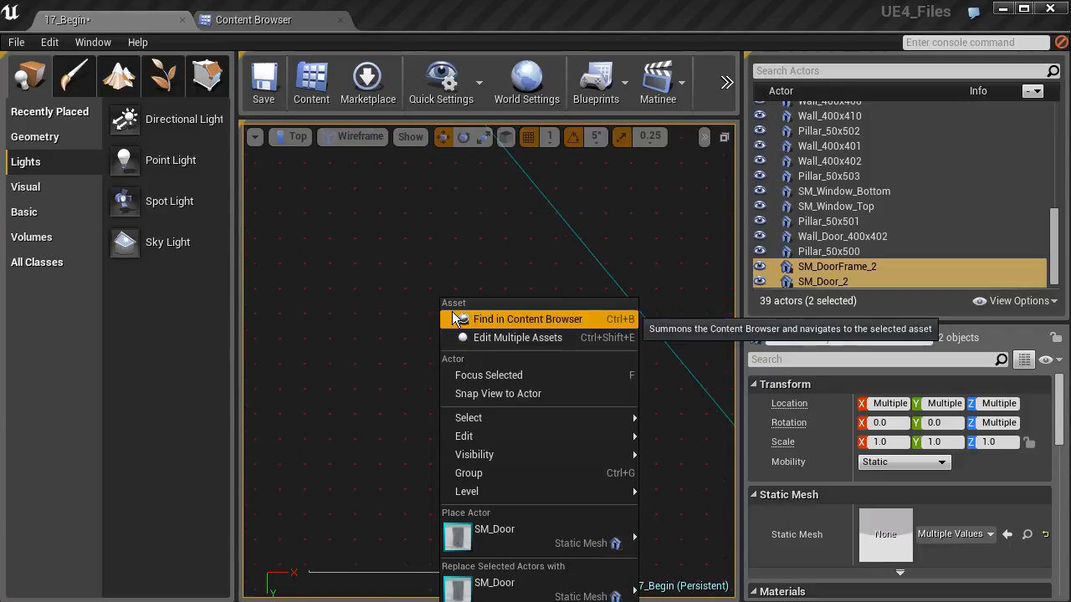
right_click(466, 239)
click(420, 282)
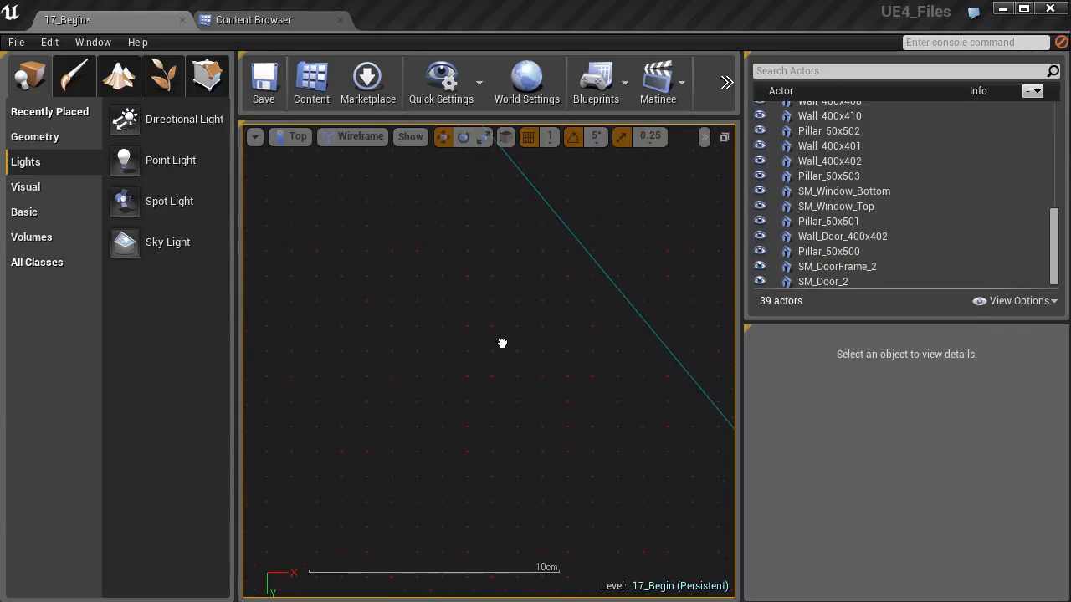
scroll(512, 362, up, 2)
scroll(508, 368, down, 4)
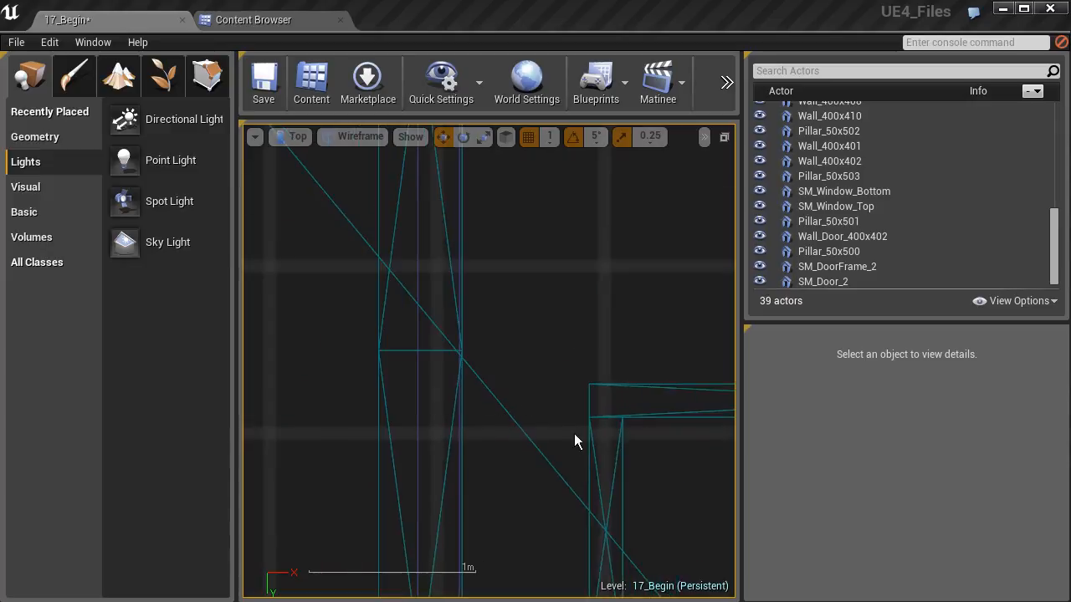
scroll(558, 422, down, 3)
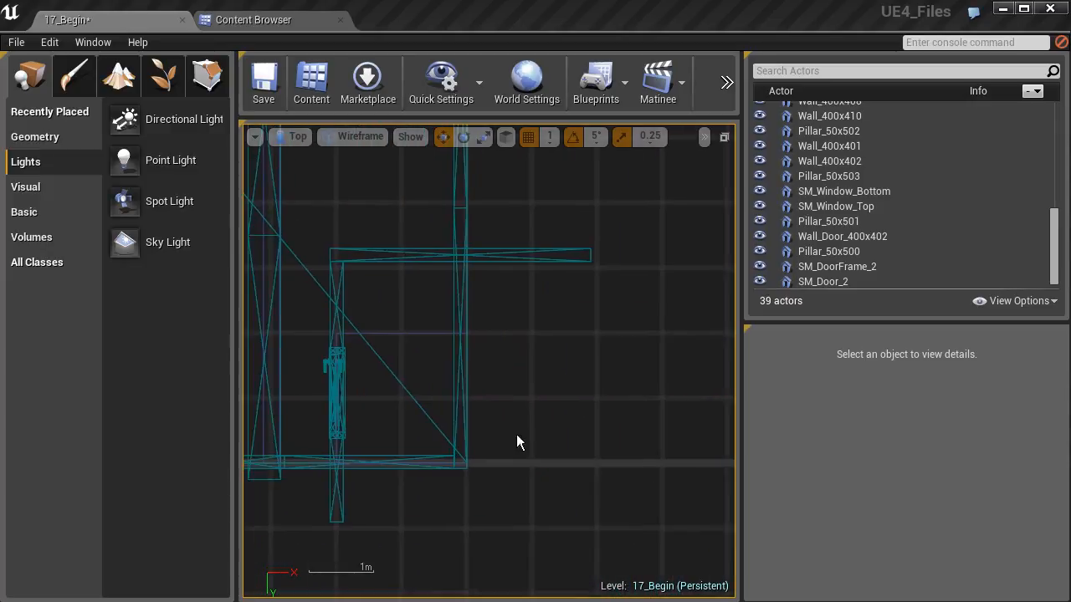
scroll(508, 384, up, 5)
click(484, 318)
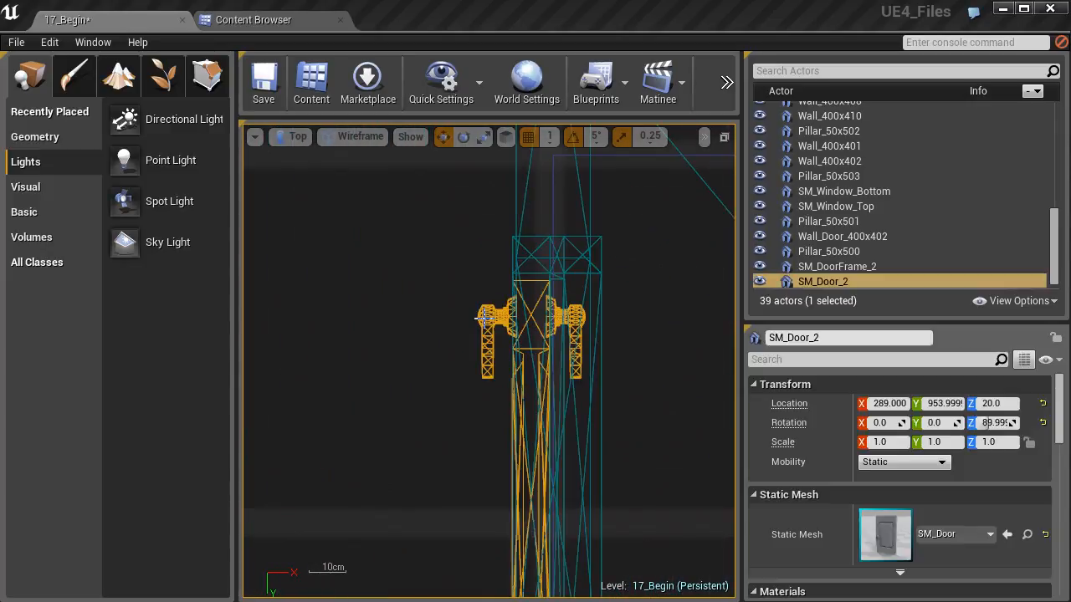
ctrl+click(599, 265)
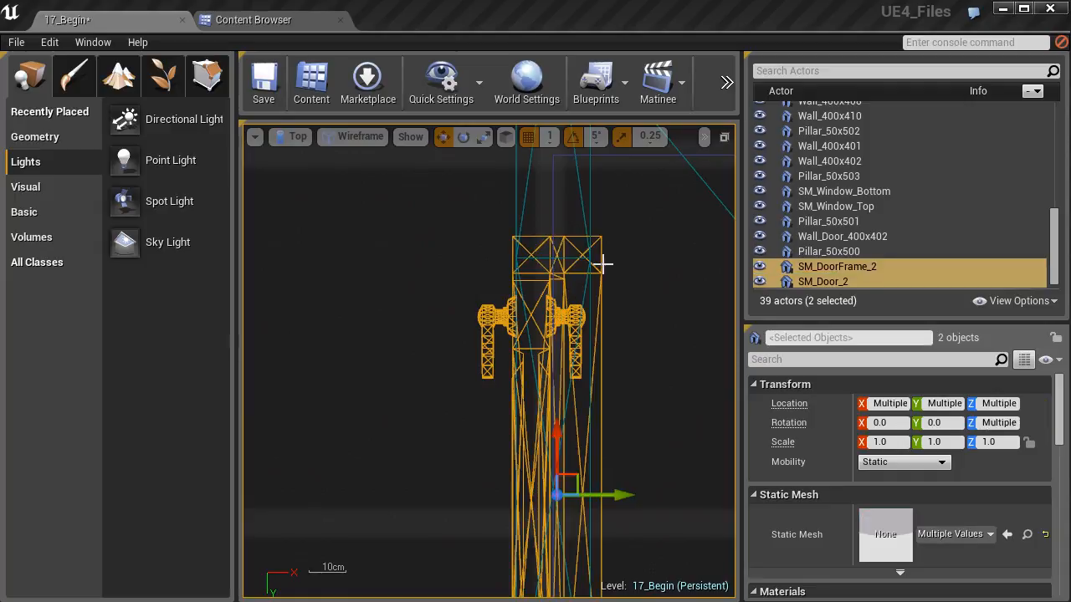
scroll(578, 381, up, 2)
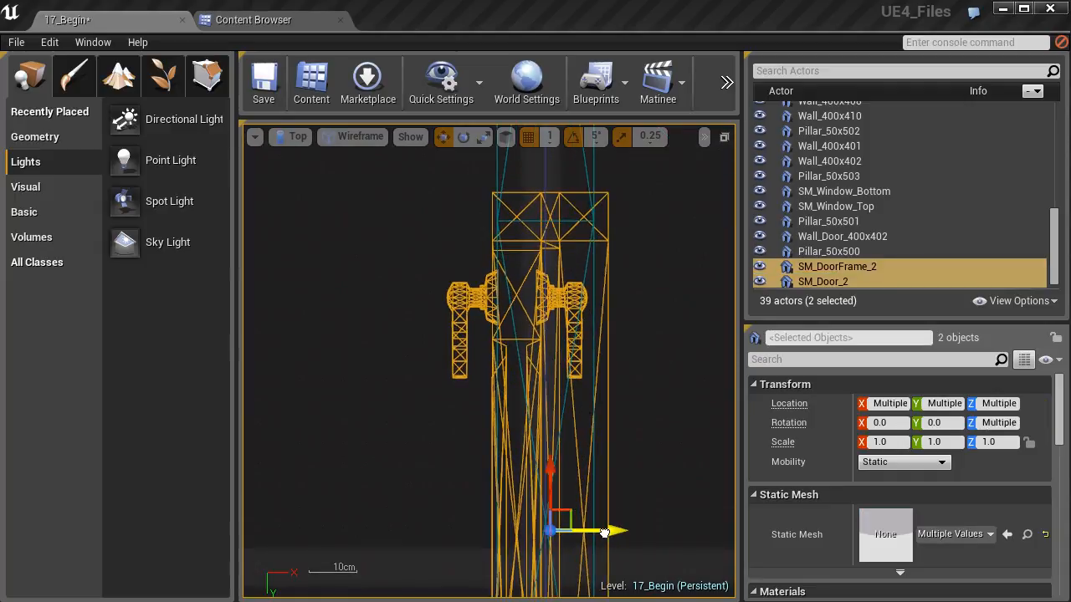
drag(591, 536, 596, 536)
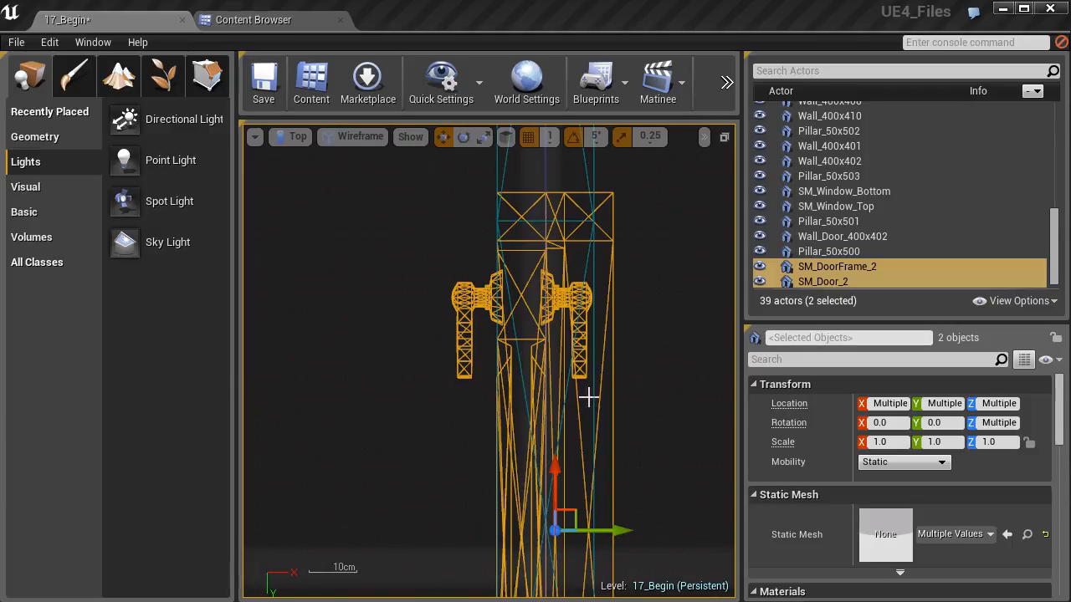
drag(601, 532, 570, 532)
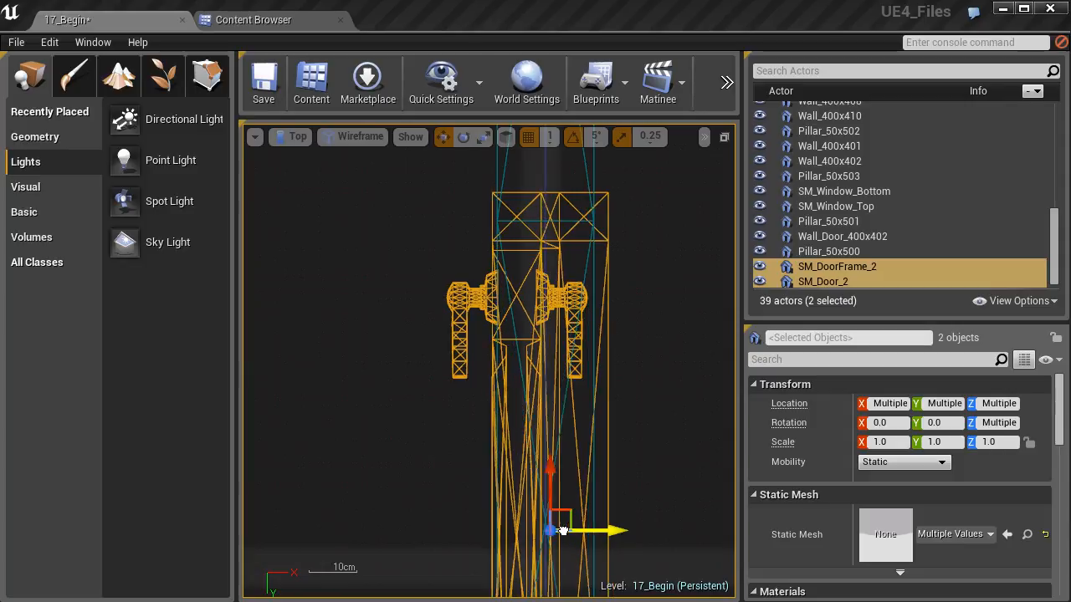
drag(495, 529, 473, 524)
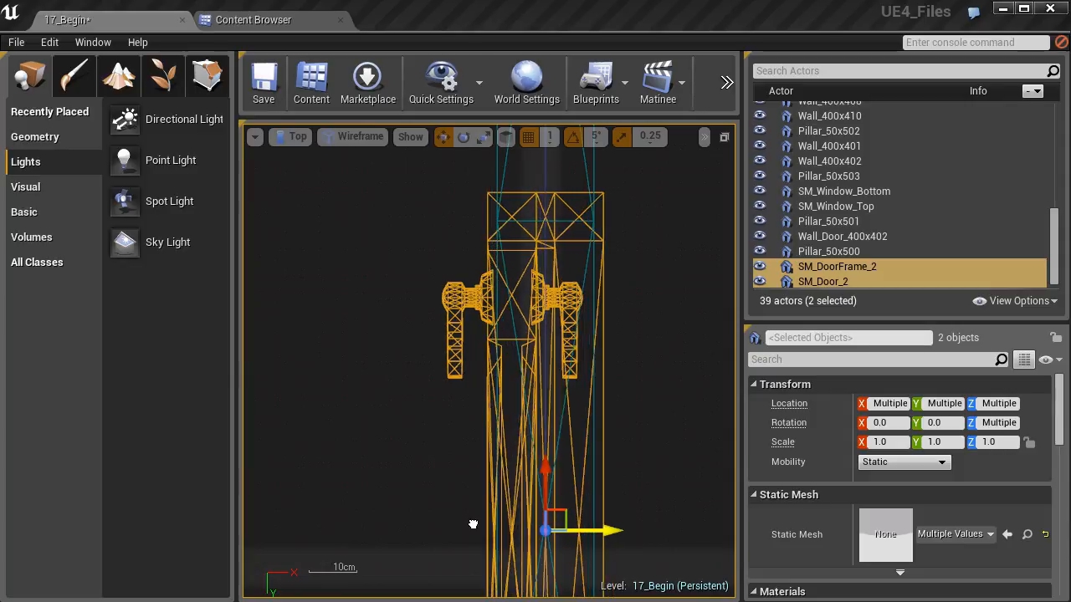
right_drag(502, 365, 500, 214)
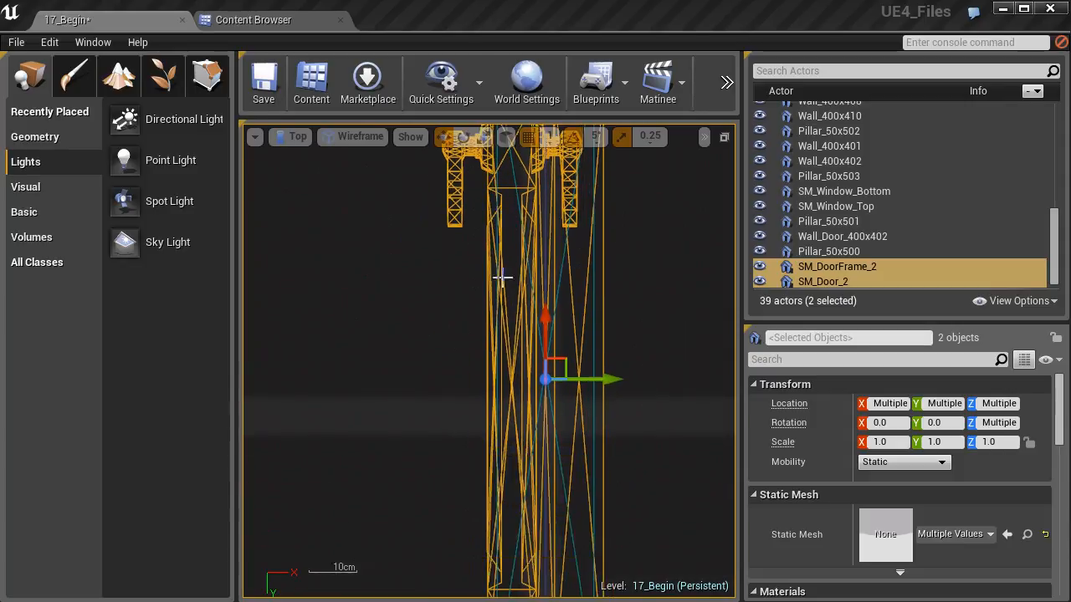
Back in the perspective view, delete the leftover checkered block standing near the far corner of the room.
scroll(455, 343, down, 13)
click(281, 137)
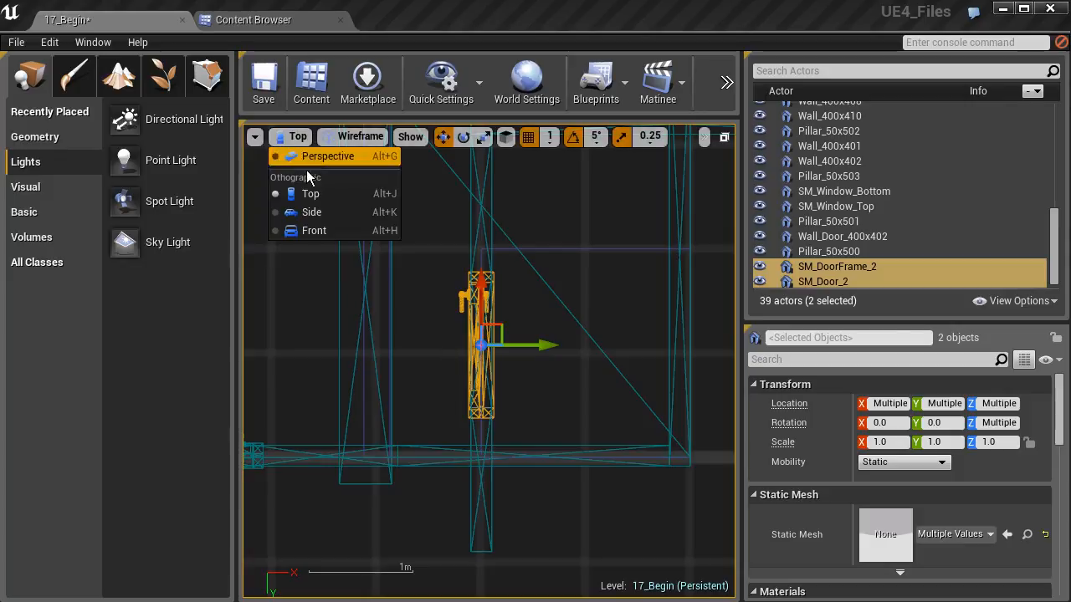
click(320, 154)
right_drag(422, 326, 465, 417)
click(439, 419)
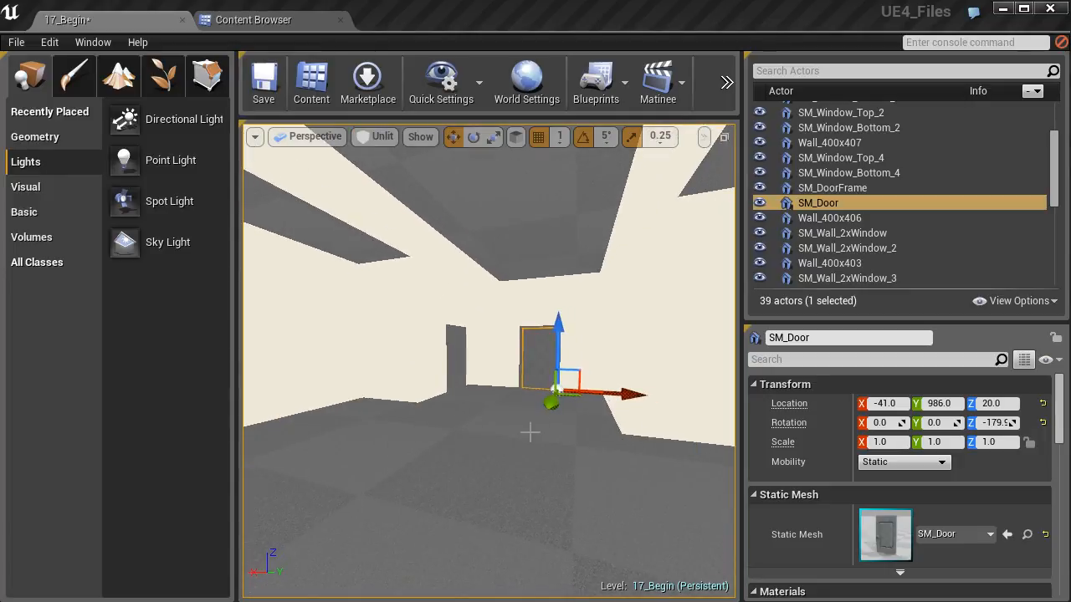
right_drag(456, 378, 449, 376)
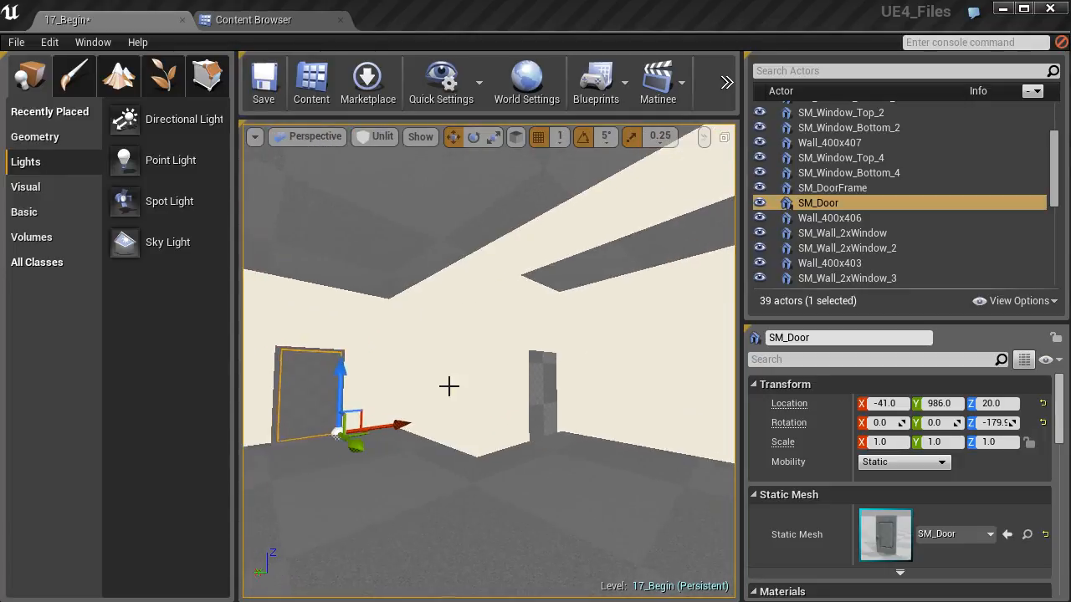
right_drag(568, 353, 402, 165)
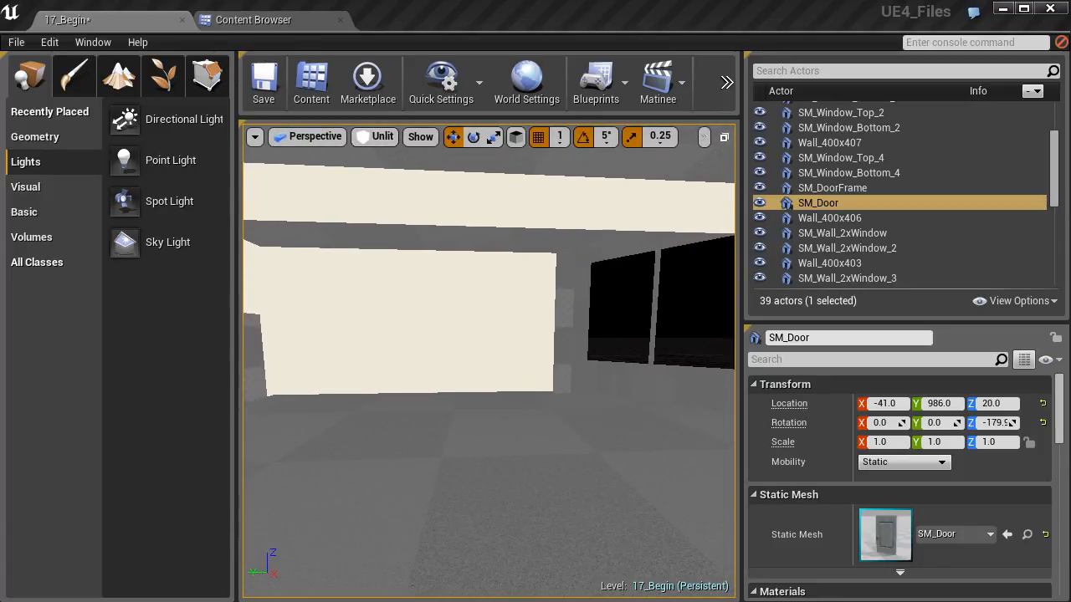
key(f)
right_drag(490, 359, 559, 402)
key(s)
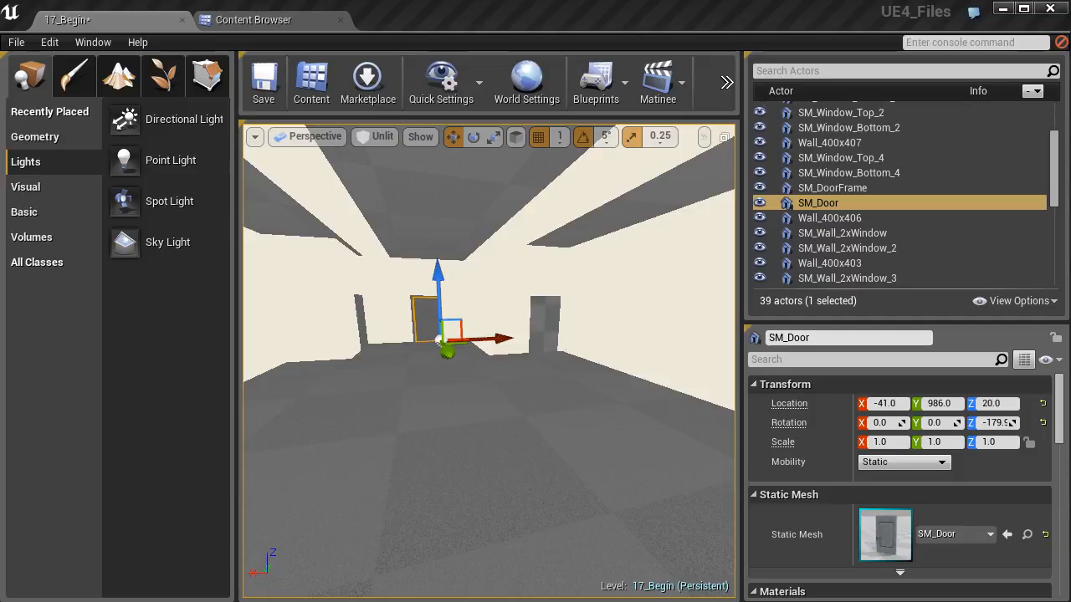
click(546, 319)
key(Delete)
Select the four reference brushes Box Brush_5, Box Brush_6, Box Brush and Box Brush_9 and delete them from the level.
right_drag(498, 324, 469, 385)
key(w)
click(423, 355)
scroll(819, 224, up, 2)
scroll(818, 224, up, 5)
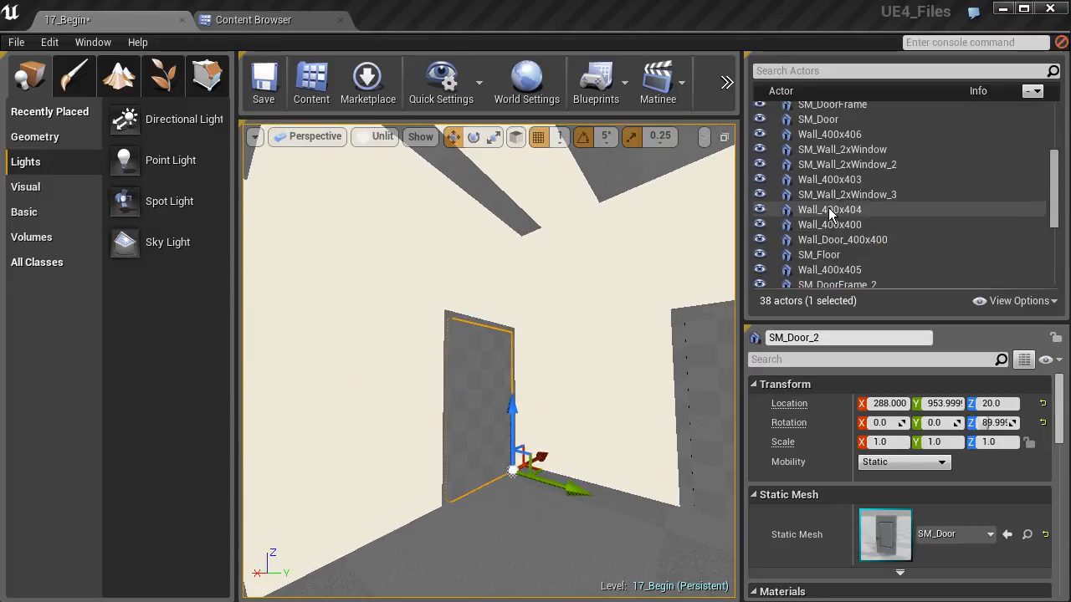
click(820, 113)
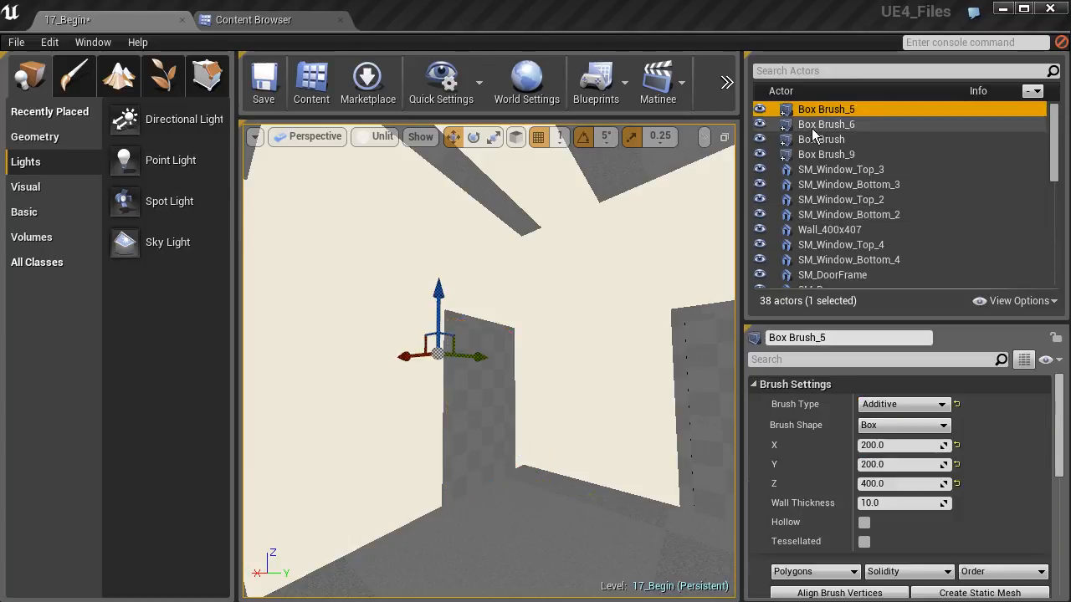
ctrl+click(822, 124)
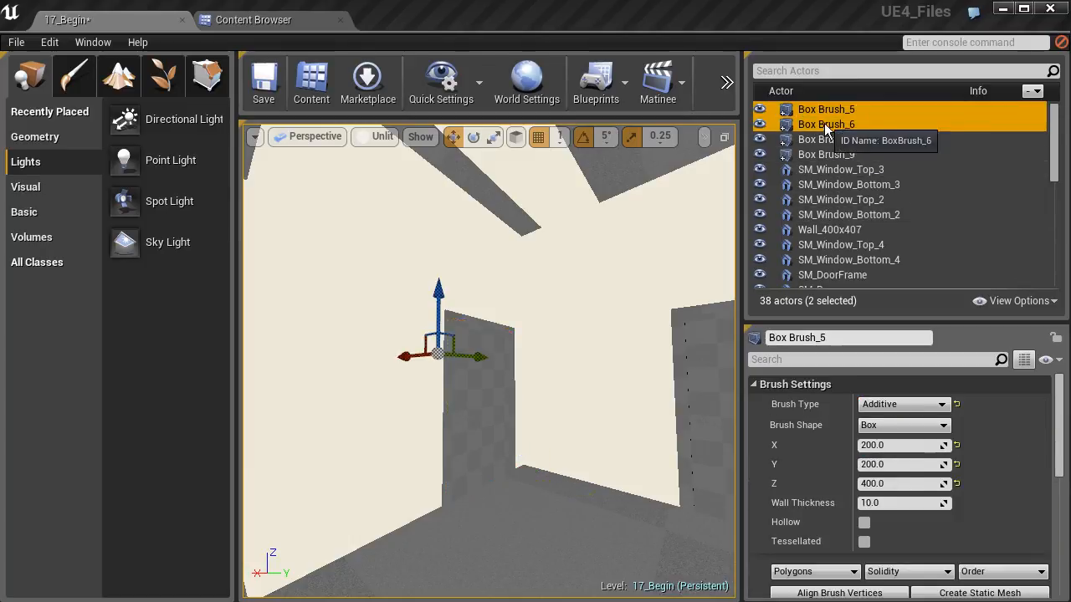
ctrl+click(819, 139)
ctrl+click(820, 155)
key(f)
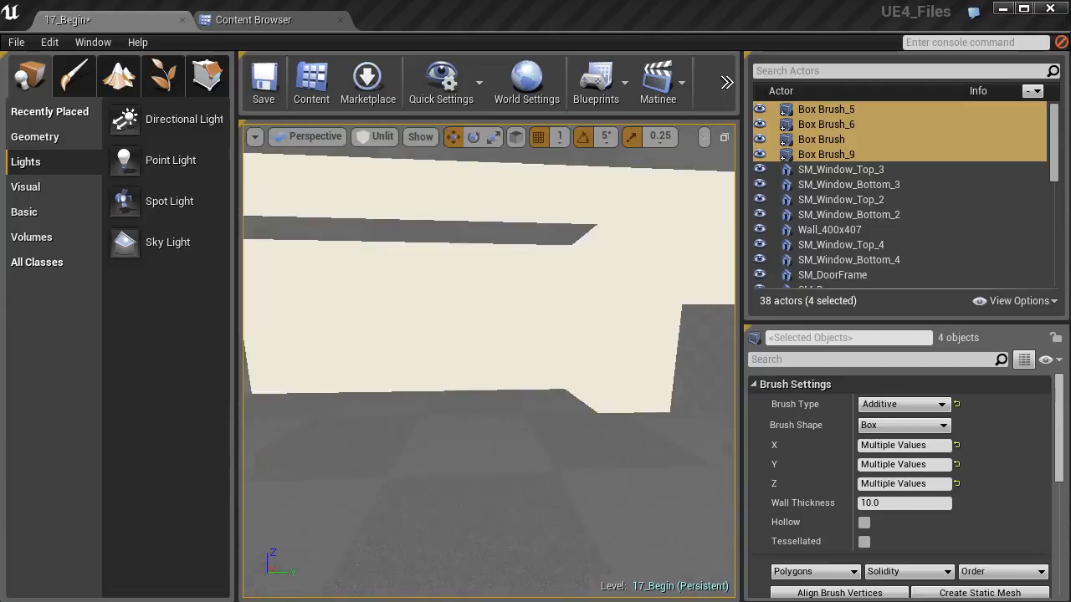
key(w)
right_drag(489, 359, 314, 355)
key(s)
key(Delete)
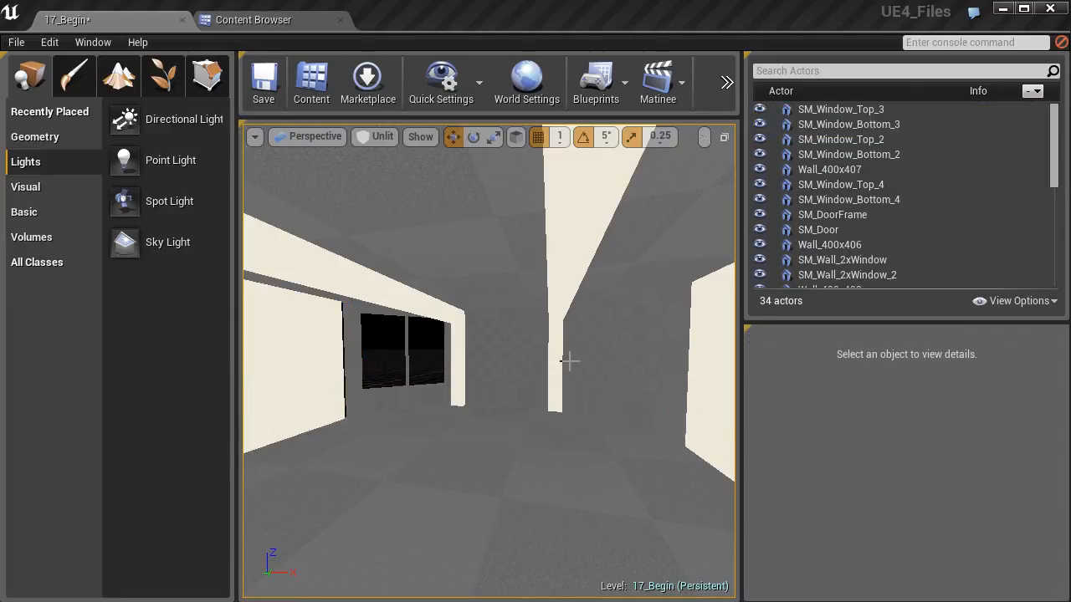
right_drag(443, 337, 568, 339)
right_drag(488, 343, 585, 345)
right_drag(437, 340, 387, 364)
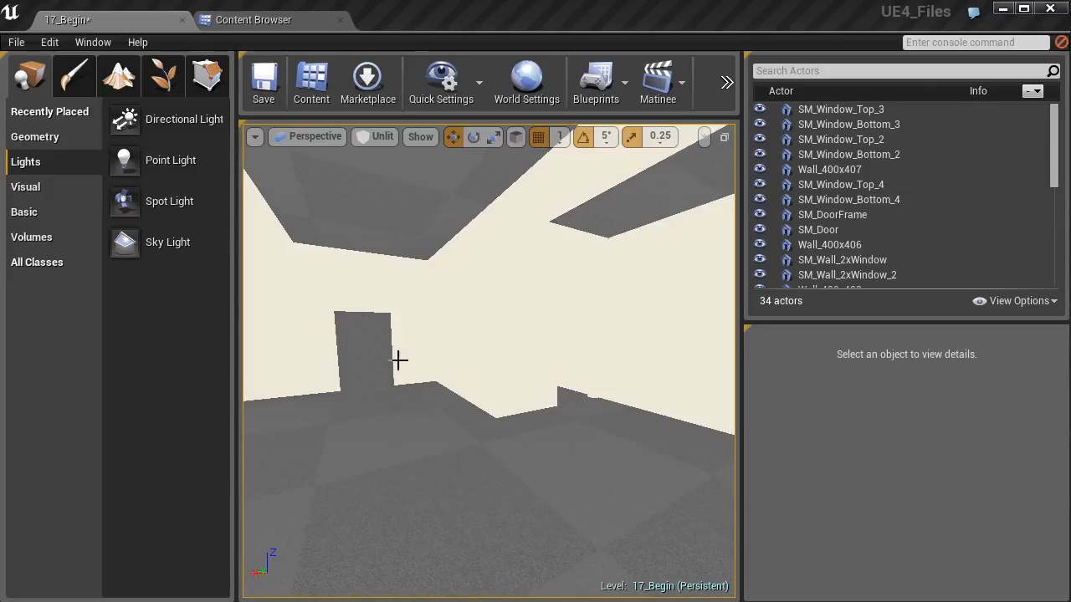